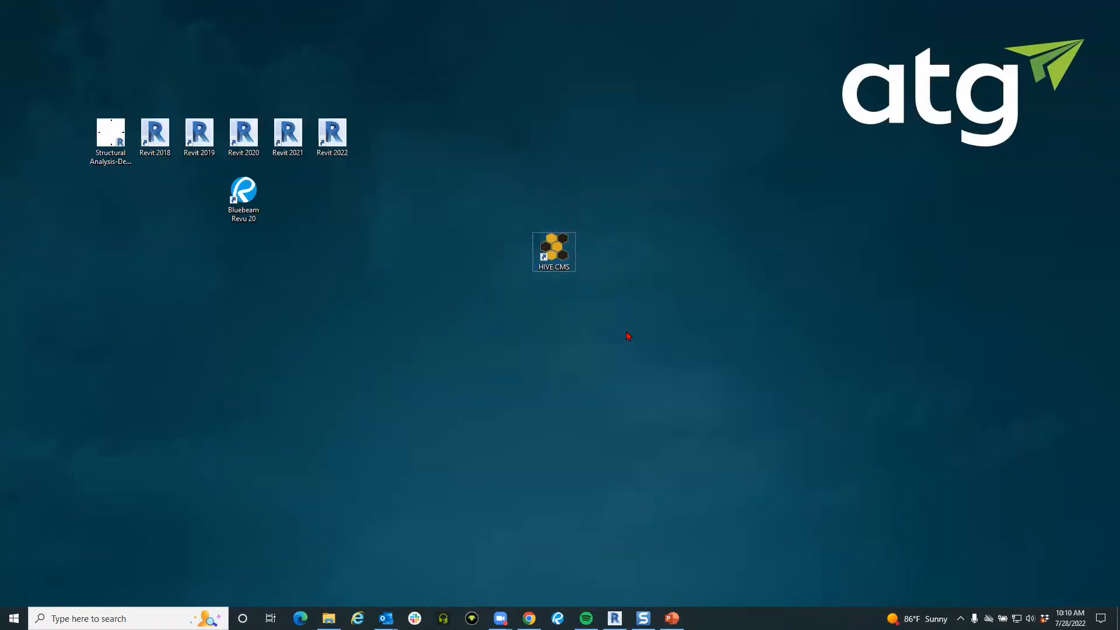
Step: Launch HIVE CMS and run the saved search LOD SPEC'S
{"action": "left_click", "coordinate": [559, 257]}
{"action": "double_click", "coordinate": [556, 255]}
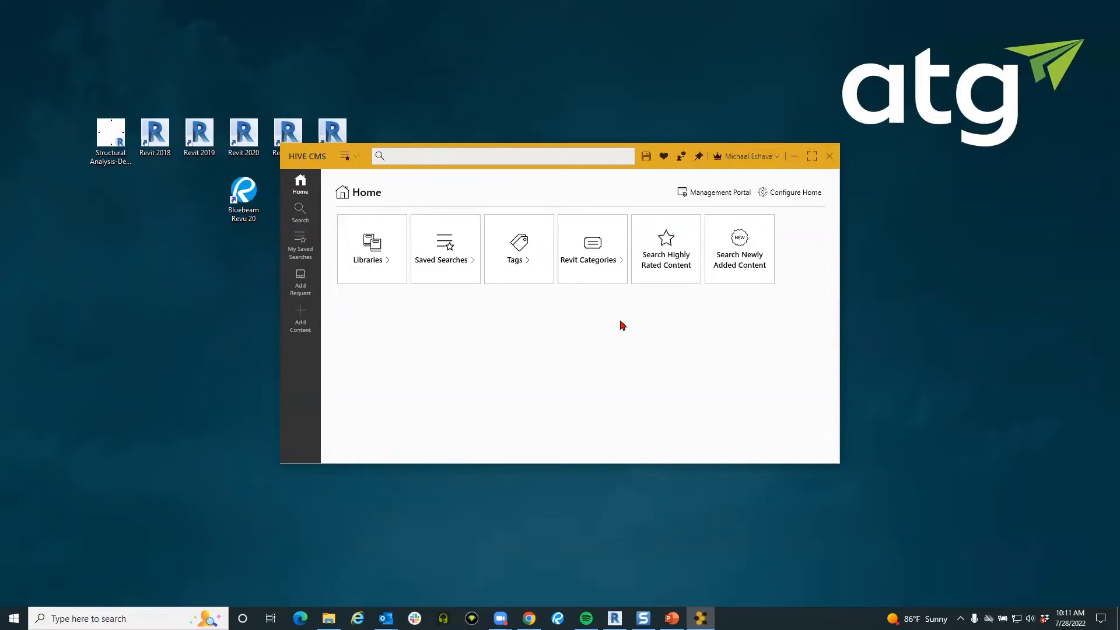
{"action": "left_click", "coordinate": [346, 159]}
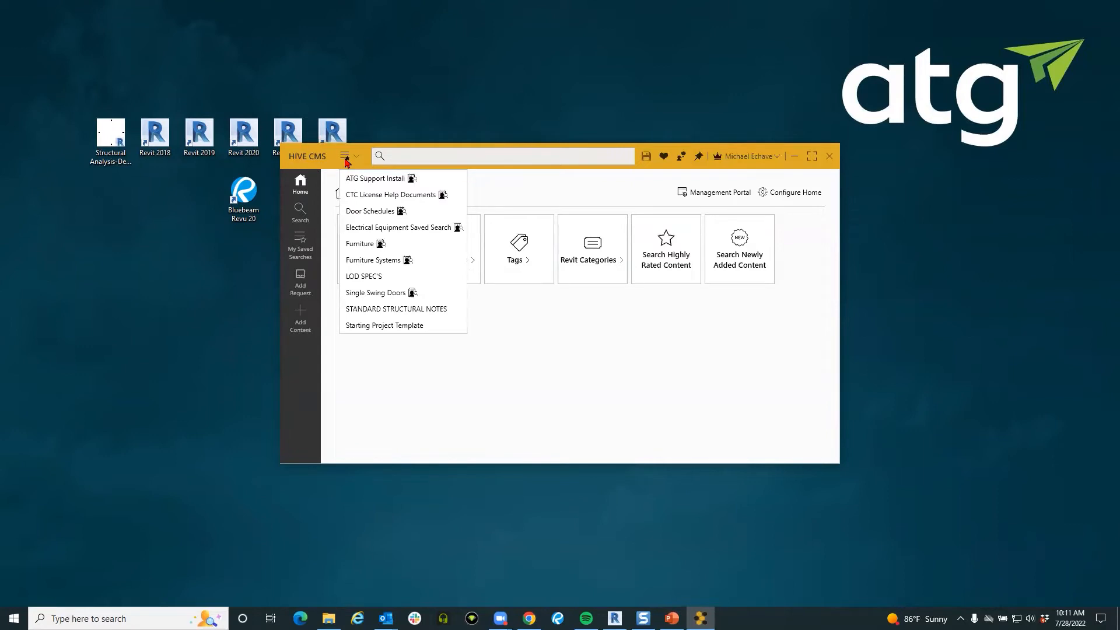
{"action": "left_click", "coordinate": [669, 367]}
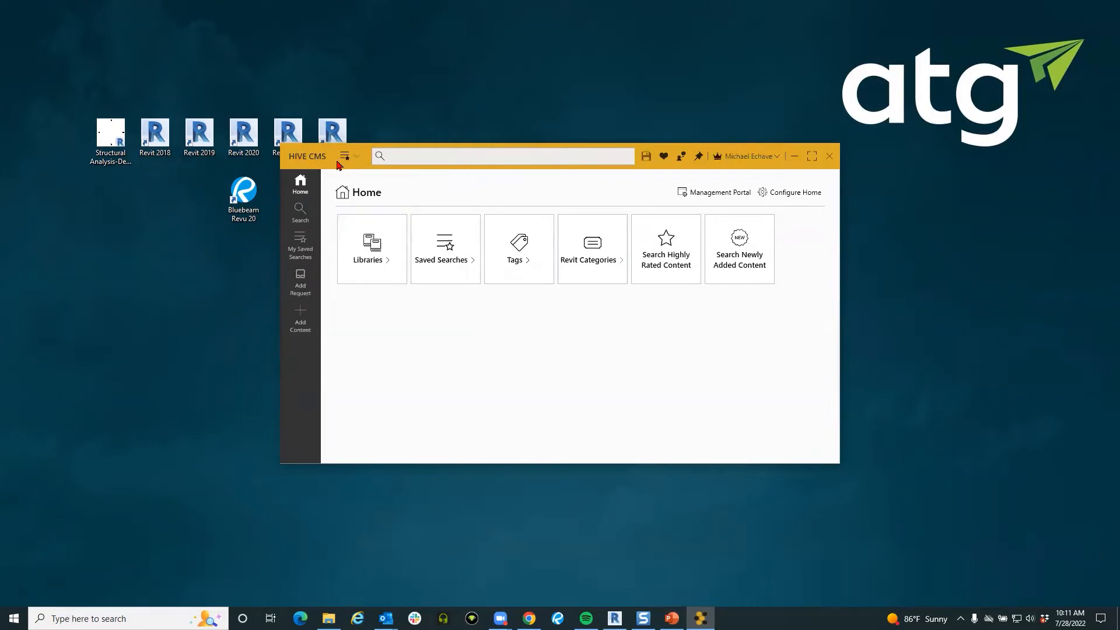
{"action": "left_click_drag", "start_coordinate": [322, 159], "coordinate": [309, 147]}
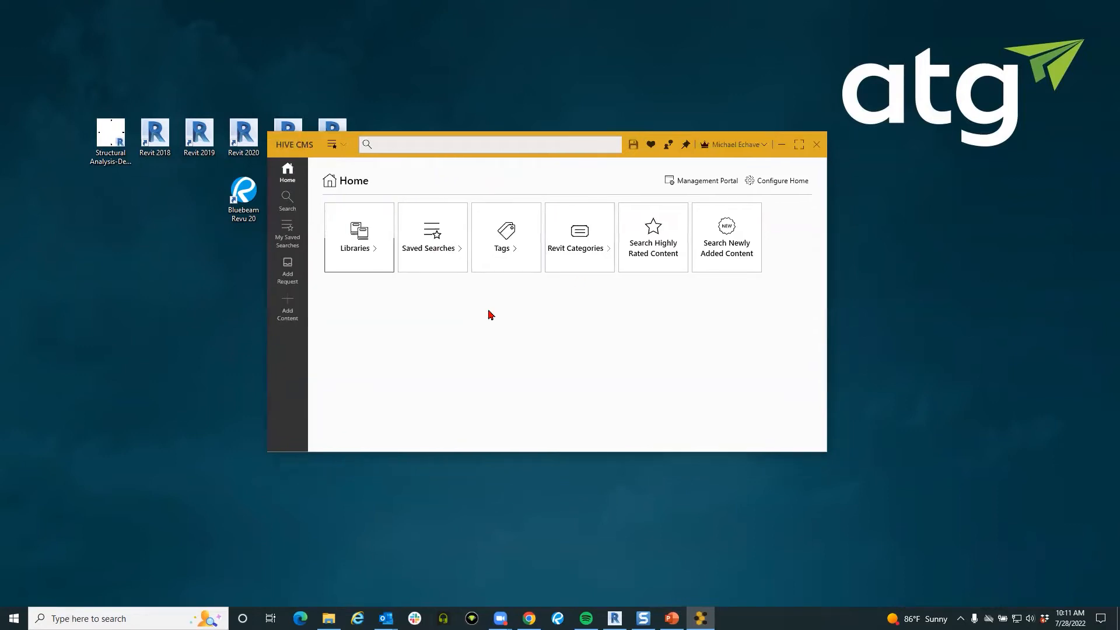
{"action": "left_click", "coordinate": [341, 146]}
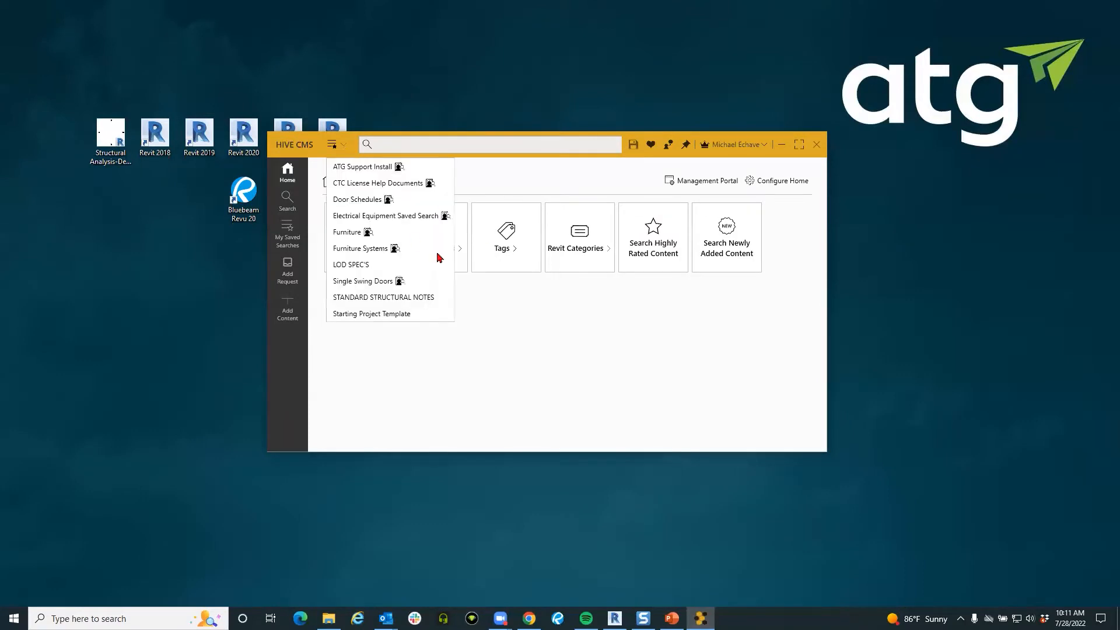
{"action": "left_click", "coordinate": [366, 267]}
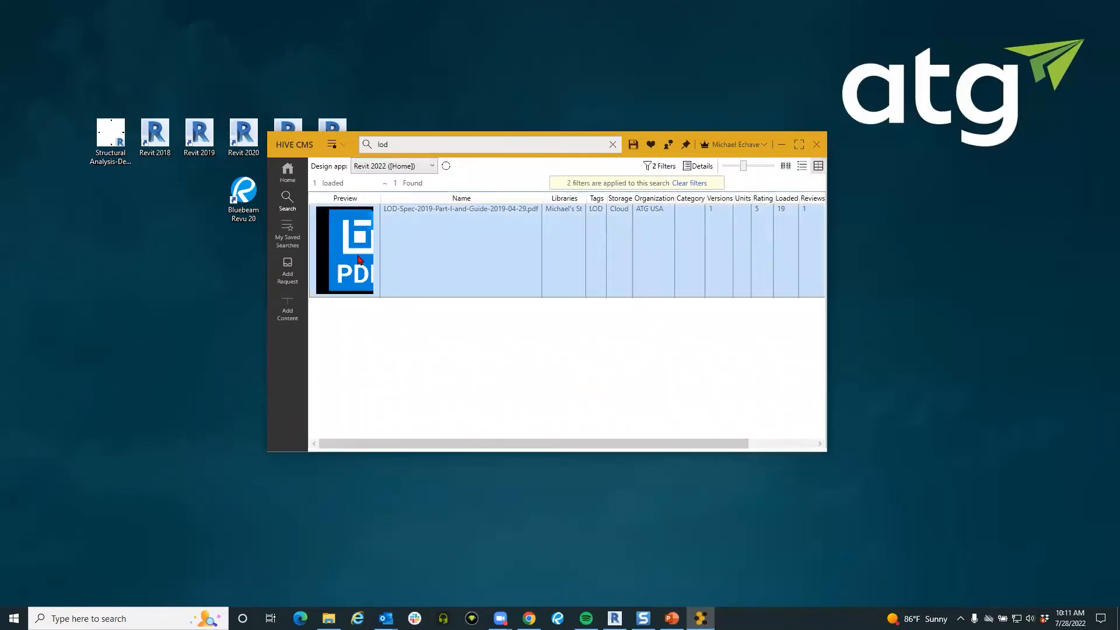
Step: Show the details of the LOD-Spec-2019-Part-I-and-Guide PDF and enlarge the window around its reviews and attachments
{"action": "left_click", "coordinate": [698, 166]}
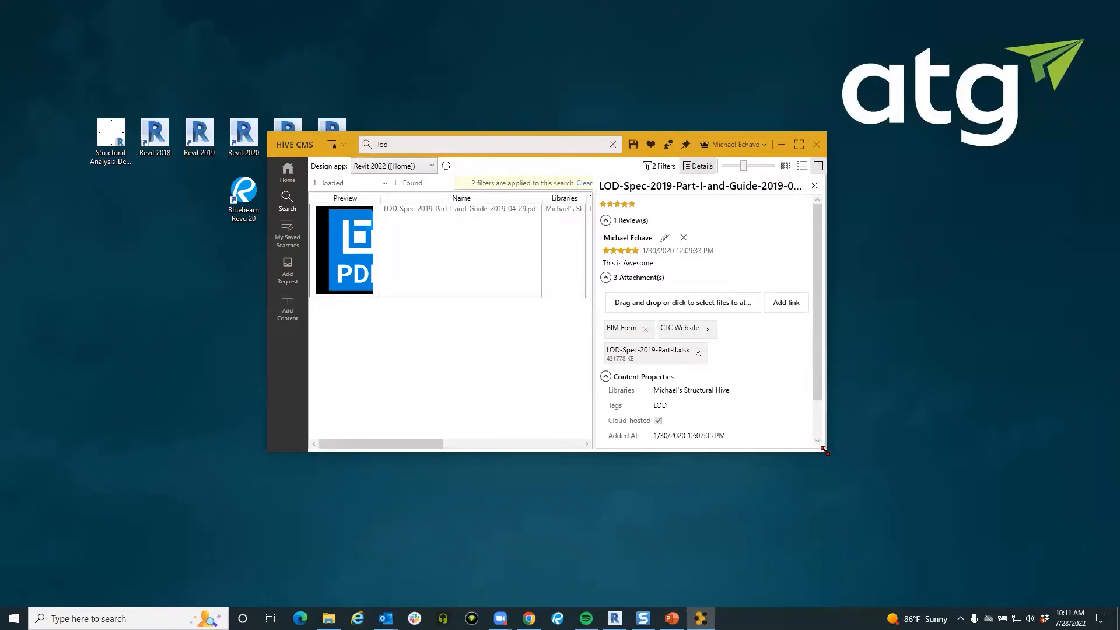
{"action": "left_click_drag", "start_coordinate": [963, 533], "coordinate": [963, 532]}
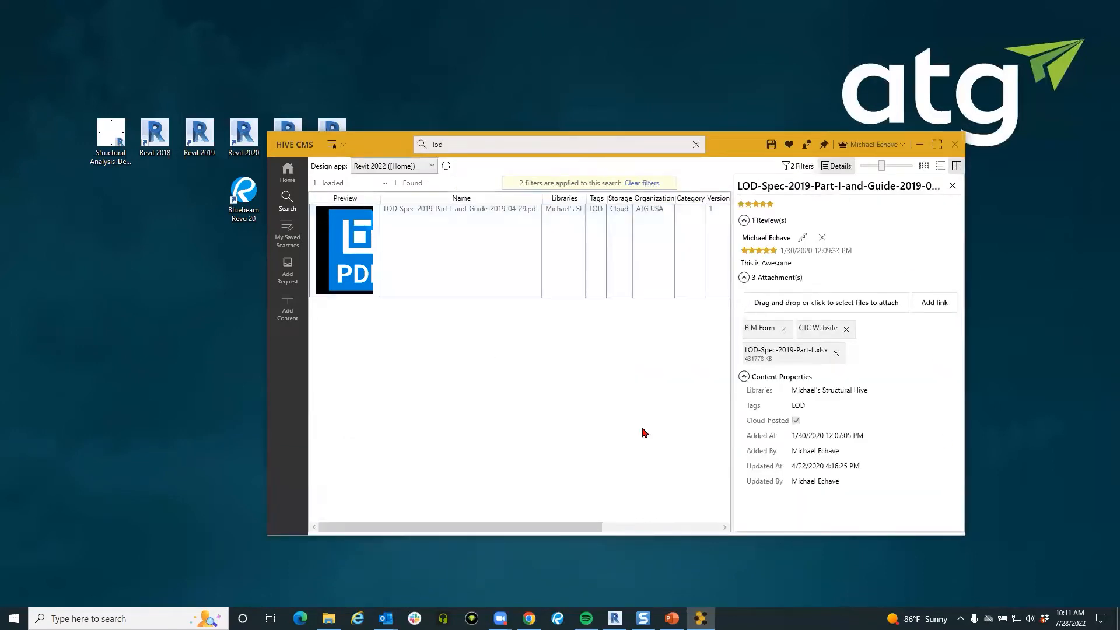
{"action": "left_click", "coordinate": [745, 278]}
{"action": "left_click", "coordinate": [744, 278]}
{"action": "left_click", "coordinate": [460, 286]}
Step: Switch to File Explorer and view the files in the LOD folder under Documents
{"action": "left_click", "coordinate": [329, 619]}
{"action": "left_click", "coordinate": [330, 561]}
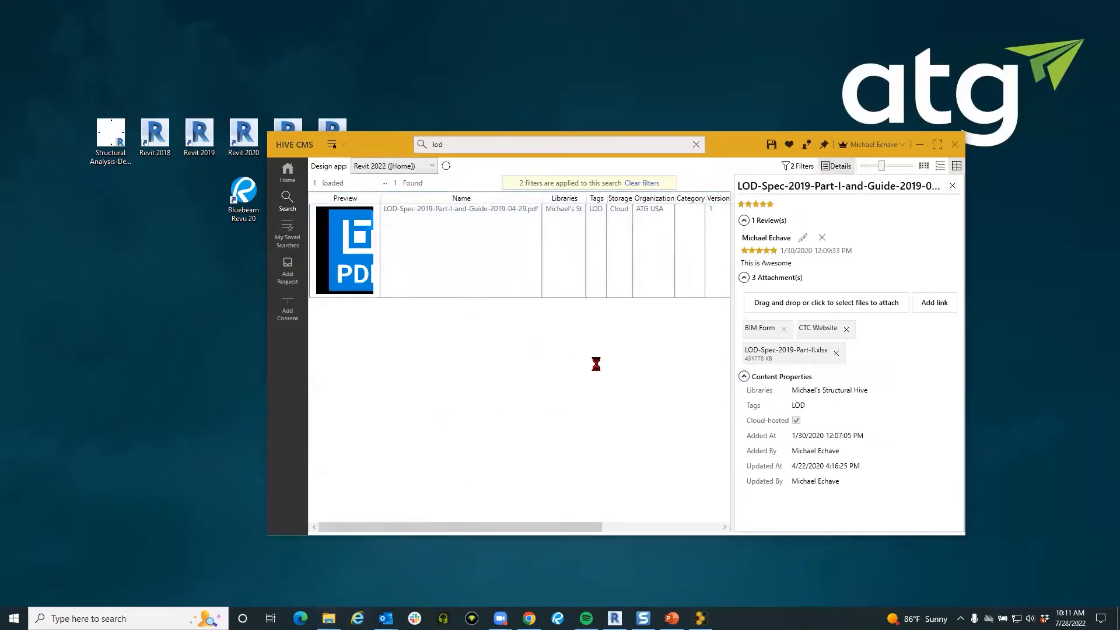
{"action": "scroll", "coordinate": [340, 321], "scroll_direction": "down", "scroll_amount": 4}
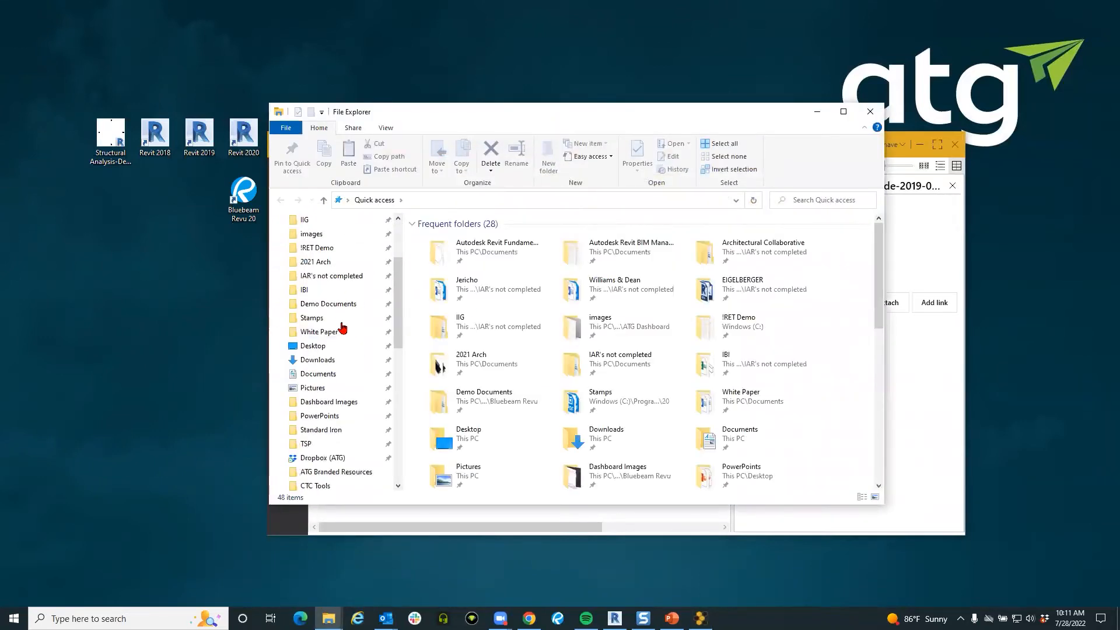
{"action": "left_click", "coordinate": [343, 331]}
{"action": "scroll", "coordinate": [545, 323], "scroll_direction": "down", "scroll_amount": 10}
{"action": "scroll", "coordinate": [548, 331], "scroll_direction": "down", "scroll_amount": 2}
{"action": "double_click", "coordinate": [450, 305]}
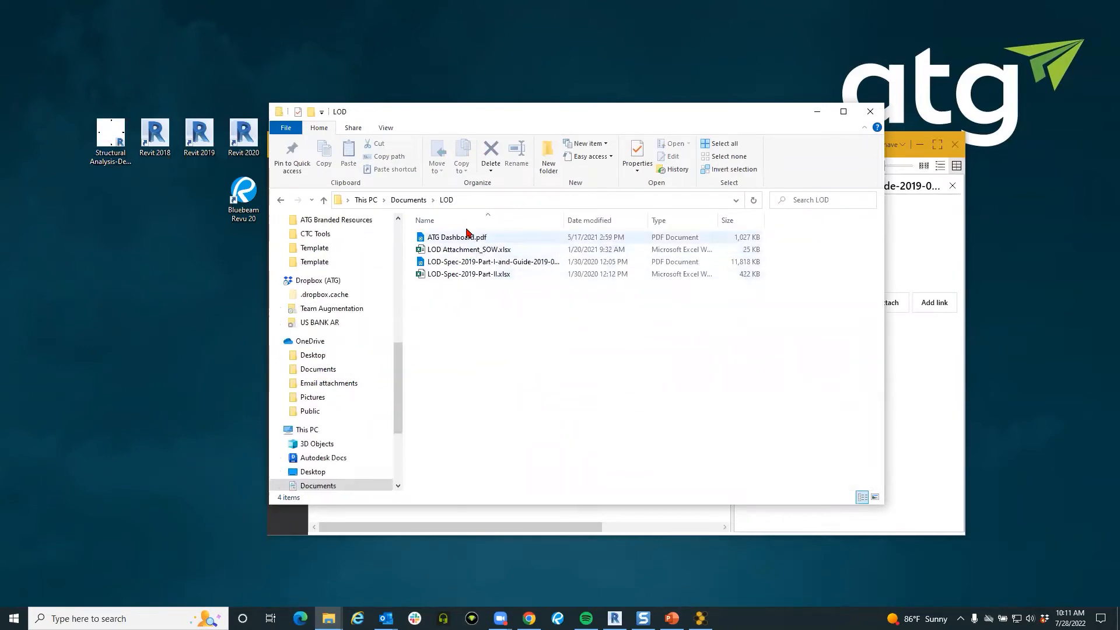
{"action": "left_click_drag", "start_coordinate": [545, 117], "coordinate": [277, 117]}
{"action": "left_click", "coordinate": [549, 111]}
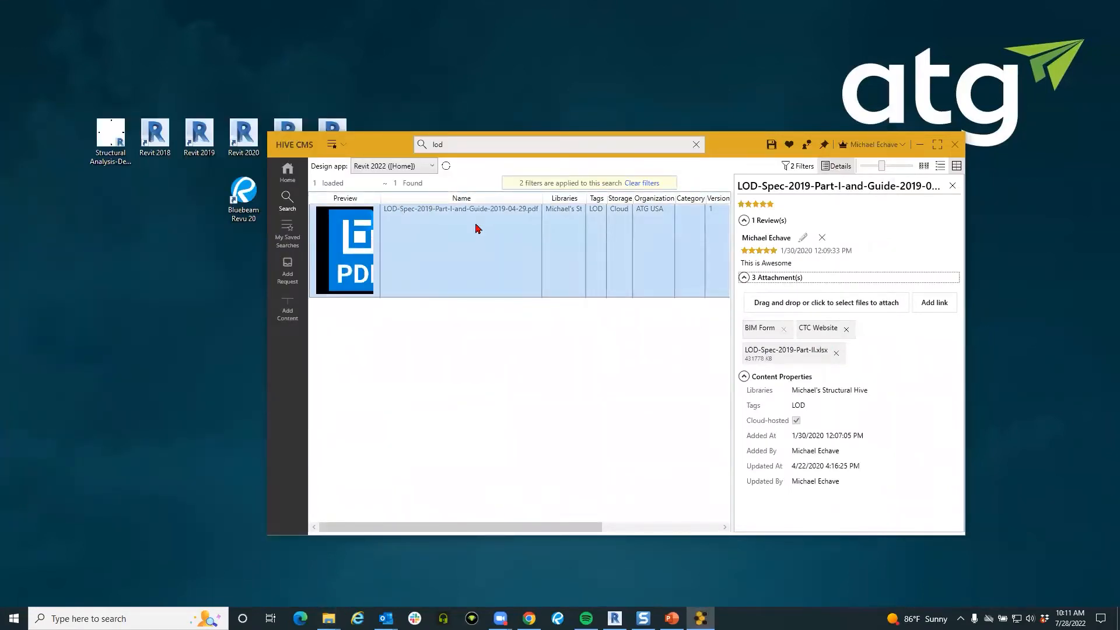
Step: Open the BIM Form link attached to the LOD specification and look through the Level of Development Specification web page
{"action": "left_click", "coordinate": [756, 336]}
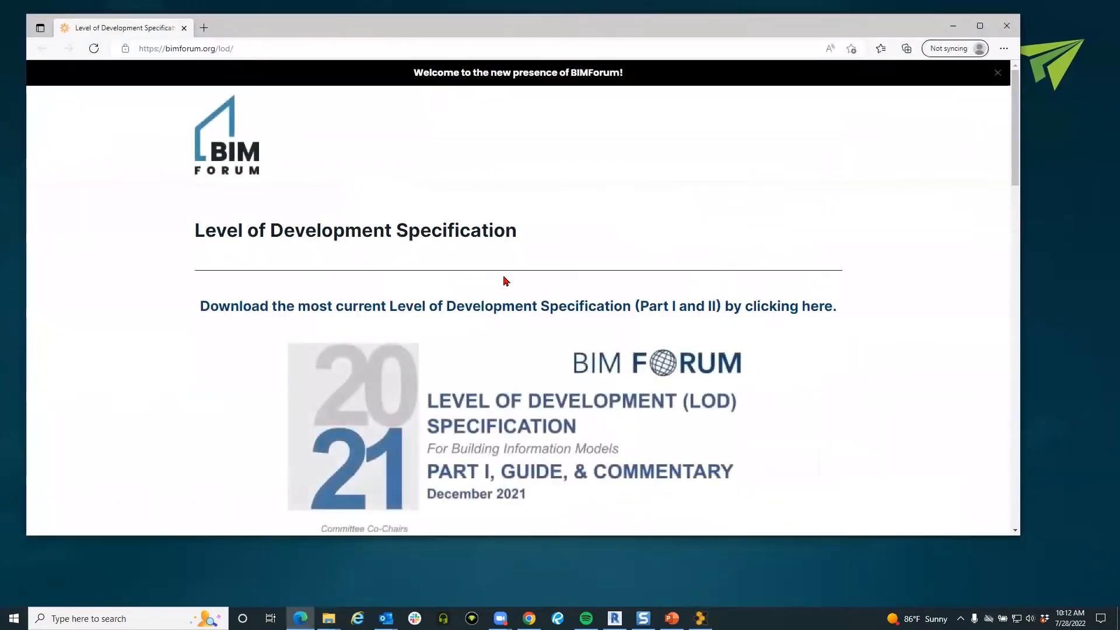
{"action": "scroll", "coordinate": [506, 281], "scroll_direction": "down", "scroll_amount": 8}
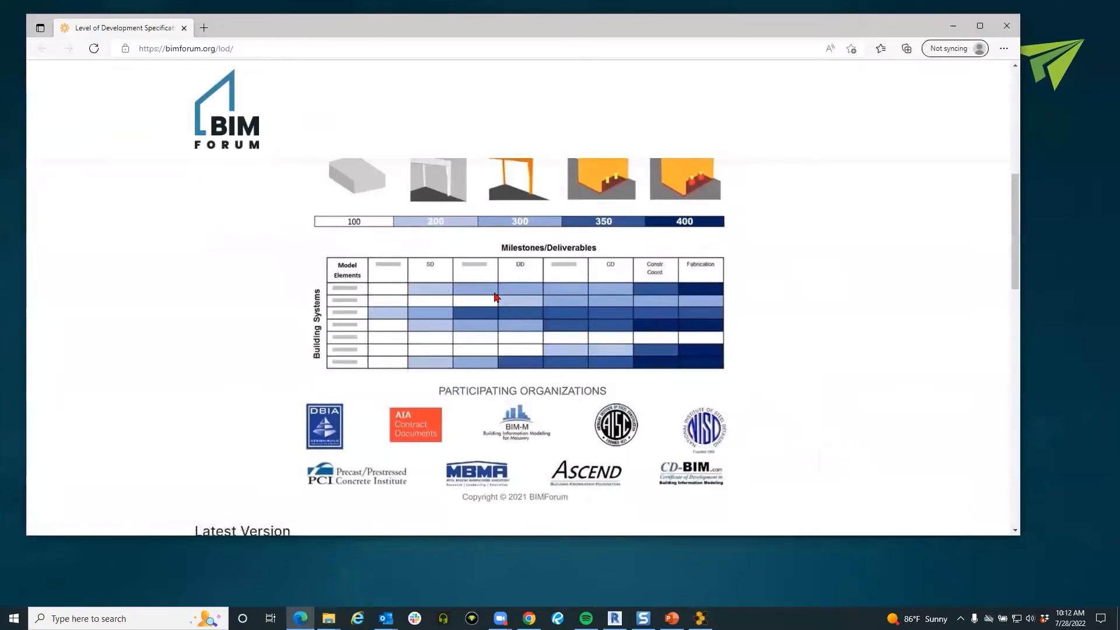
{"action": "scroll", "coordinate": [496, 298], "scroll_direction": "down", "scroll_amount": 4}
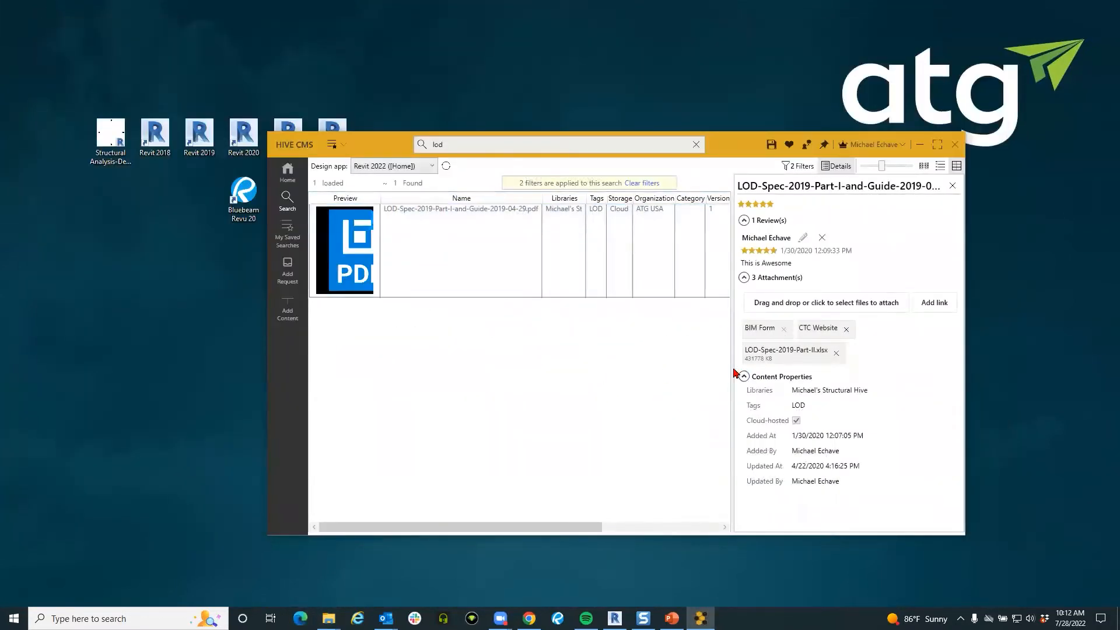
Step: Narrow the details pane in HIVE CMS and return to the Home page
{"action": "left_click_drag", "start_coordinate": [734, 373], "coordinate": [769, 372]}
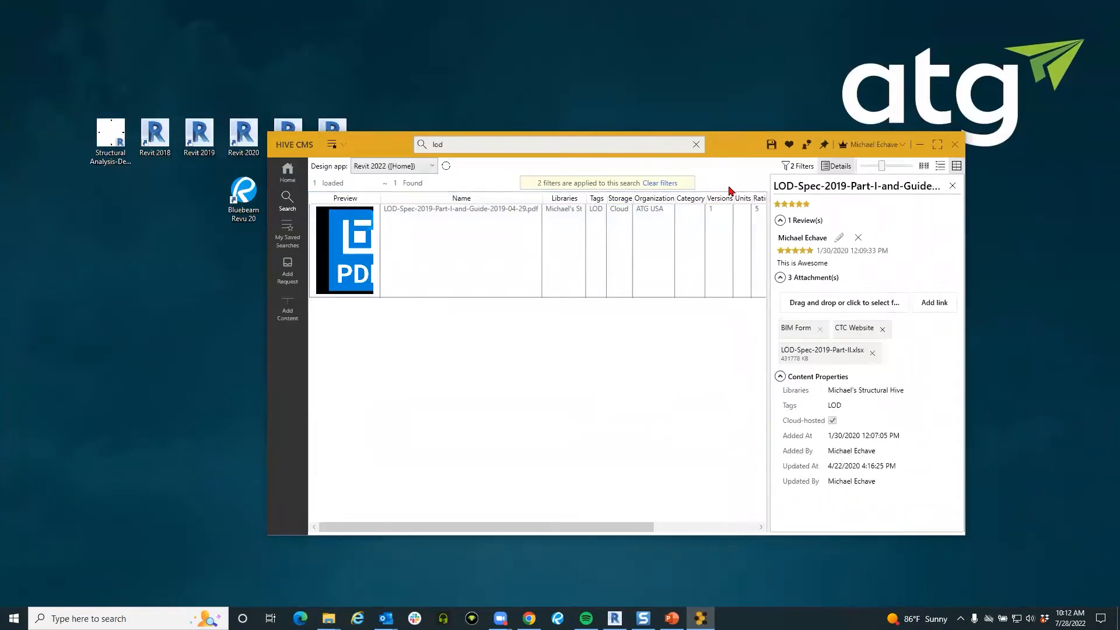
{"action": "left_click_drag", "start_coordinate": [734, 145], "coordinate": [729, 195]}
{"action": "left_click", "coordinate": [692, 193]}
{"action": "left_click", "coordinate": [290, 221]}
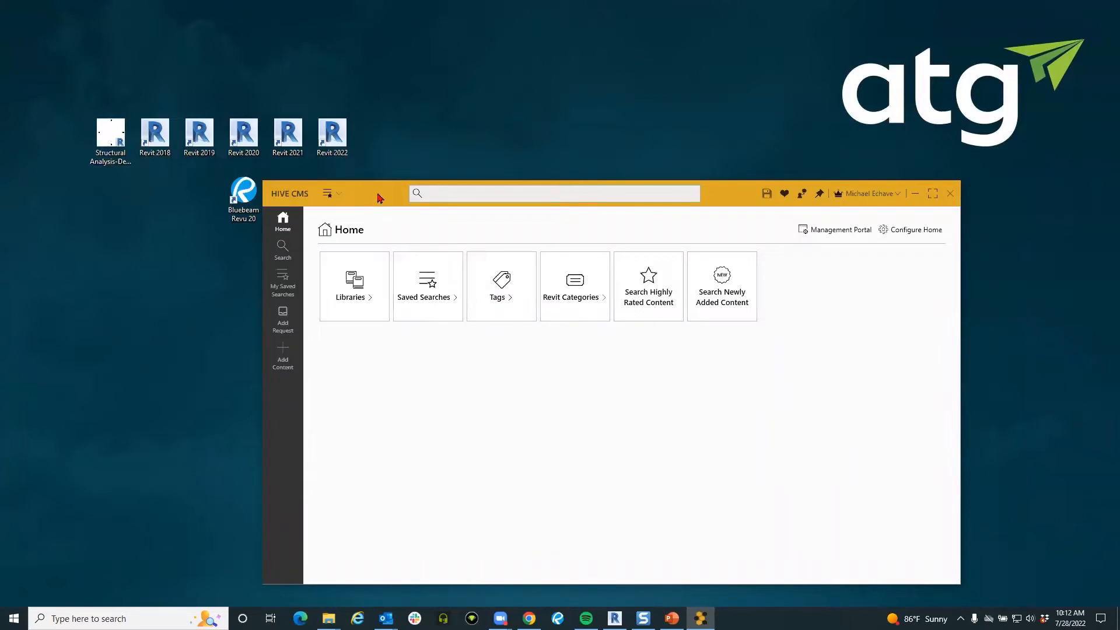
{"action": "left_click_drag", "start_coordinate": [374, 192], "coordinate": [375, 183]}
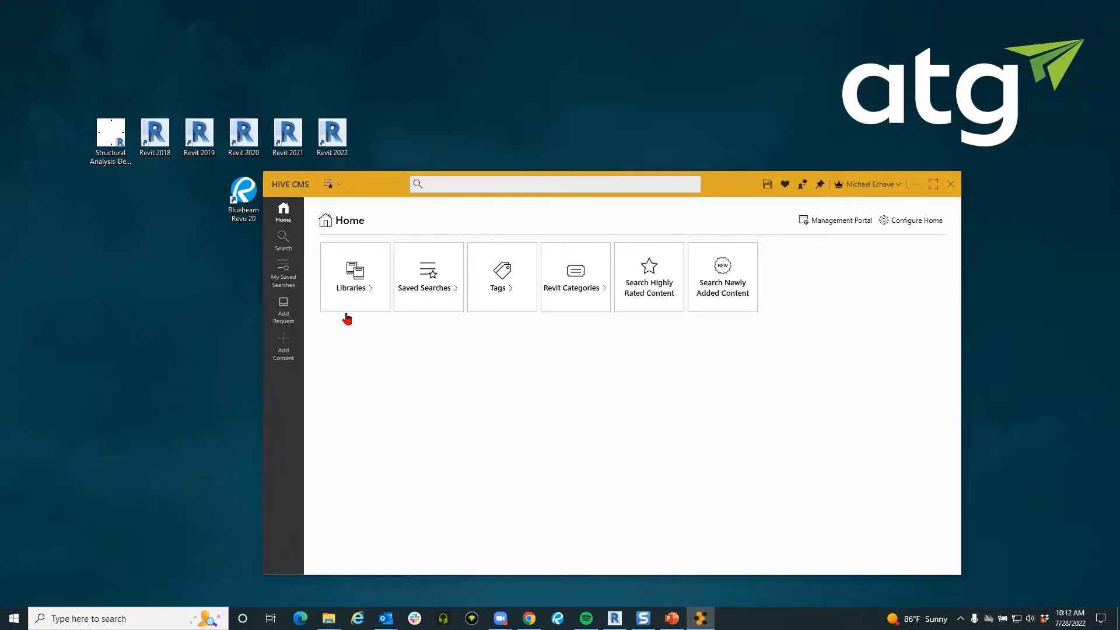
Step: Browse the content libraries and open the Structural Hive library to list its content
{"action": "left_click", "coordinate": [363, 300]}
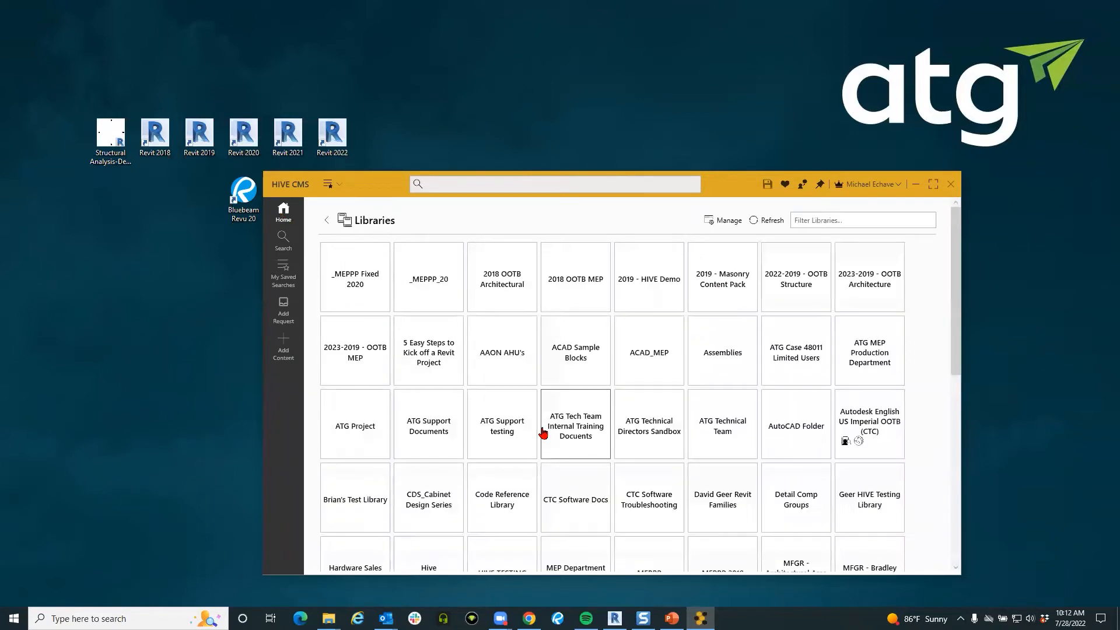
{"action": "scroll", "coordinate": [560, 361], "scroll_direction": "down", "scroll_amount": 2}
{"action": "scroll", "coordinate": [560, 361], "scroll_direction": "down", "scroll_amount": 5}
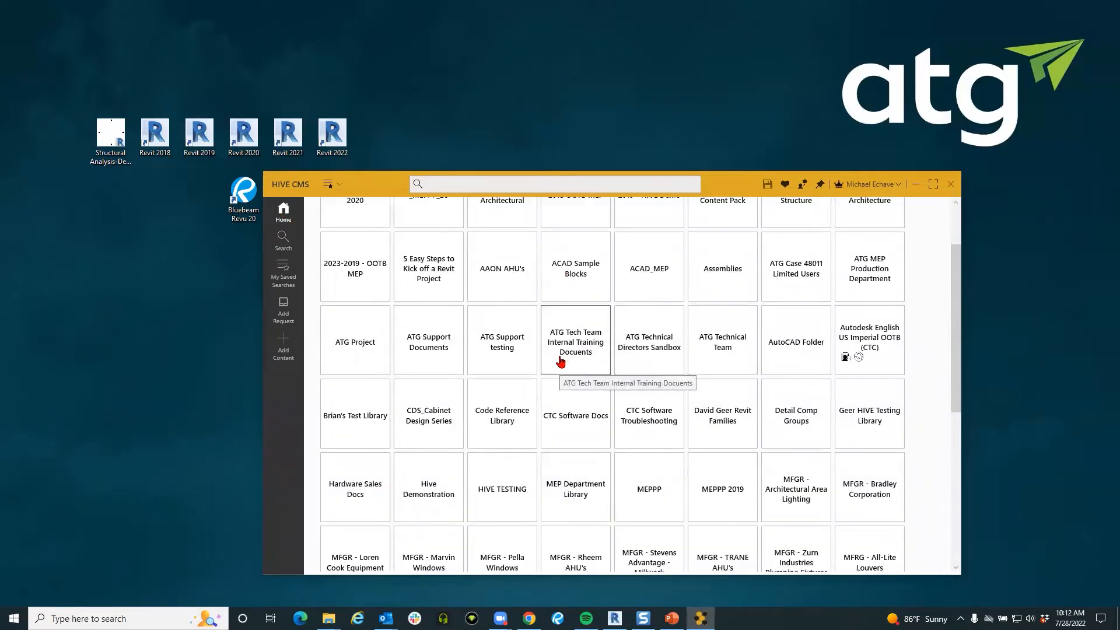
{"action": "scroll", "coordinate": [557, 359], "scroll_direction": "down", "scroll_amount": 2}
{"action": "scroll", "coordinate": [554, 357], "scroll_direction": "up", "scroll_amount": 2}
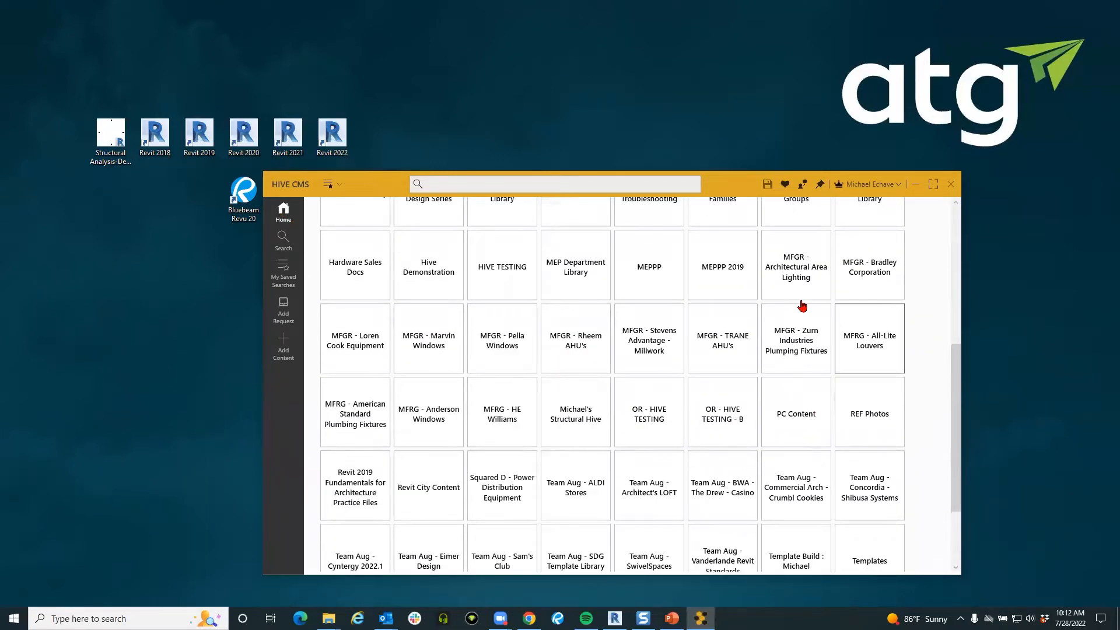
{"action": "left_click", "coordinate": [574, 412]}
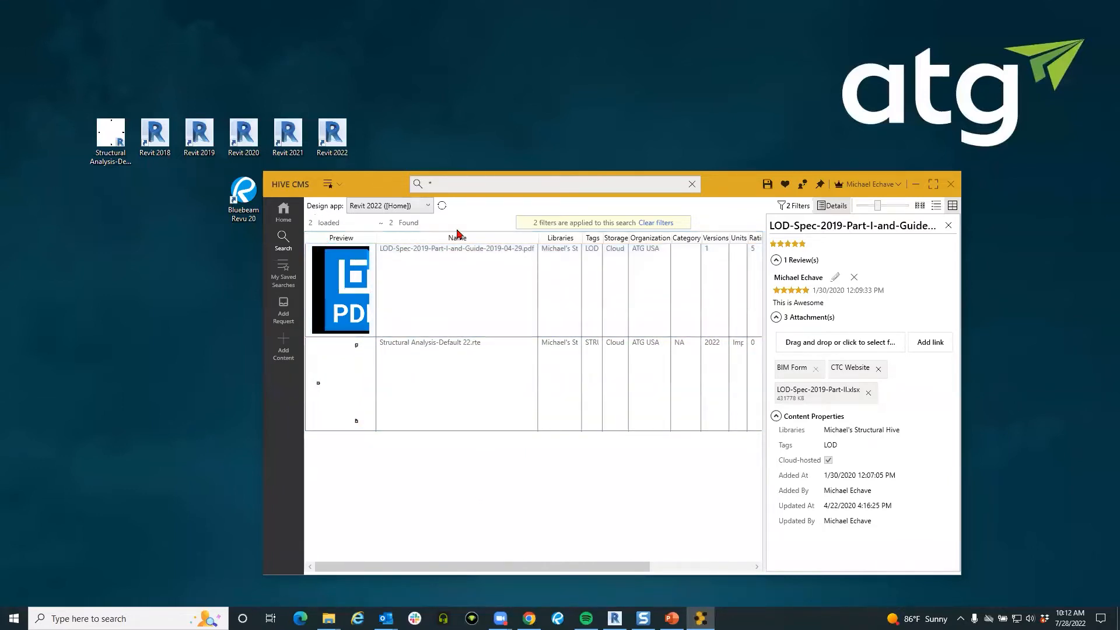
Step: Clear the search and go back from the library list to the Home page
{"action": "left_click", "coordinate": [284, 212]}
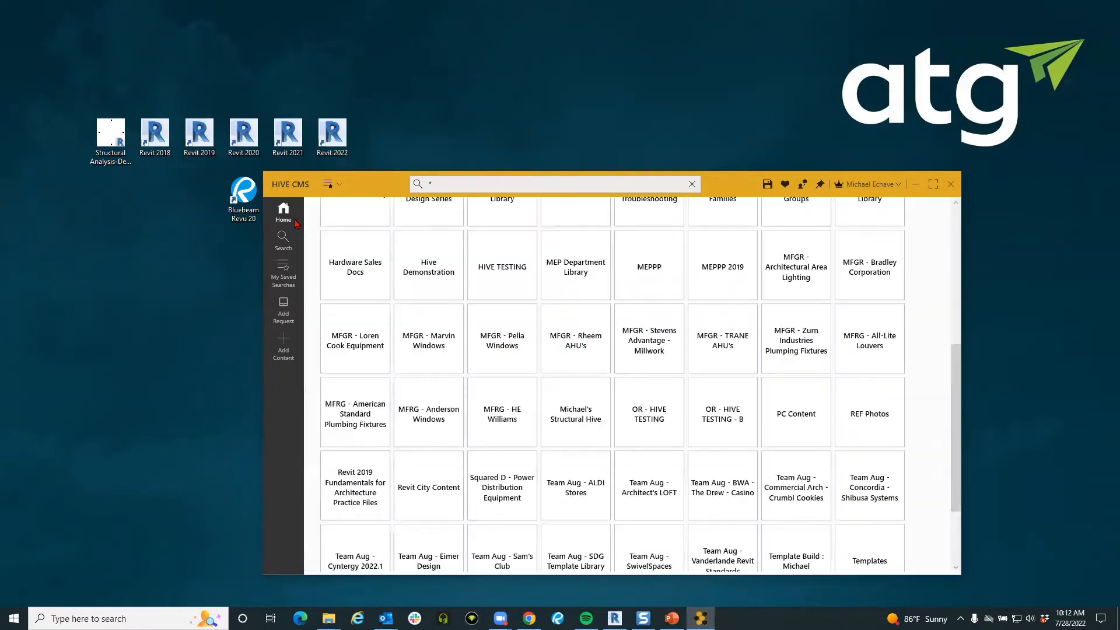
{"action": "left_click", "coordinate": [692, 184]}
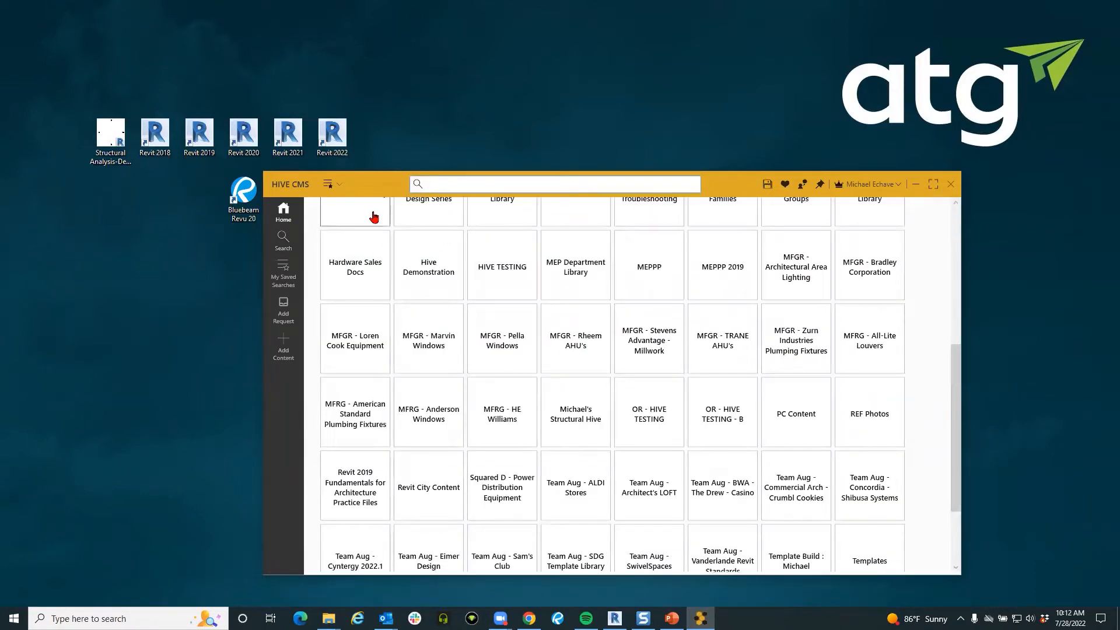
{"action": "scroll", "coordinate": [359, 360], "scroll_direction": "up", "scroll_amount": 2}
{"action": "scroll", "coordinate": [359, 360], "scroll_direction": "up", "scroll_amount": 2}
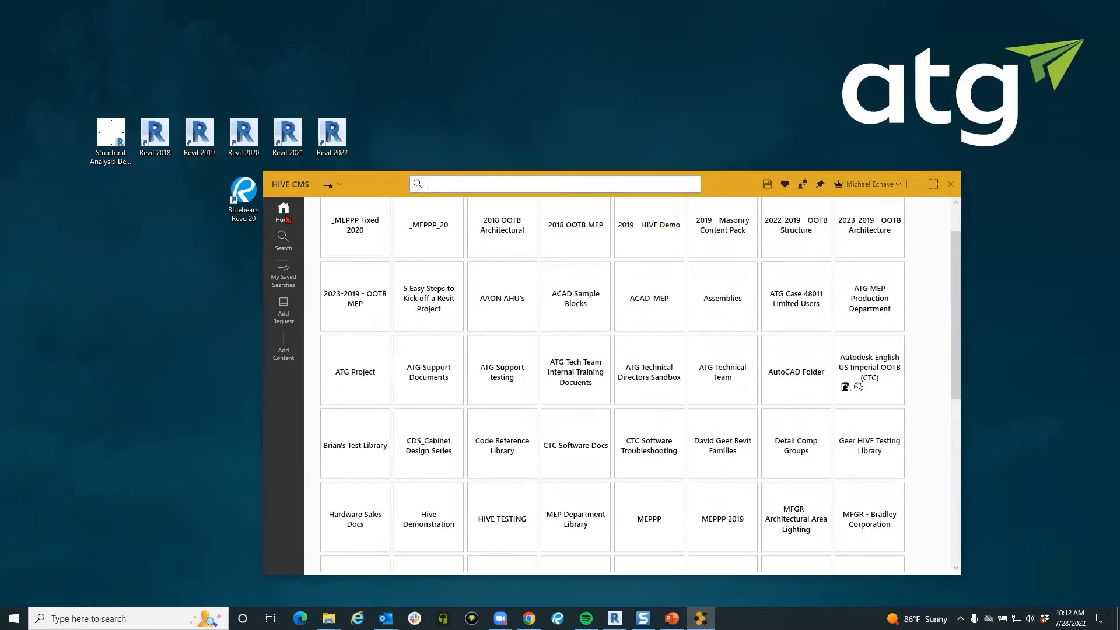
{"action": "scroll", "coordinate": [380, 320], "scroll_direction": "up", "scroll_amount": 1}
{"action": "left_click", "coordinate": [327, 222]}
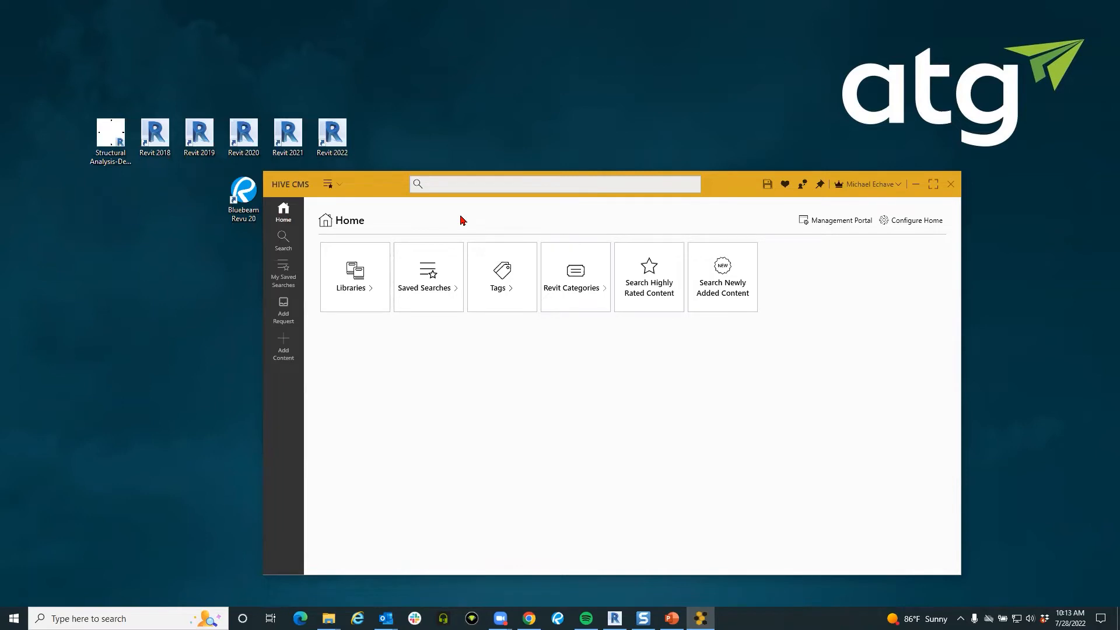
Step: Search the content for LOD
{"action": "left_click", "coordinate": [533, 185]}
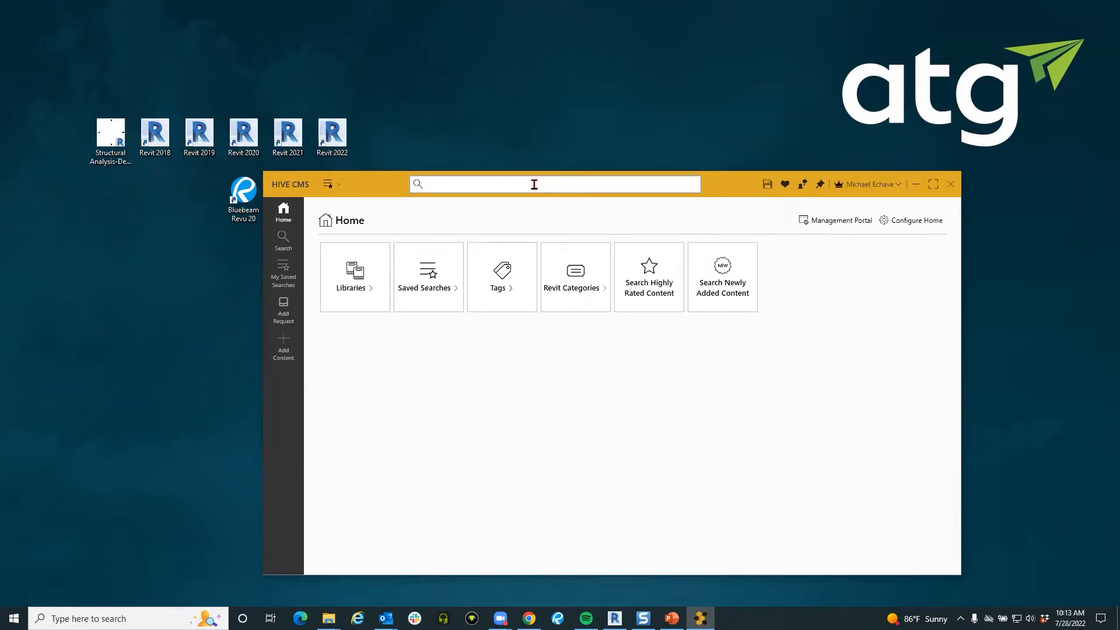
{"action": "type", "text": "LOD"}
{"action": "key", "text": "Return"}
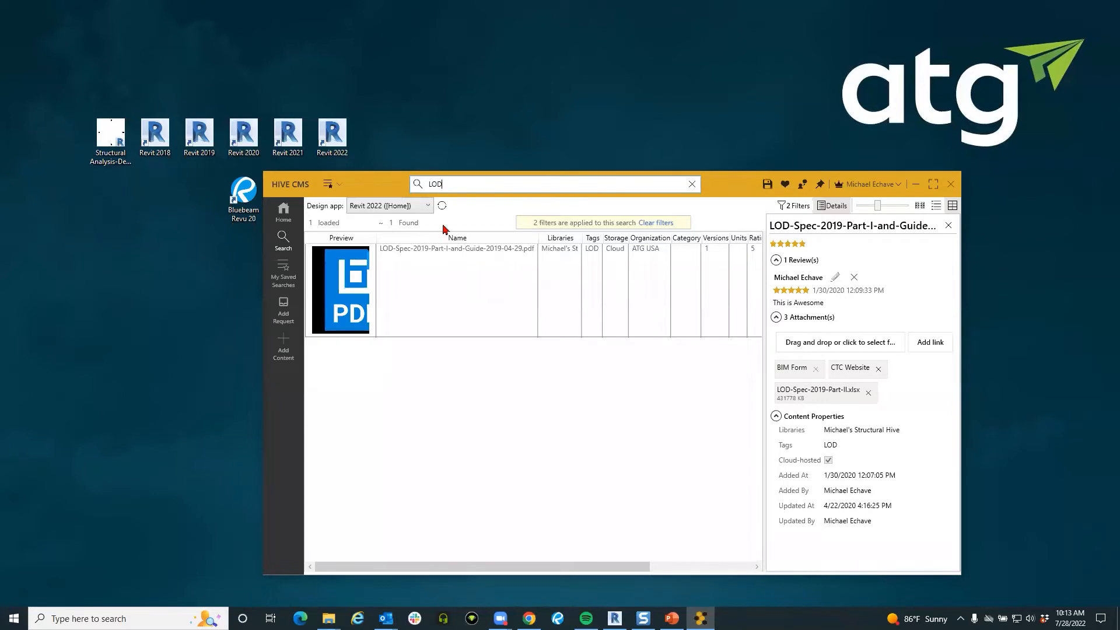
Step: Replace the search term with "door", list all content with the * wildcard and look through the results
{"action": "left_click_drag", "start_coordinate": [444, 184], "coordinate": [420, 201]}
{"action": "type", "text": "door"}
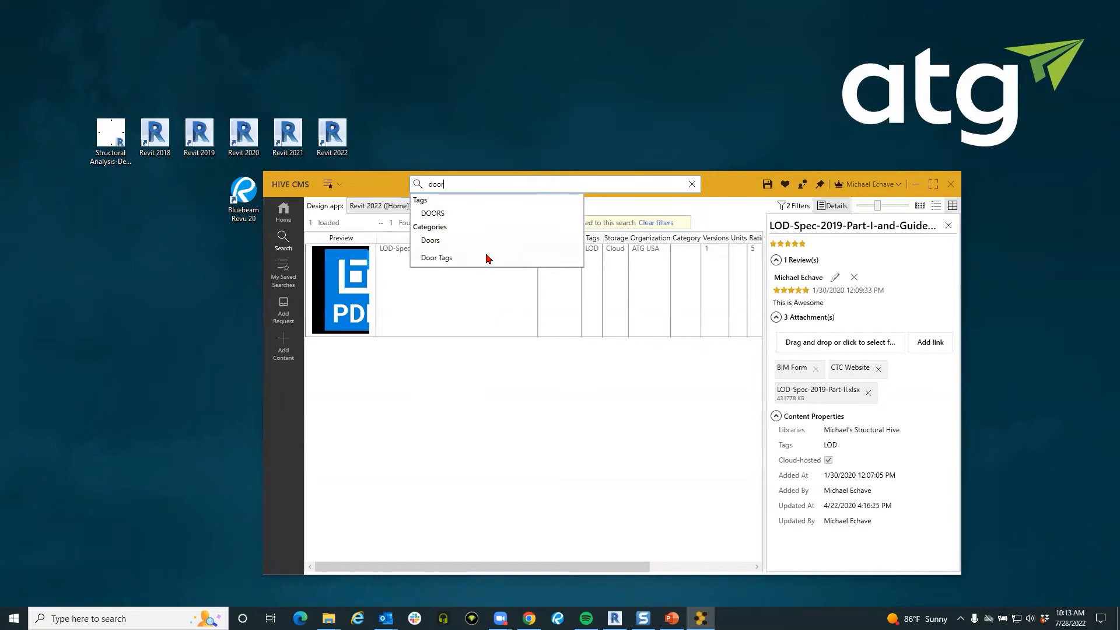
{"action": "left_click", "coordinate": [449, 248]}
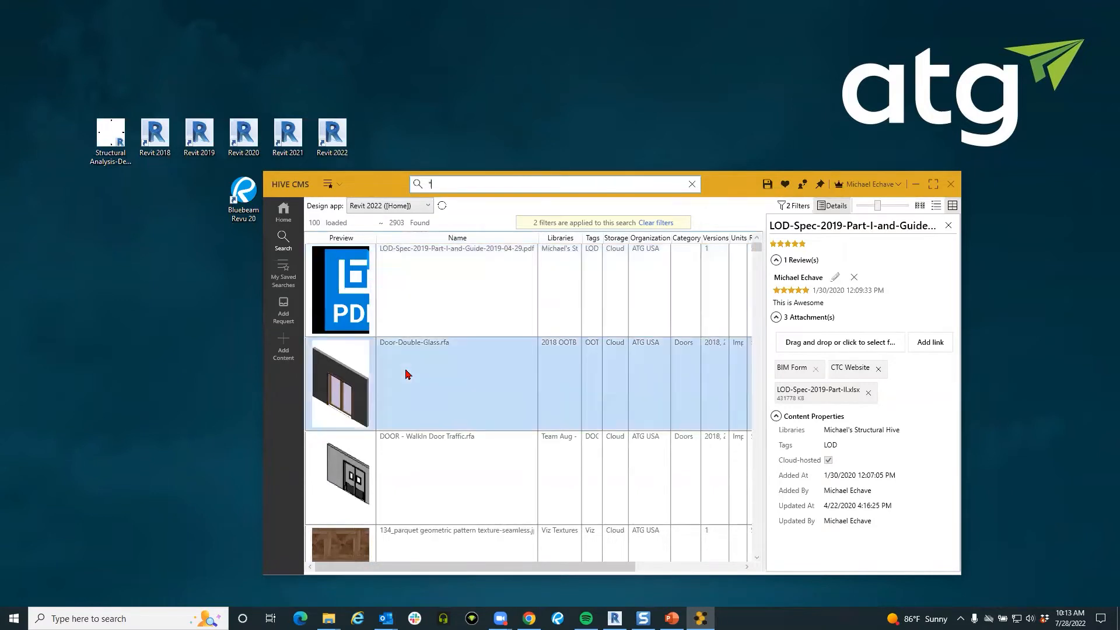
{"action": "scroll", "coordinate": [408, 375], "scroll_direction": "down", "scroll_amount": 1}
{"action": "scroll", "coordinate": [407, 373], "scroll_direction": "down", "scroll_amount": 15}
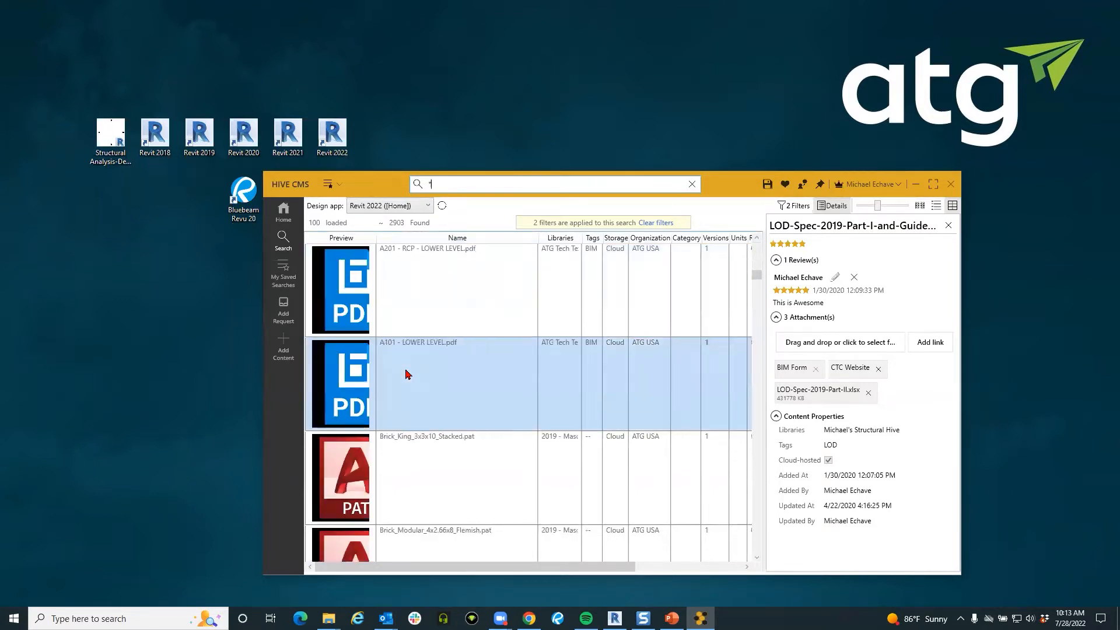
{"action": "scroll", "coordinate": [408, 369], "scroll_direction": "up", "scroll_amount": 15}
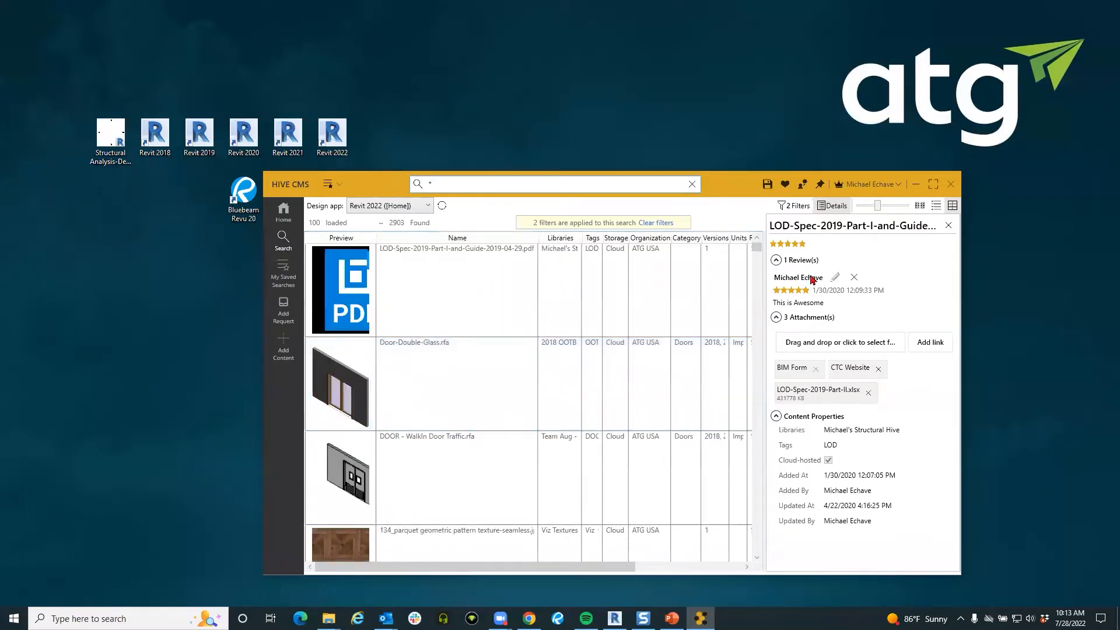
Step: Maximize the HIVE CMS window and select the LOD-Spec-2019-Part-I-and-Guide PDF in the results
{"action": "left_click", "coordinate": [793, 205]}
{"action": "left_click_drag", "start_coordinate": [946, 418], "coordinate": [940, 479]}
{"action": "left_click", "coordinate": [730, 182]}
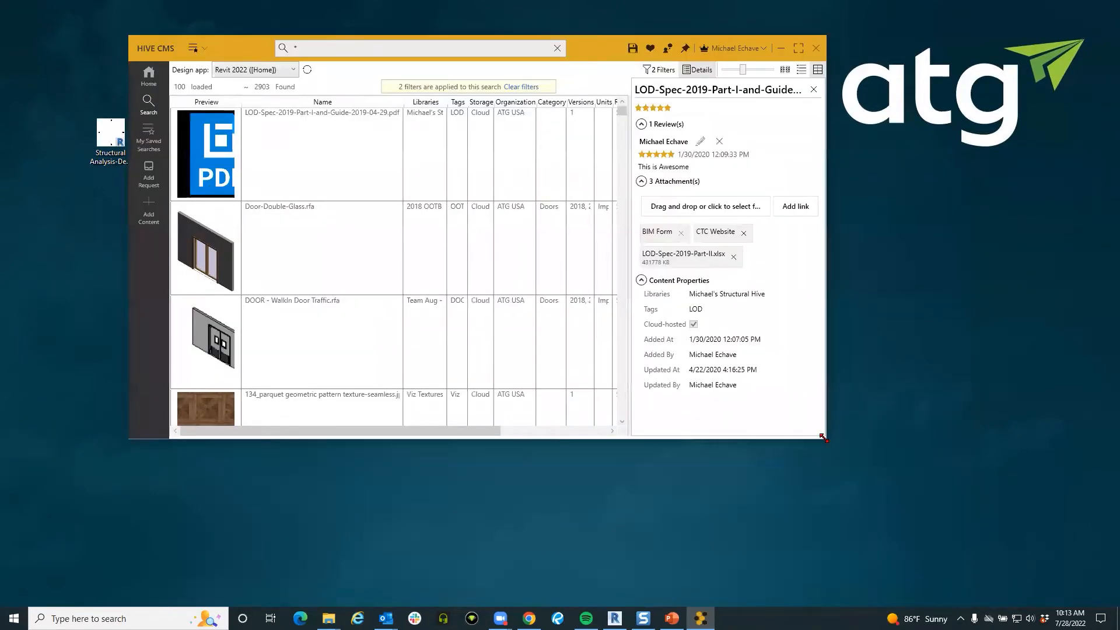
{"action": "left_click_drag", "start_coordinate": [824, 438], "coordinate": [998, 601]}
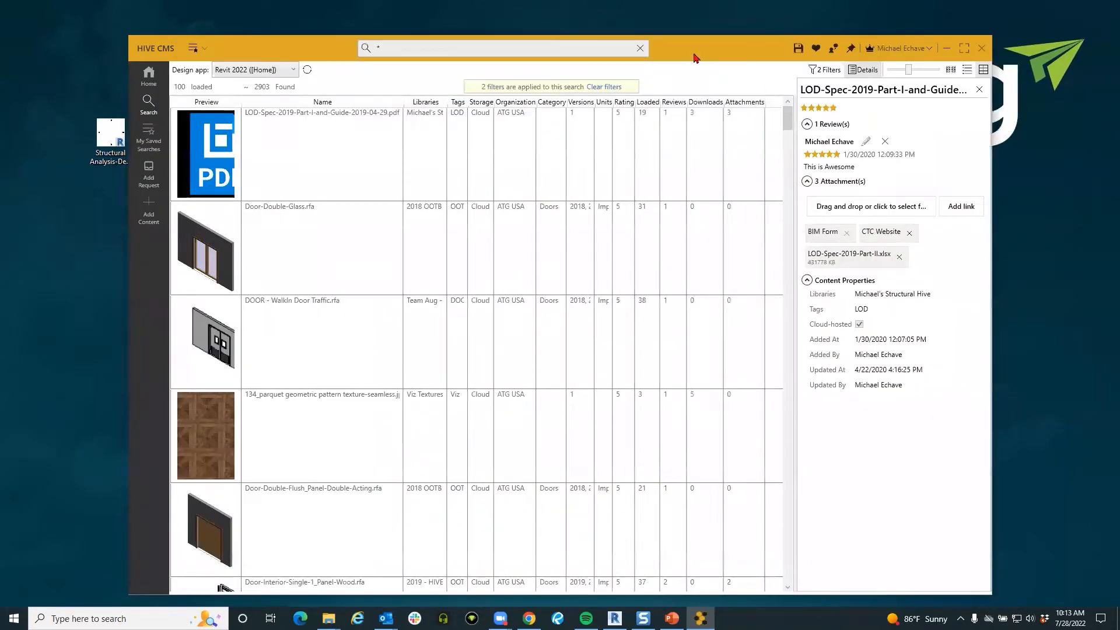
{"action": "left_click_drag", "start_coordinate": [730, 48], "coordinate": [637, 48]}
{"action": "left_click", "coordinate": [876, 50]}
{"action": "left_click", "coordinate": [379, 132]}
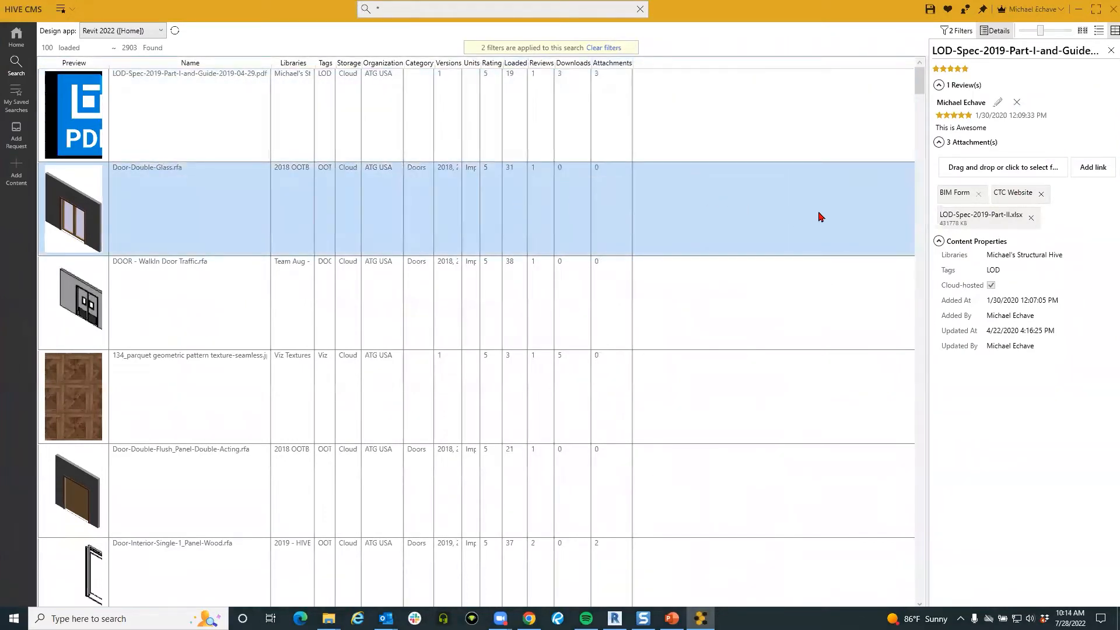
Step: Filter the content by Imperial display units, apply the filter and look through the resulting list
{"action": "left_click", "coordinate": [960, 31]}
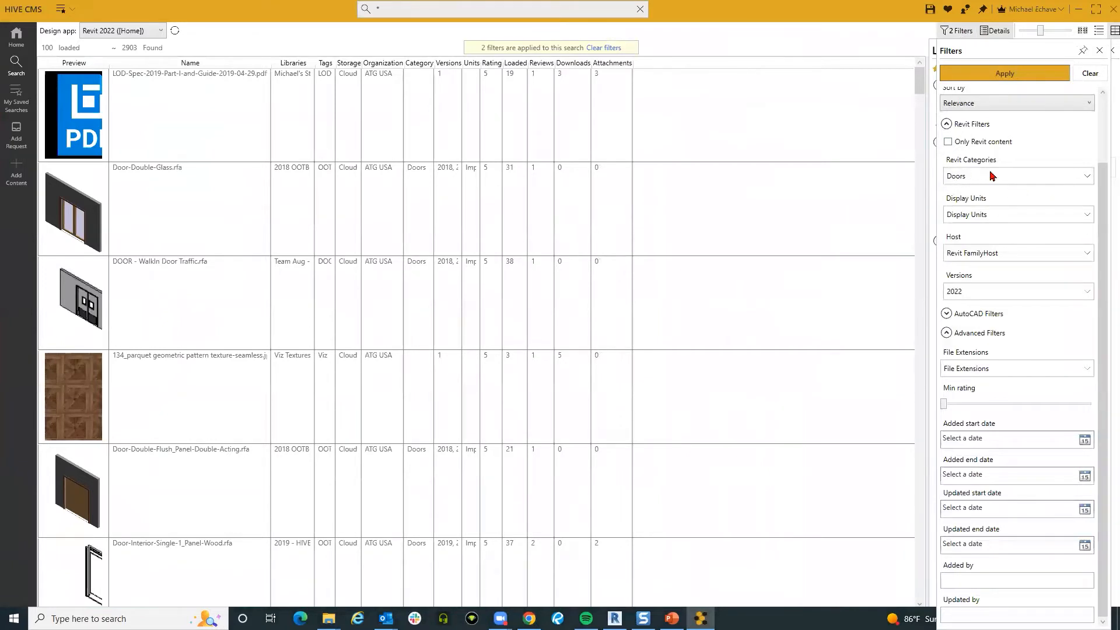
{"action": "left_click", "coordinate": [1000, 216]}
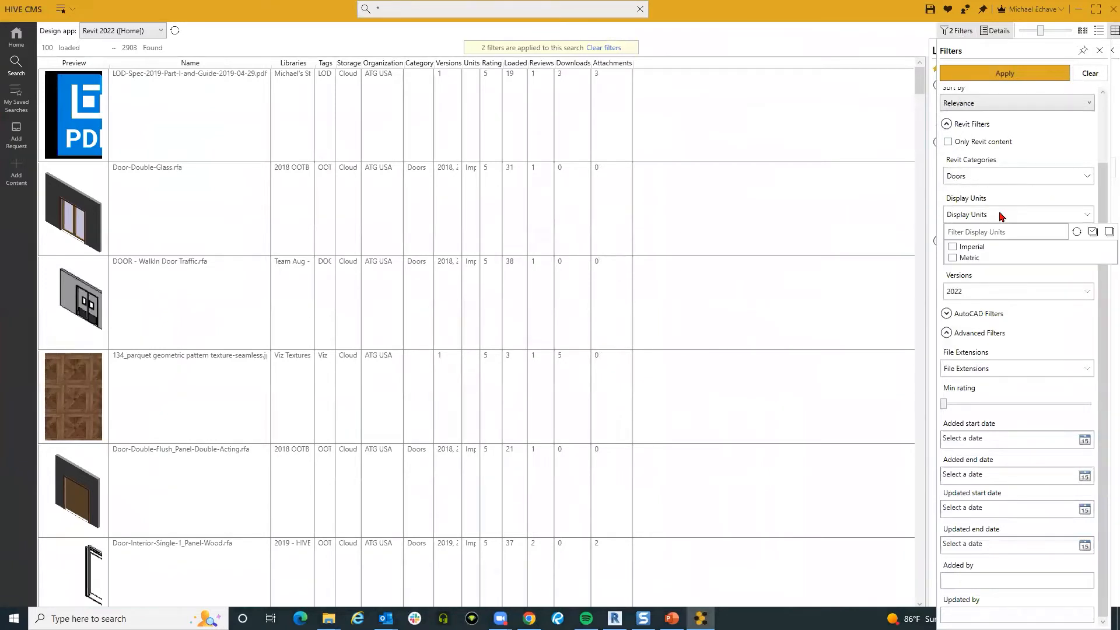
{"action": "left_click", "coordinate": [959, 247]}
{"action": "left_click", "coordinate": [968, 292]}
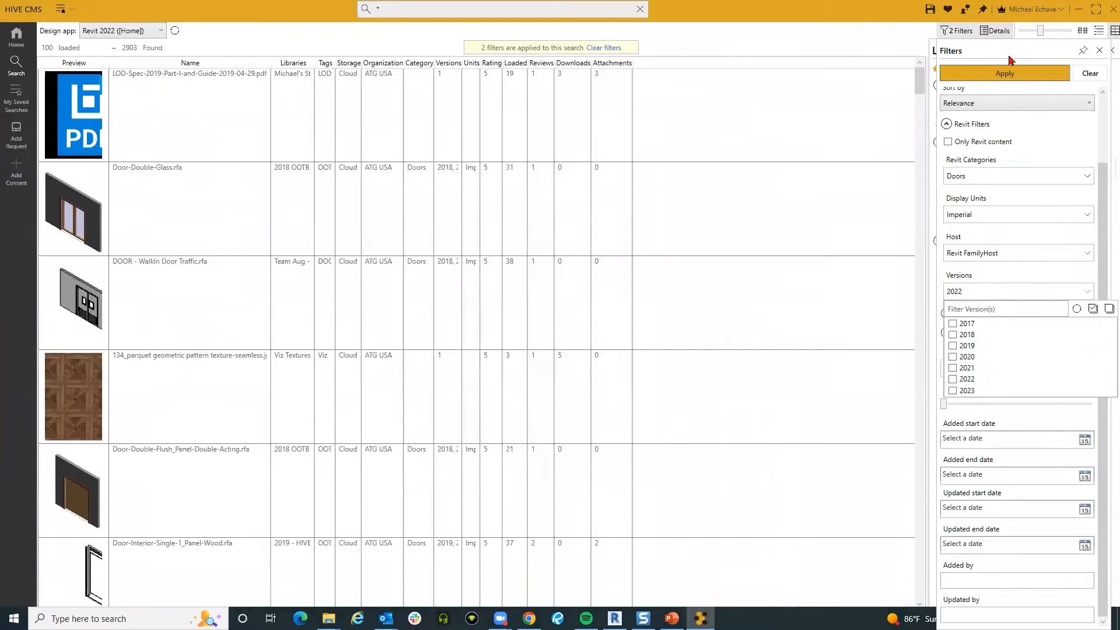
{"action": "left_click", "coordinate": [1005, 75]}
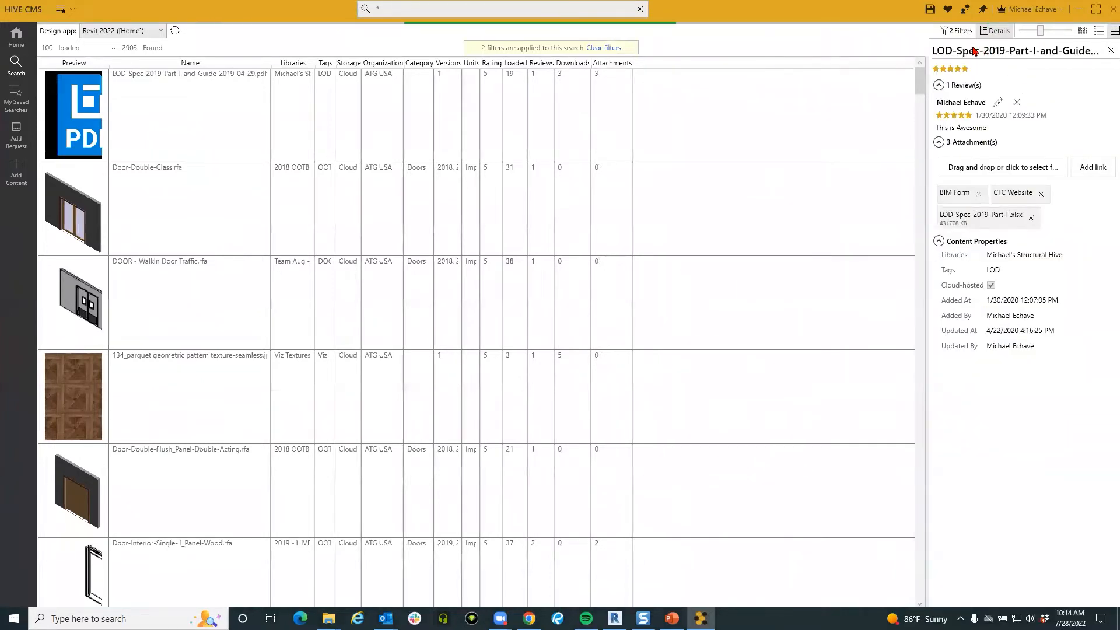
{"action": "scroll", "coordinate": [400, 195], "scroll_direction": "down", "scroll_amount": 6}
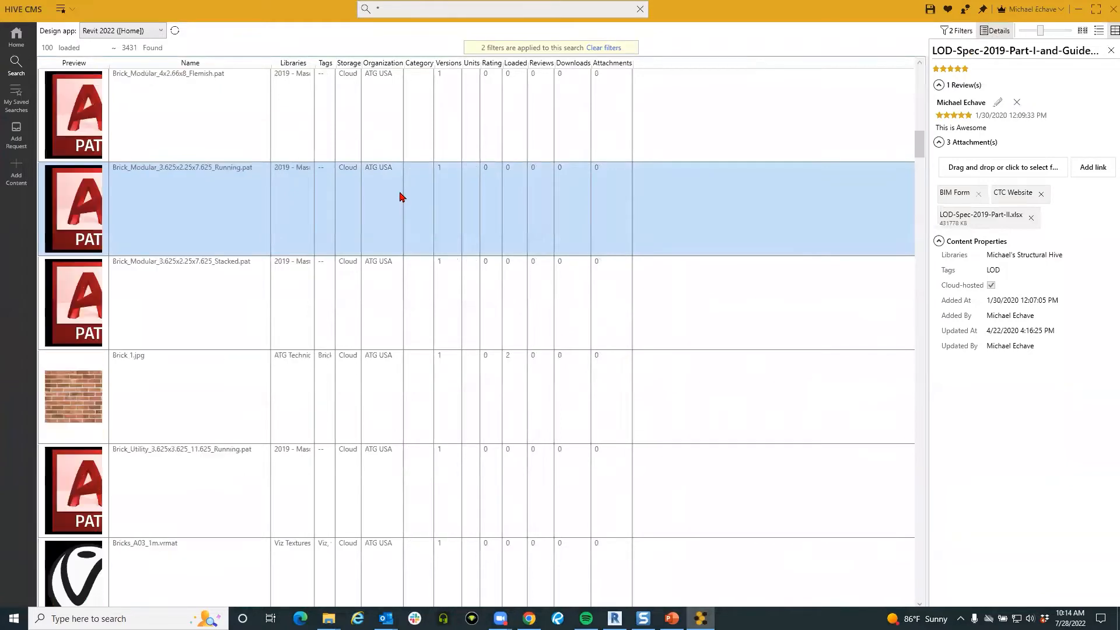
{"action": "scroll", "coordinate": [402, 195], "scroll_direction": "down", "scroll_amount": 10}
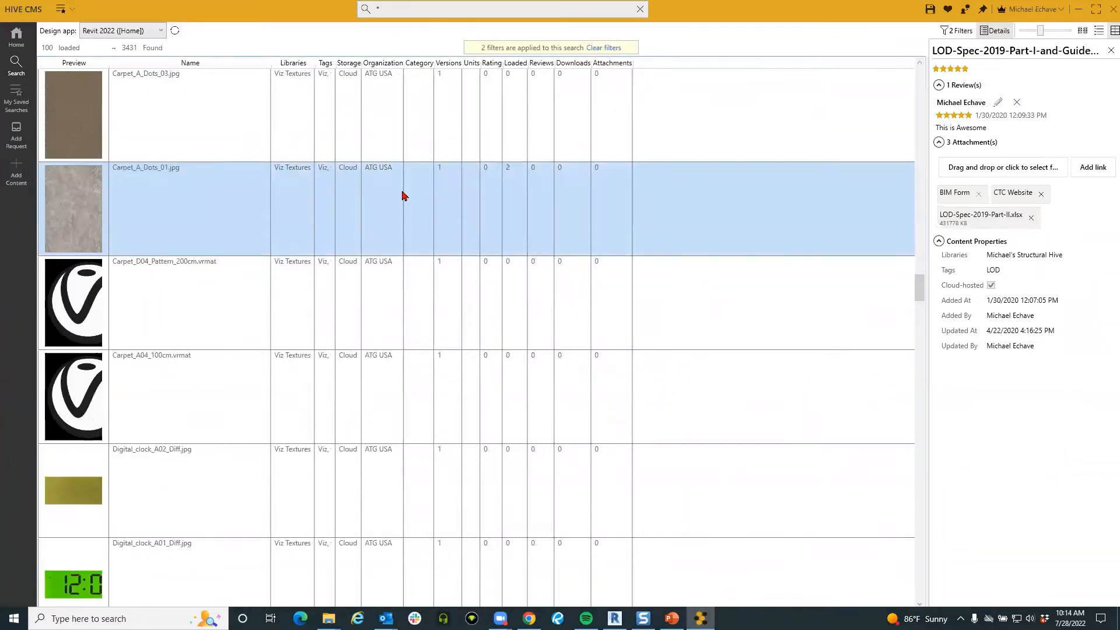
{"action": "scroll", "coordinate": [402, 195], "scroll_direction": "down", "scroll_amount": 10}
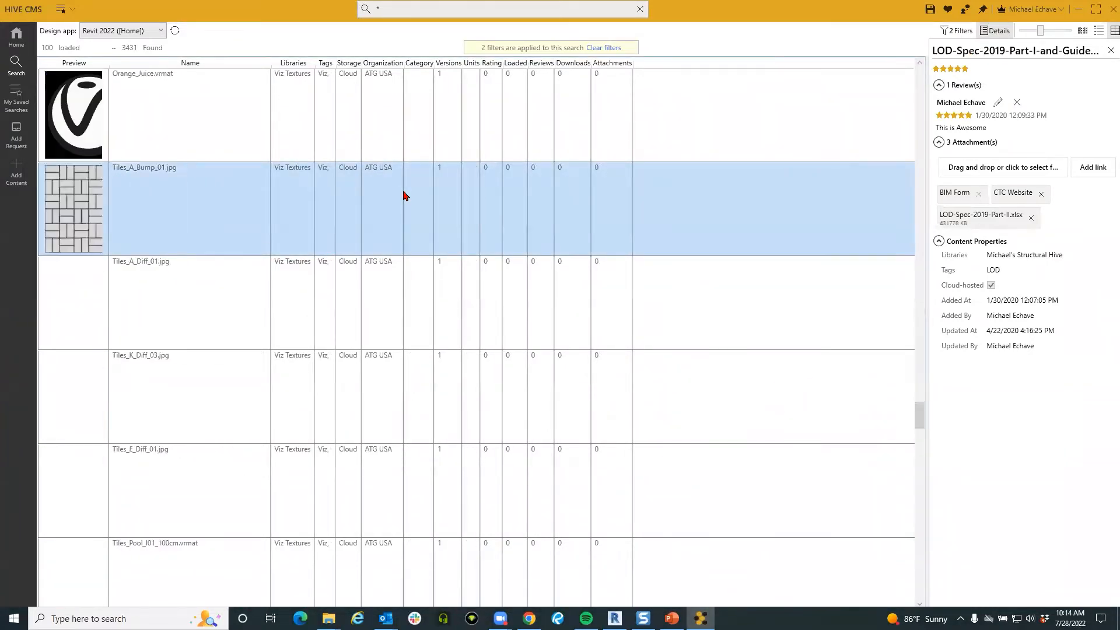
{"action": "scroll", "coordinate": [402, 195], "scroll_direction": "down", "scroll_amount": 3}
{"action": "scroll", "coordinate": [394, 280], "scroll_direction": "down", "scroll_amount": 10}
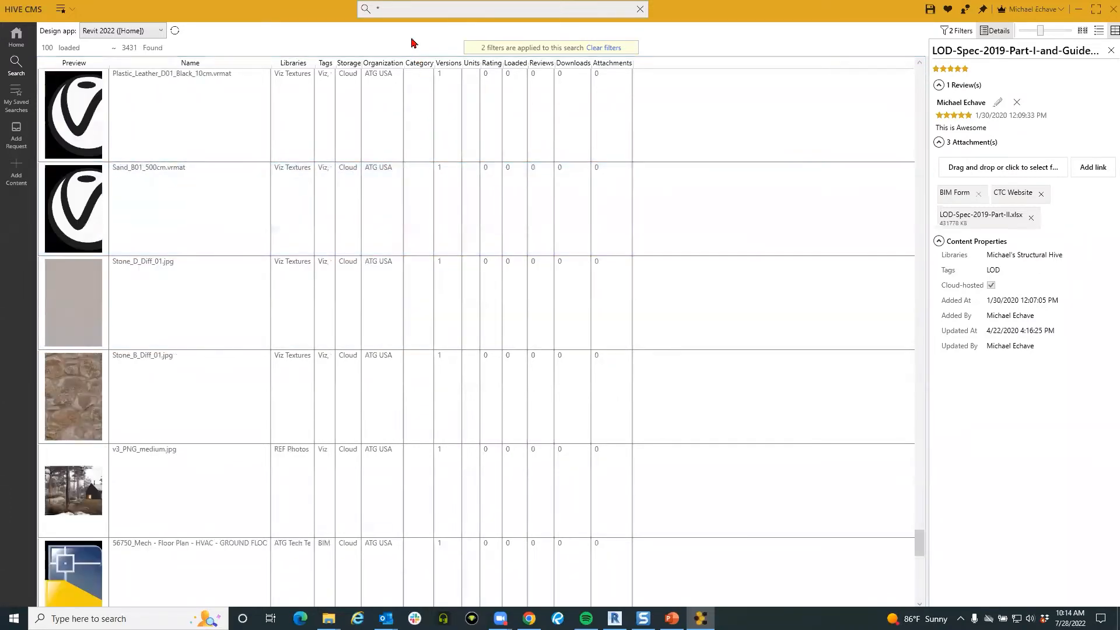
Step: Search the content for "door"
{"action": "left_click", "coordinate": [429, 14]}
{"action": "type", "text": "door"}
{"action": "key", "text": "Return"}
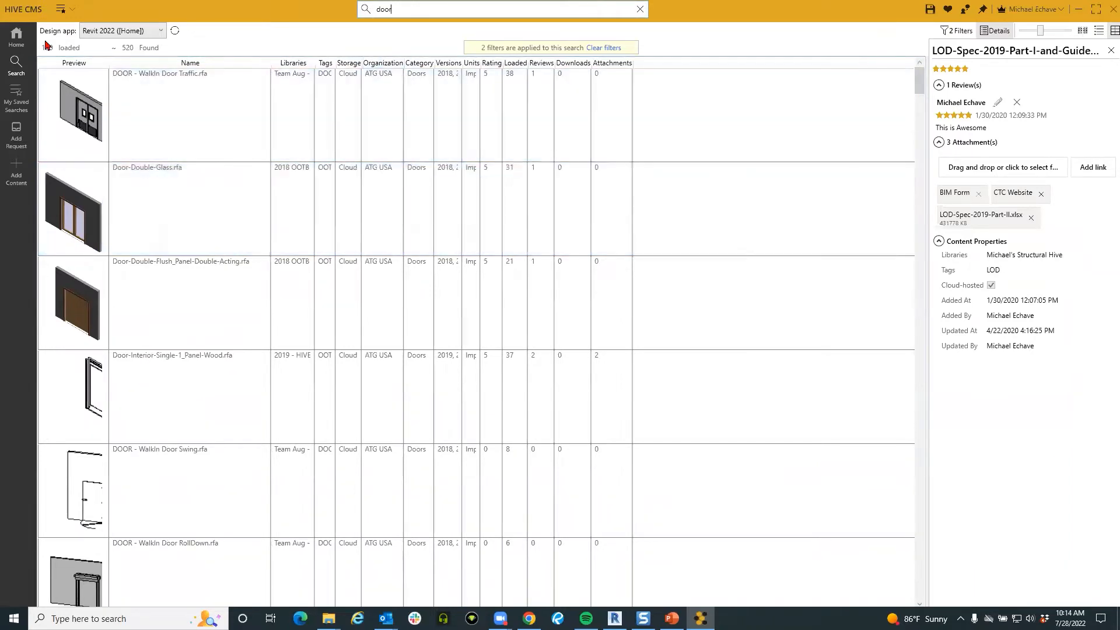
Step: Return to the Home page and open the Structural Hive library from the list of libraries
{"action": "left_click", "coordinate": [22, 35]}
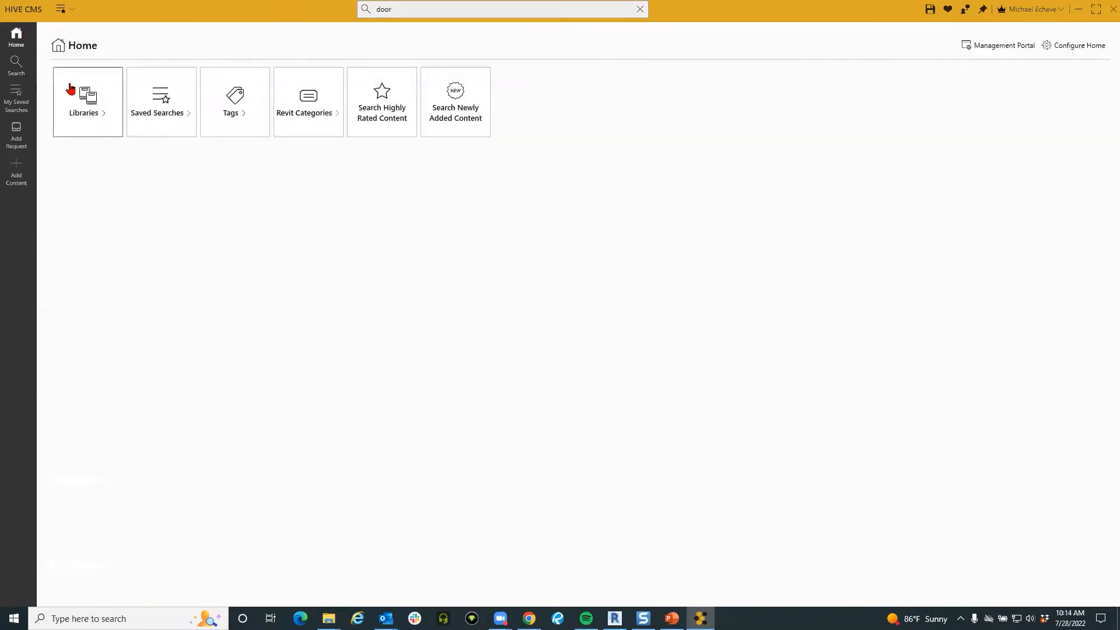
{"action": "left_click", "coordinate": [85, 96]}
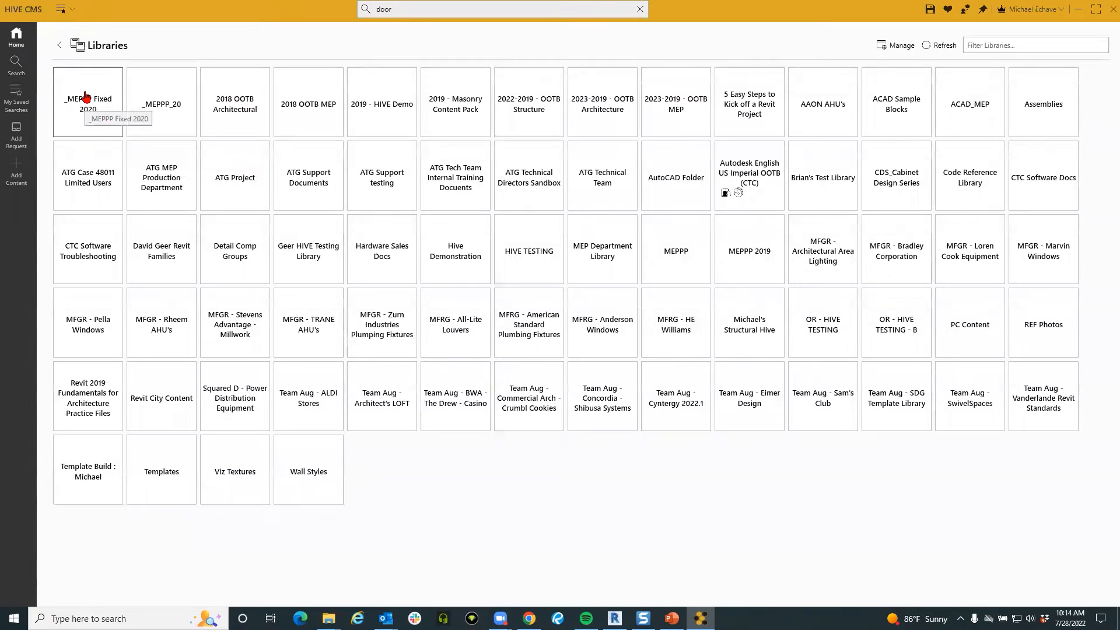
{"action": "left_click", "coordinate": [752, 326]}
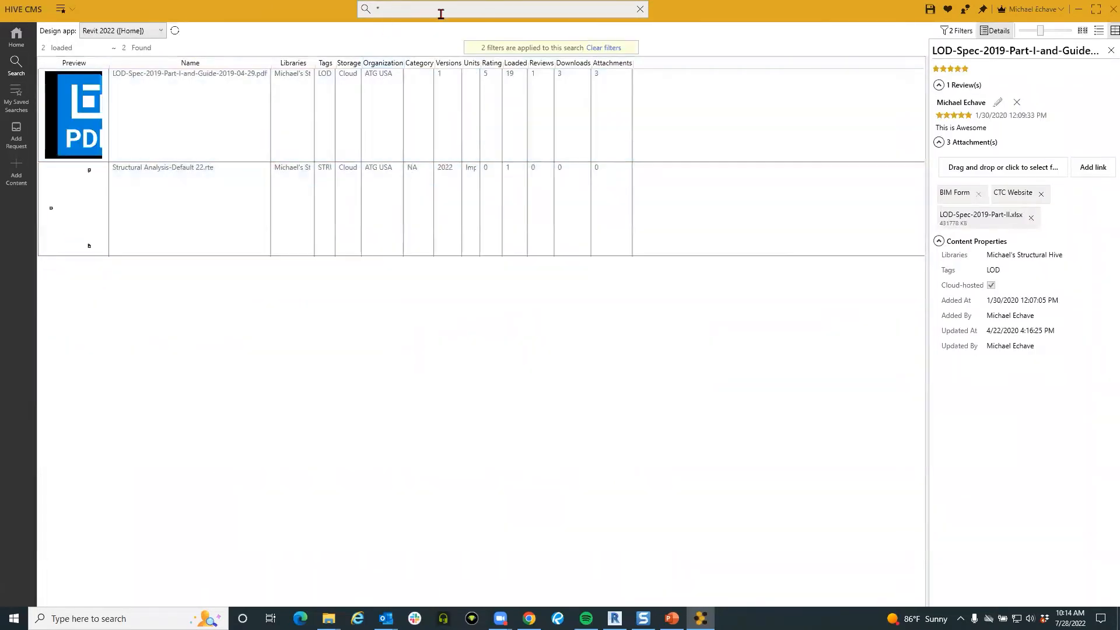
Step: Open the Structural Analysis-Default 22.rte template from the library in Revit 2022
{"action": "left_click", "coordinate": [64, 12]}
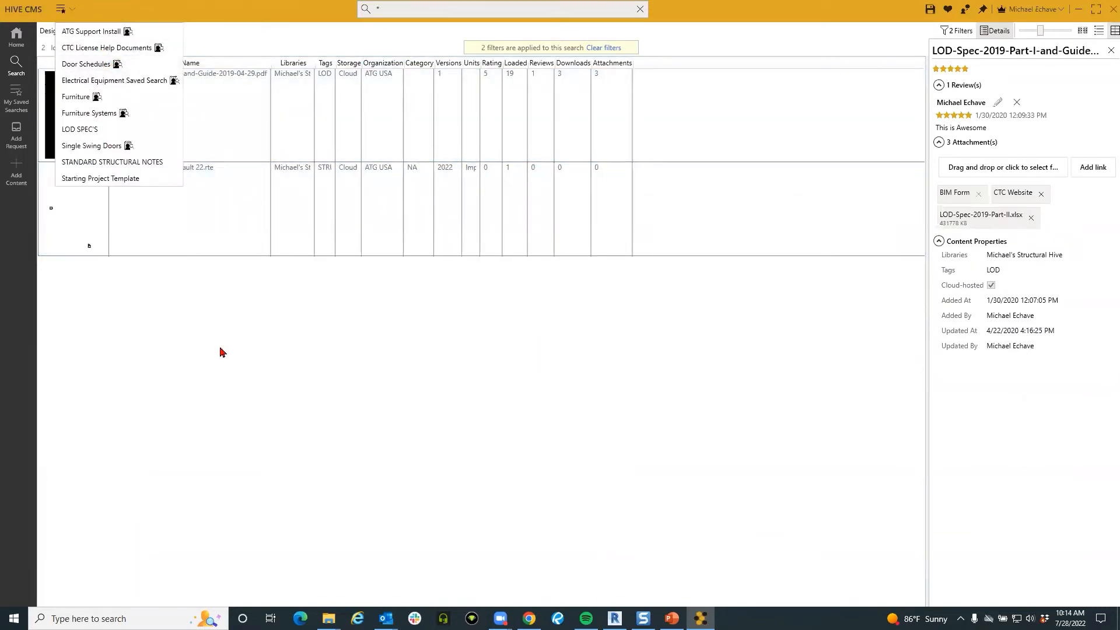
{"action": "left_click", "coordinate": [154, 241]}
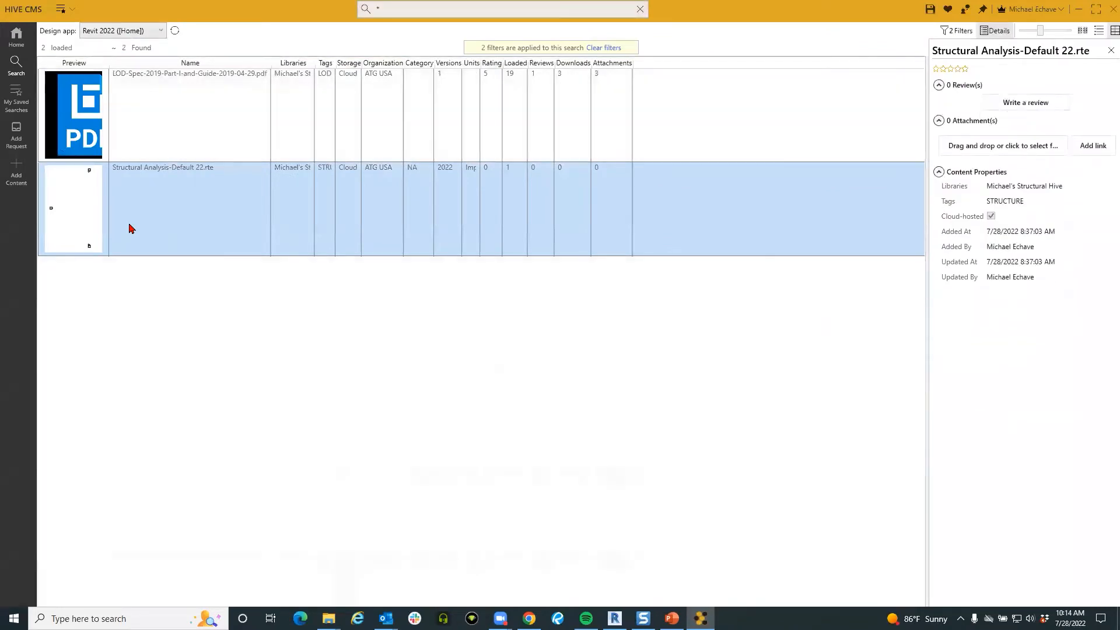
{"action": "right_click", "coordinate": [200, 228]}
{"action": "right_click", "coordinate": [227, 227]}
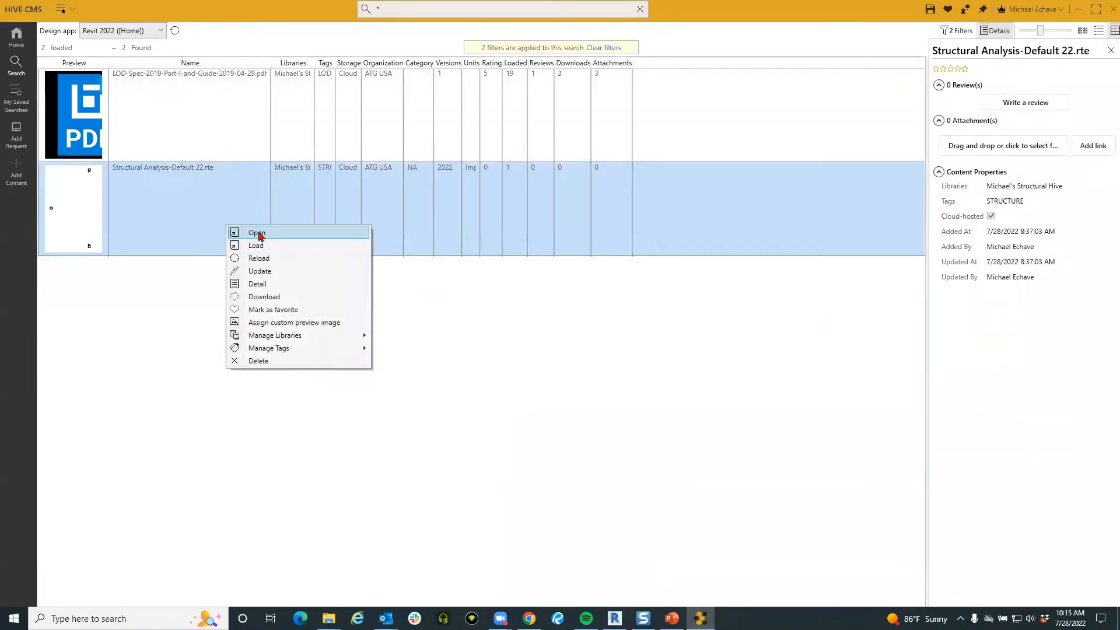
{"action": "left_click", "coordinate": [259, 234]}
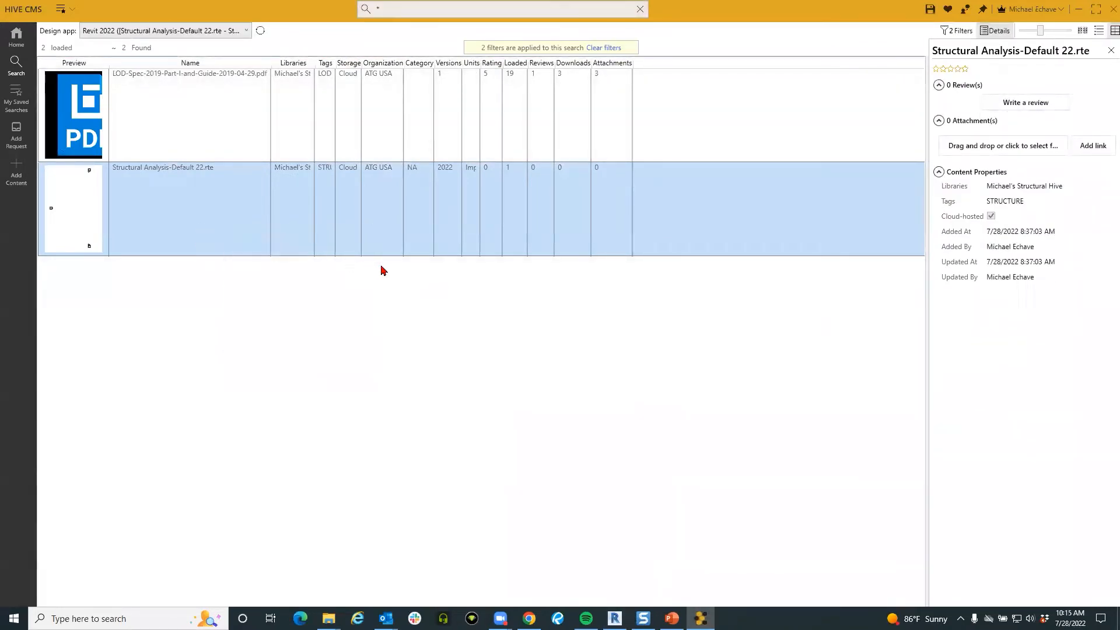
{"action": "right_click", "coordinate": [449, 241]}
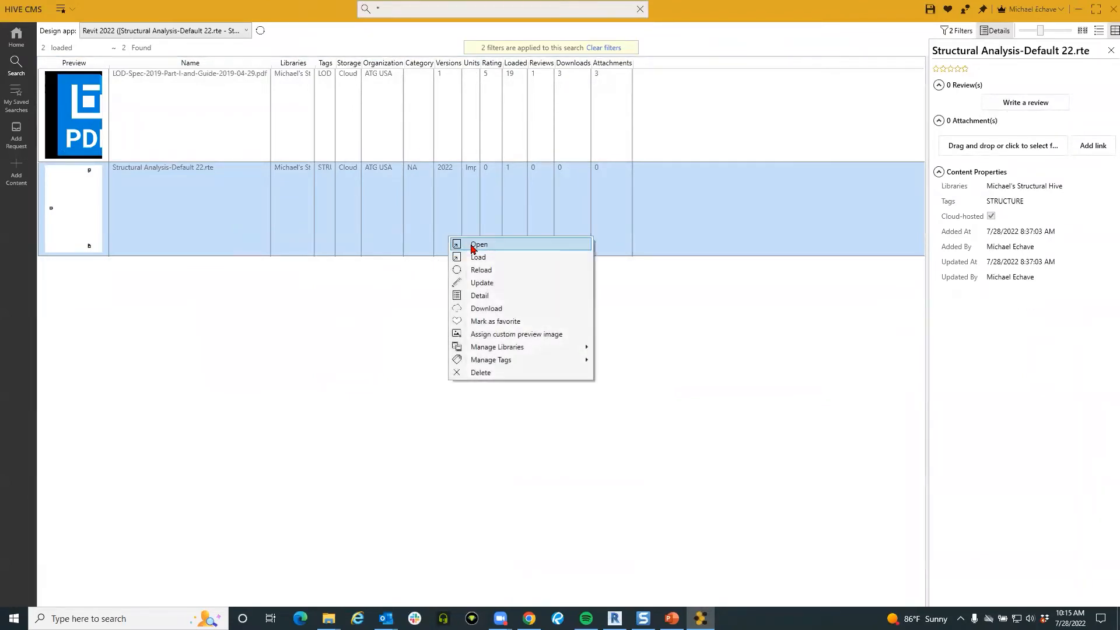
{"action": "left_click", "coordinate": [473, 245]}
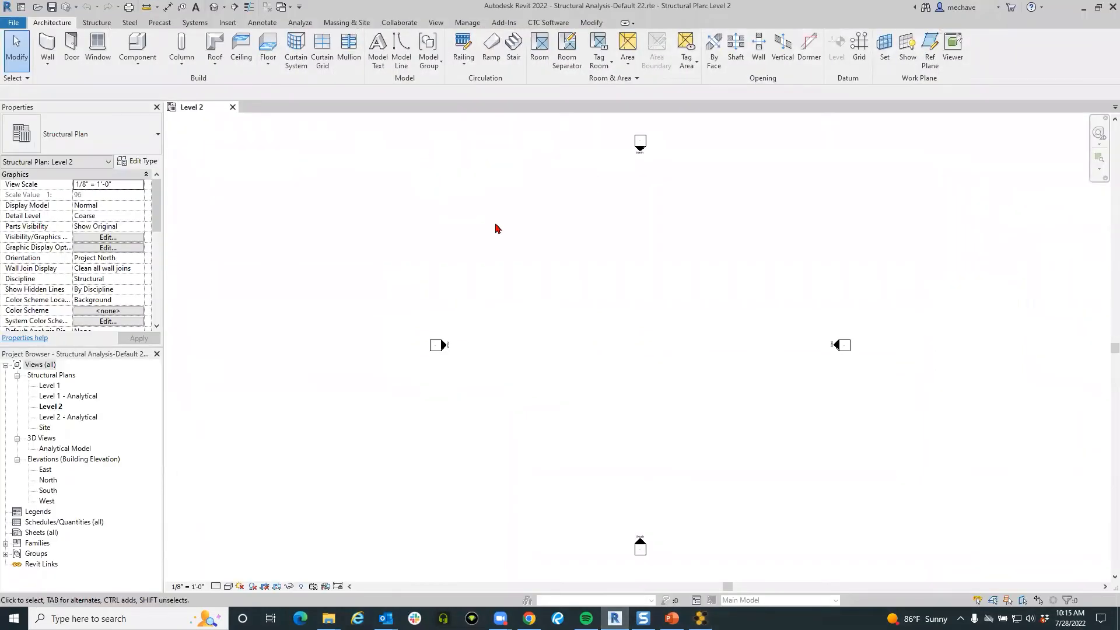
Step: Close the HIVE CMS window and relaunch HIVE CMS from within the open Revit 2022 project
{"action": "left_click", "coordinate": [701, 618]}
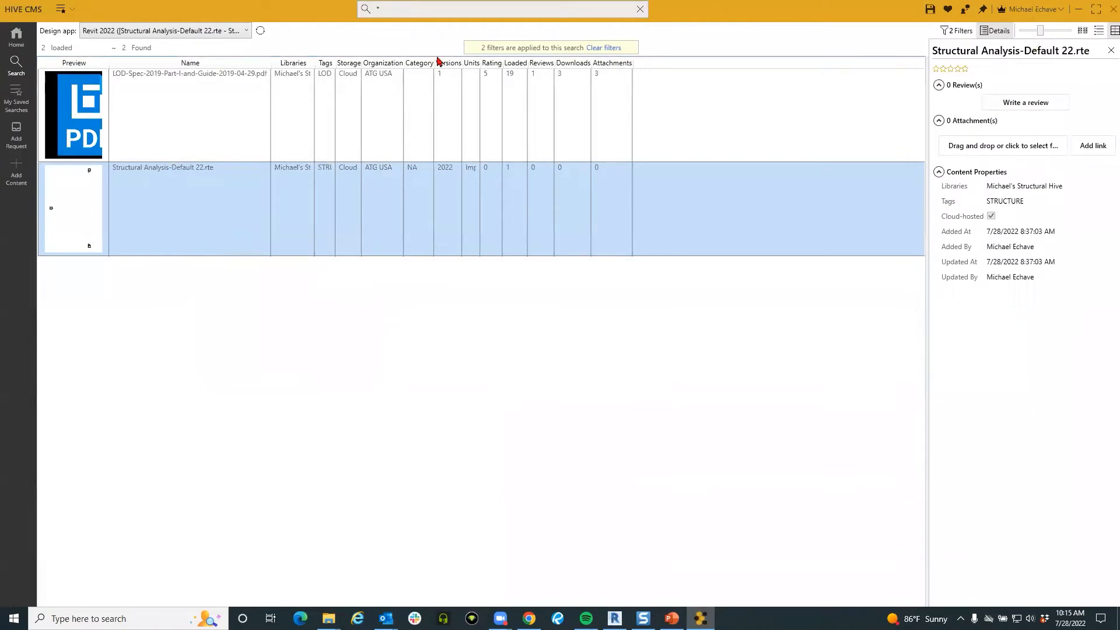
{"action": "left_click", "coordinate": [1106, 11]}
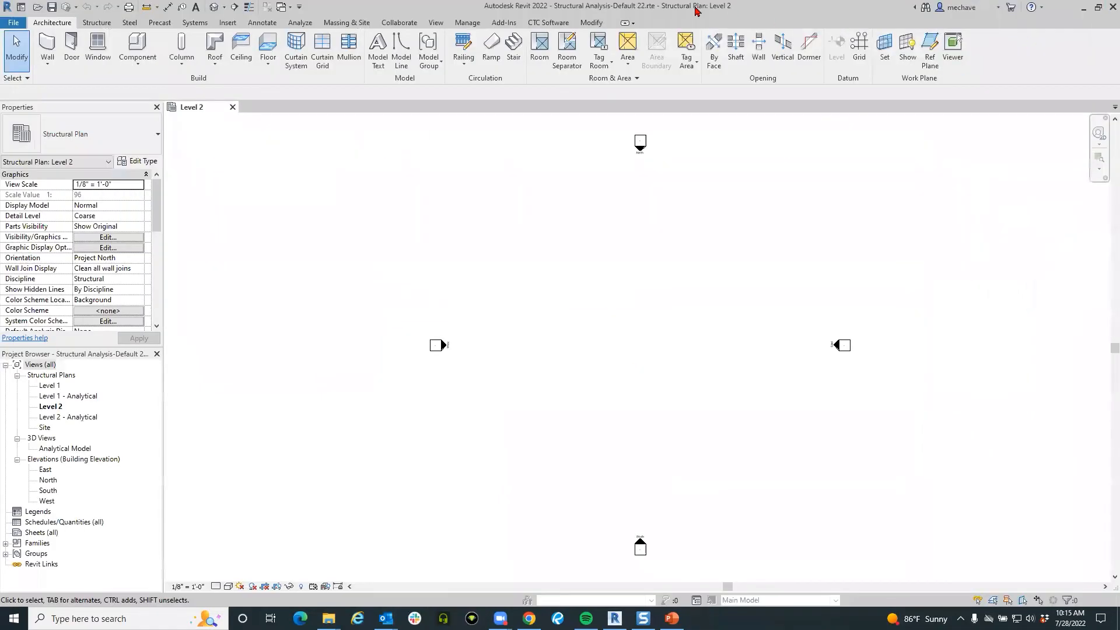
{"action": "left_click", "coordinate": [549, 22]}
{"action": "left_click", "coordinate": [1076, 62]}
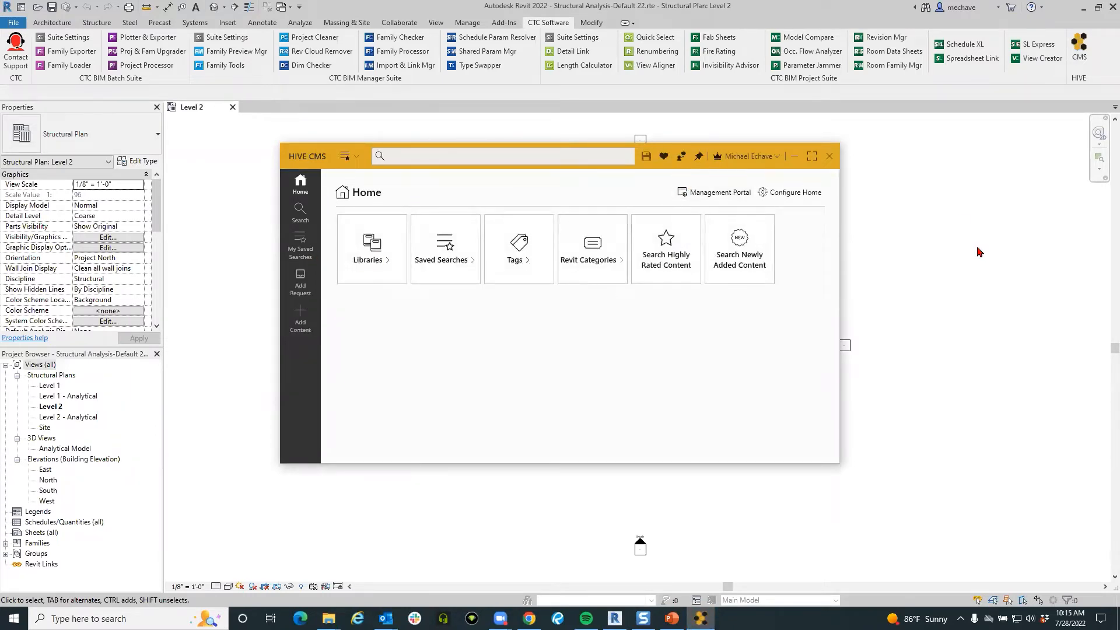
Step: Search for "door" in the relaunched HIVE CMS window
{"action": "left_click", "coordinate": [399, 157]}
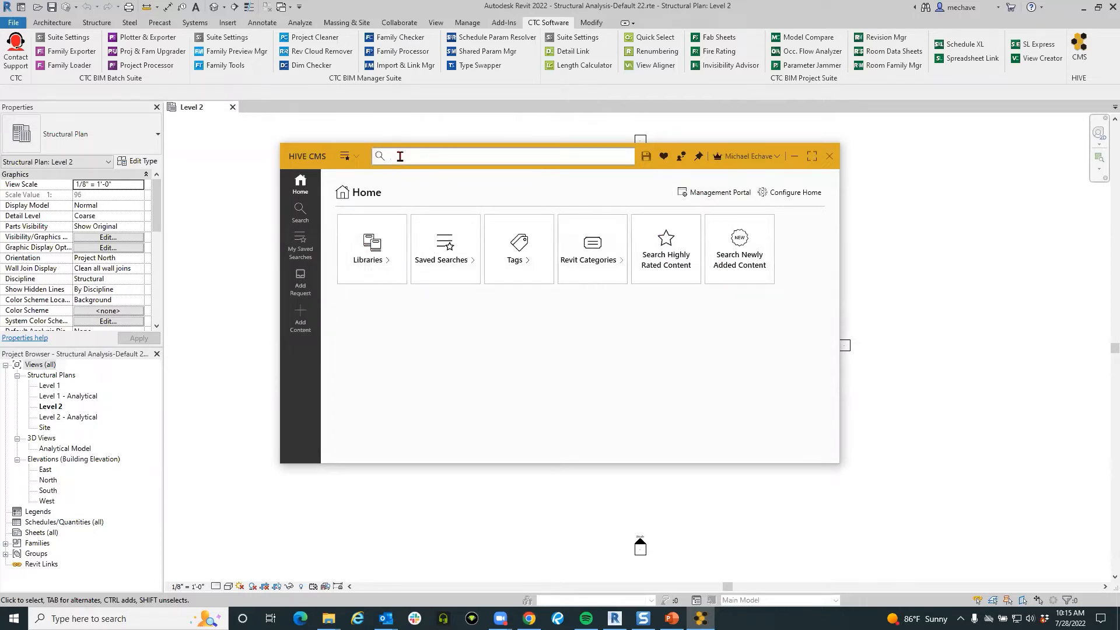
{"action": "type", "text": "door"}
{"action": "key", "text": "Return"}
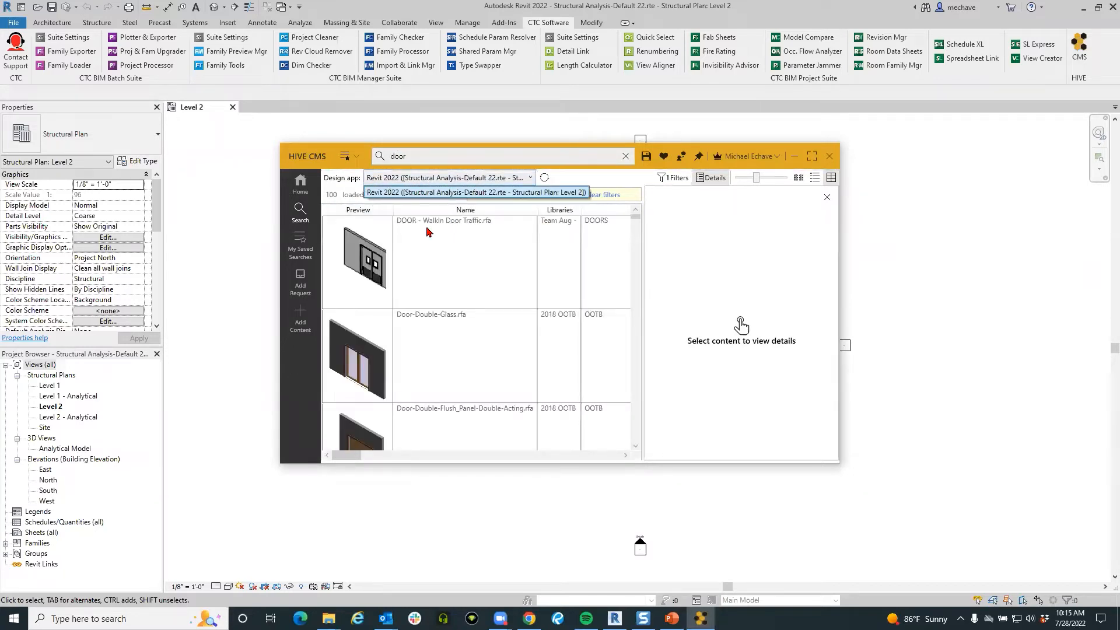
Step: Review the filters on the door search and remove the 2022 version filter
{"action": "left_click", "coordinate": [685, 179]}
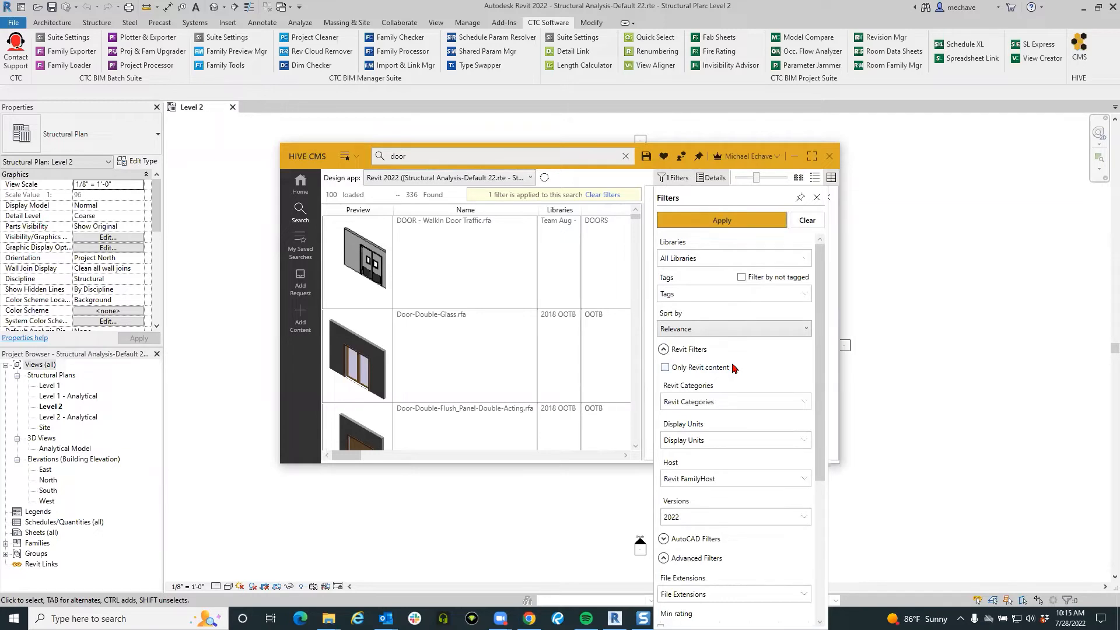
{"action": "scroll", "coordinate": [733, 367], "scroll_direction": "down", "scroll_amount": 2}
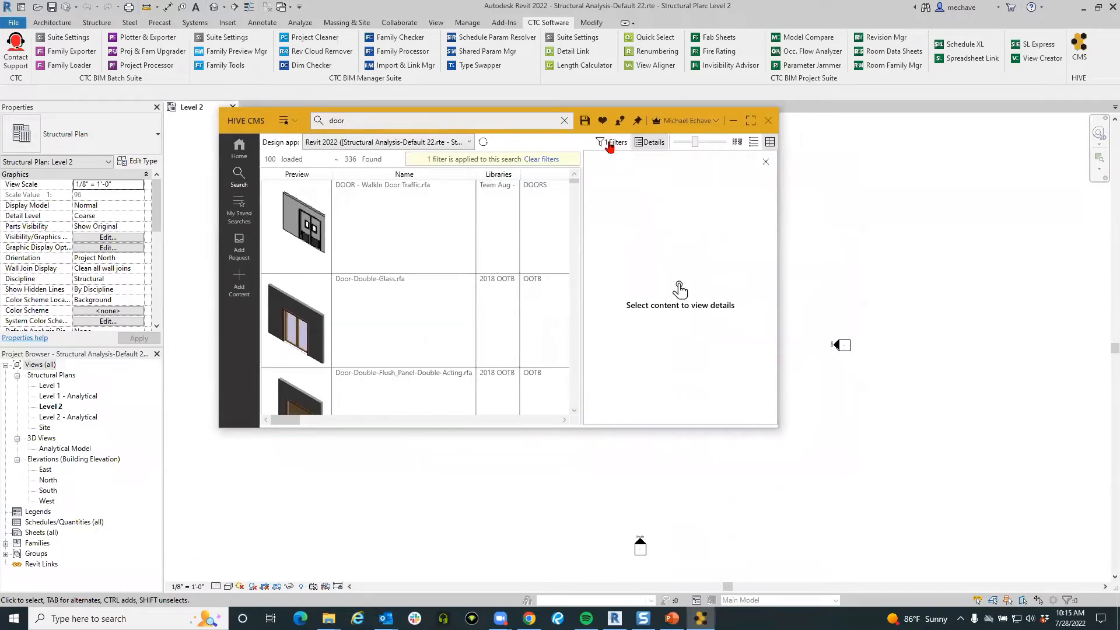
{"action": "left_click", "coordinate": [611, 142]}
{"action": "left_click", "coordinate": [638, 426]}
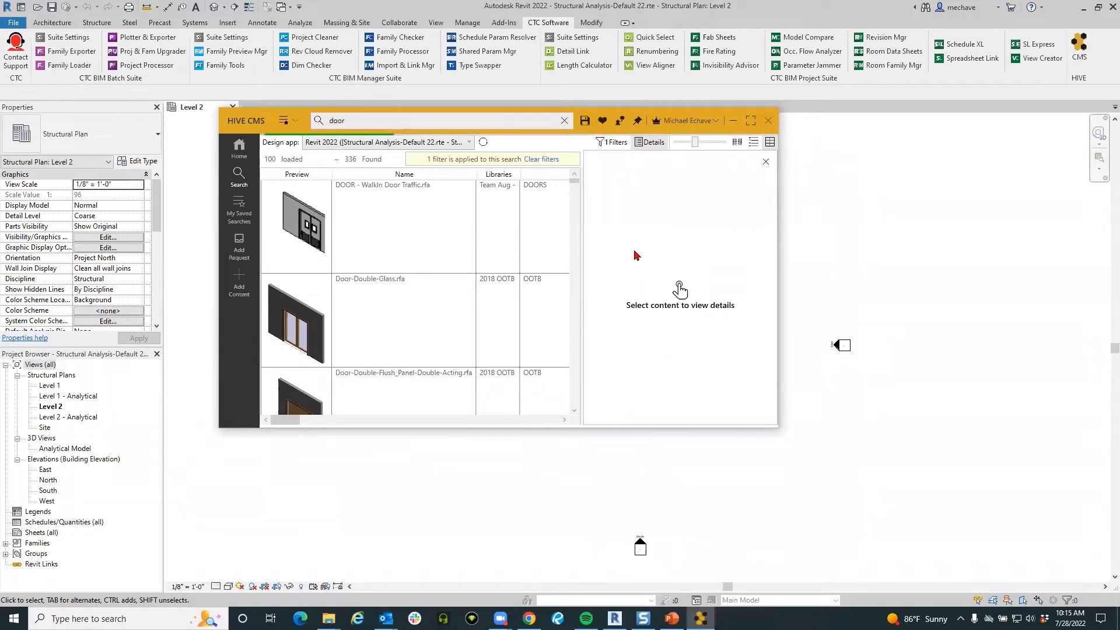
{"action": "left_click", "coordinate": [468, 206]}
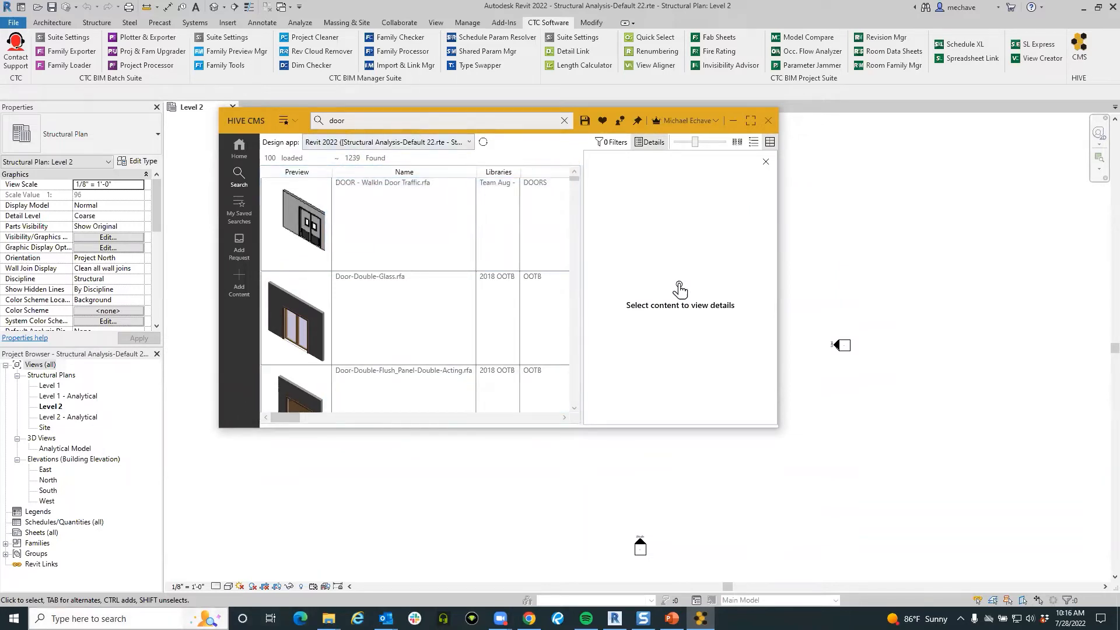
Step: Start Revit 2019 alongside the running Revit 2022 session
{"action": "left_click", "coordinate": [117, 619]}
{"action": "type", "text": "re"}
{"action": "left_click", "coordinate": [123, 317]}
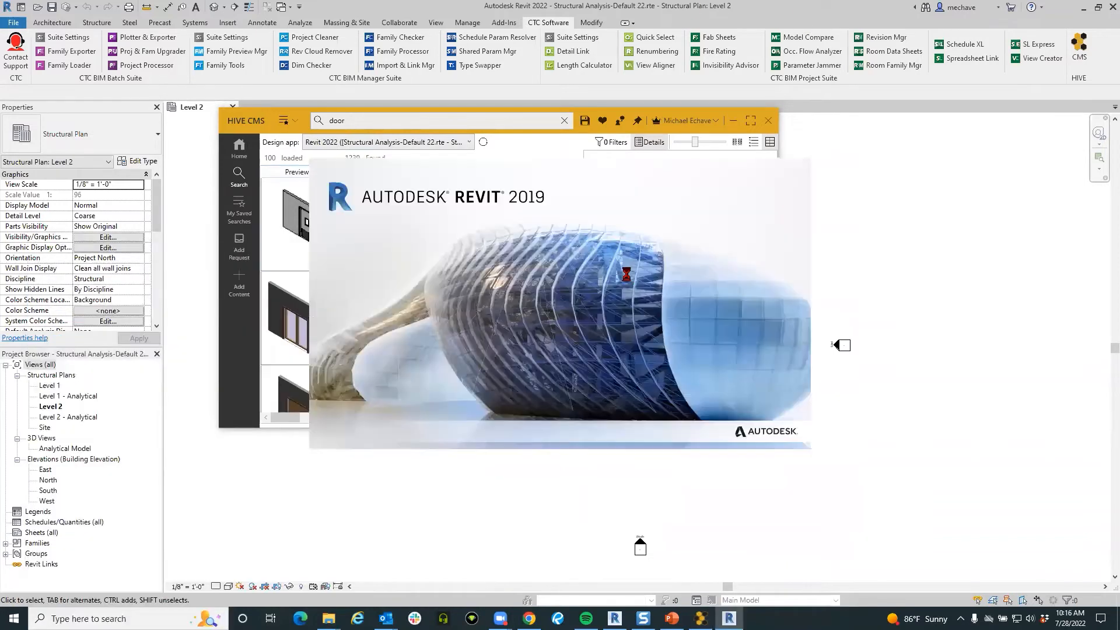
{"action": "left_click", "coordinate": [549, 138]}
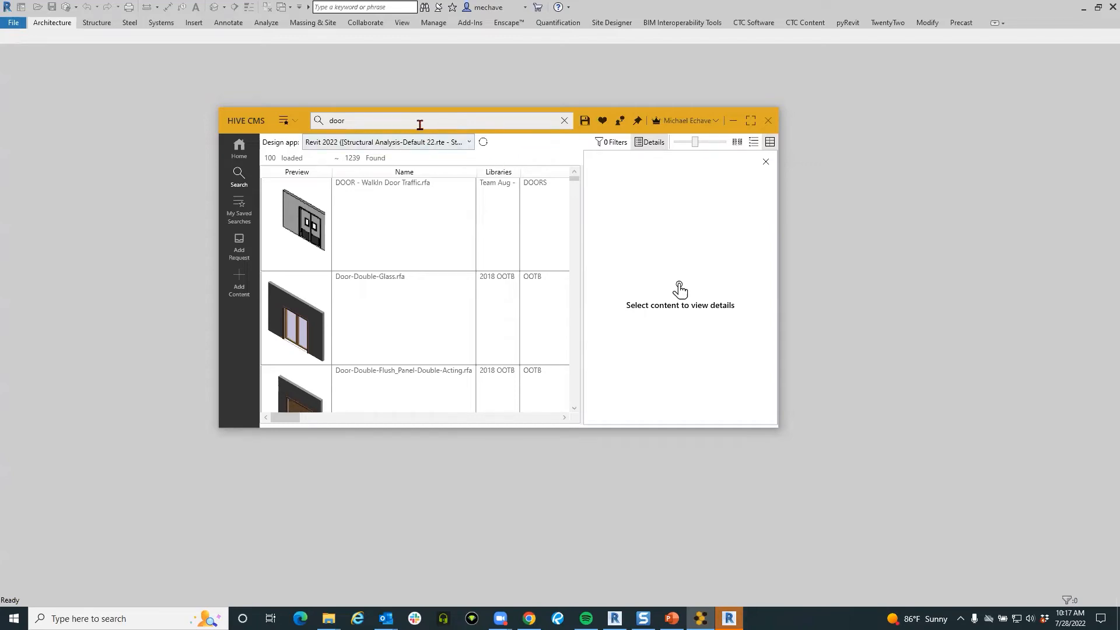
Step: Check the available design apps, keep the Revit 2022 session as the target, and view the saved searches list
{"action": "left_click", "coordinate": [413, 147]}
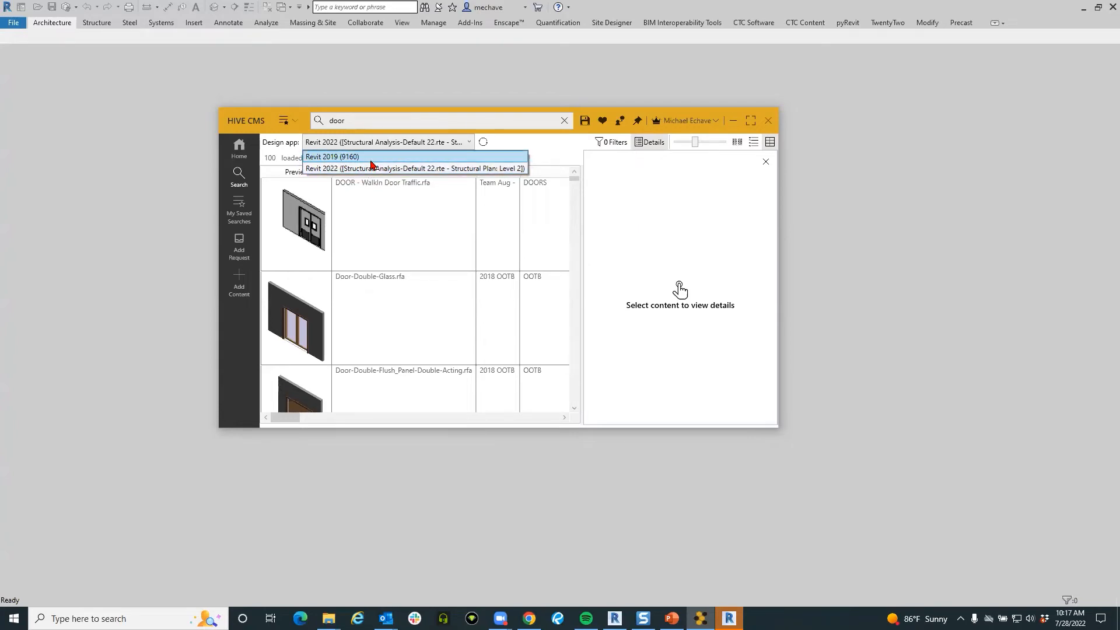
{"action": "left_click", "coordinate": [525, 144]}
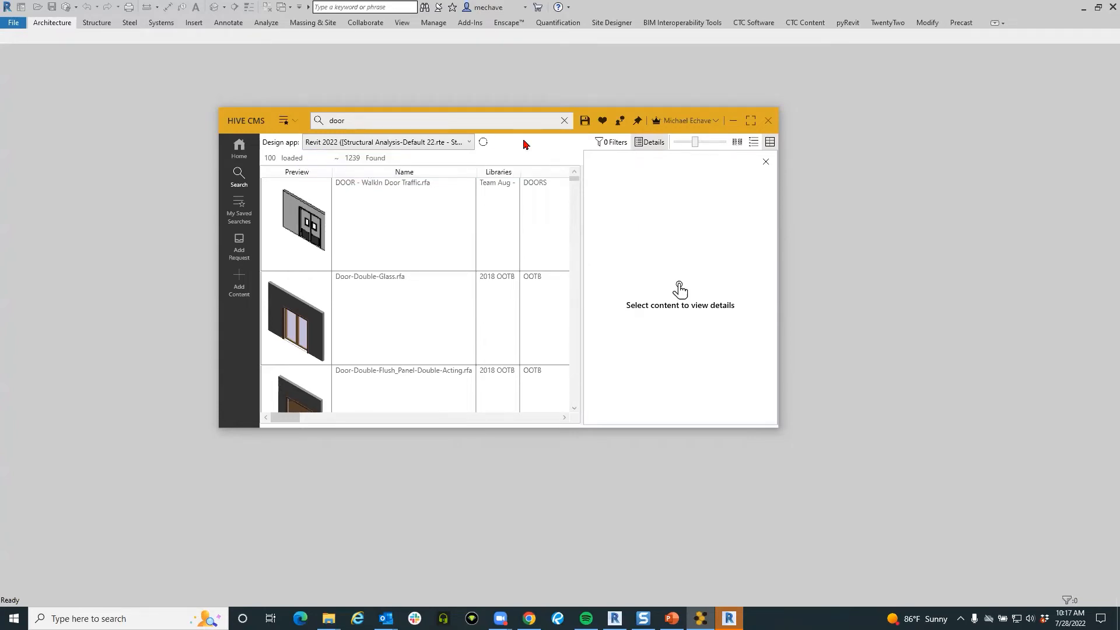
{"action": "left_click", "coordinate": [405, 142]}
{"action": "left_click", "coordinate": [360, 169]}
{"action": "left_click", "coordinate": [287, 124]}
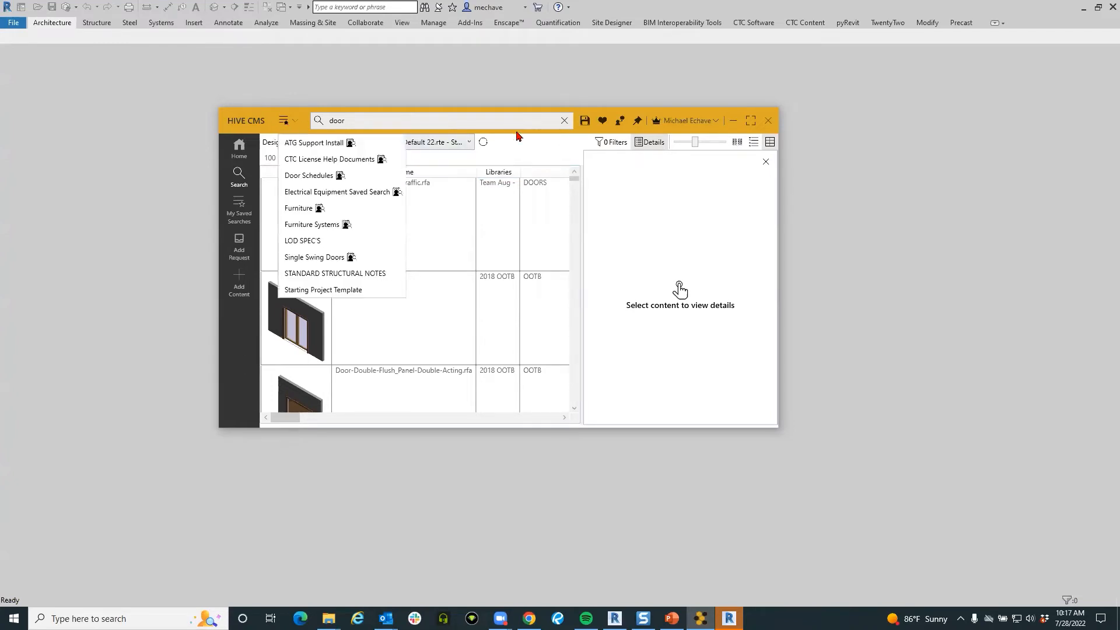
{"action": "left_click", "coordinate": [542, 146]}
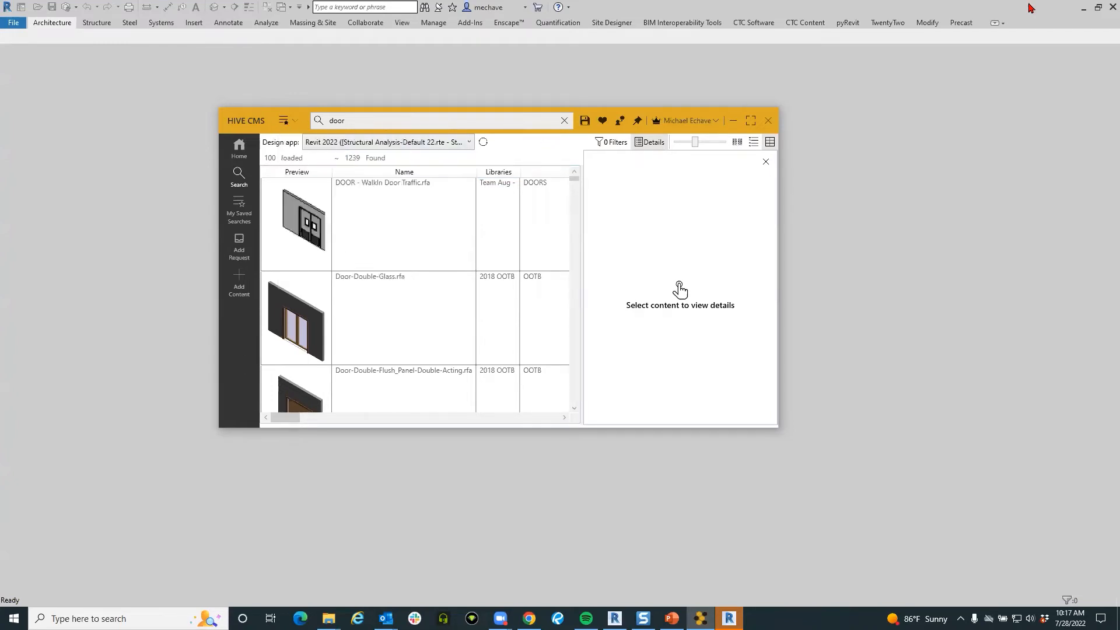
Step: Minimize the Revit 2019 window to return to HIVE CMS over the Revit 2022 project
{"action": "left_click", "coordinate": [1084, 7]}
{"action": "left_click", "coordinate": [627, 328]}
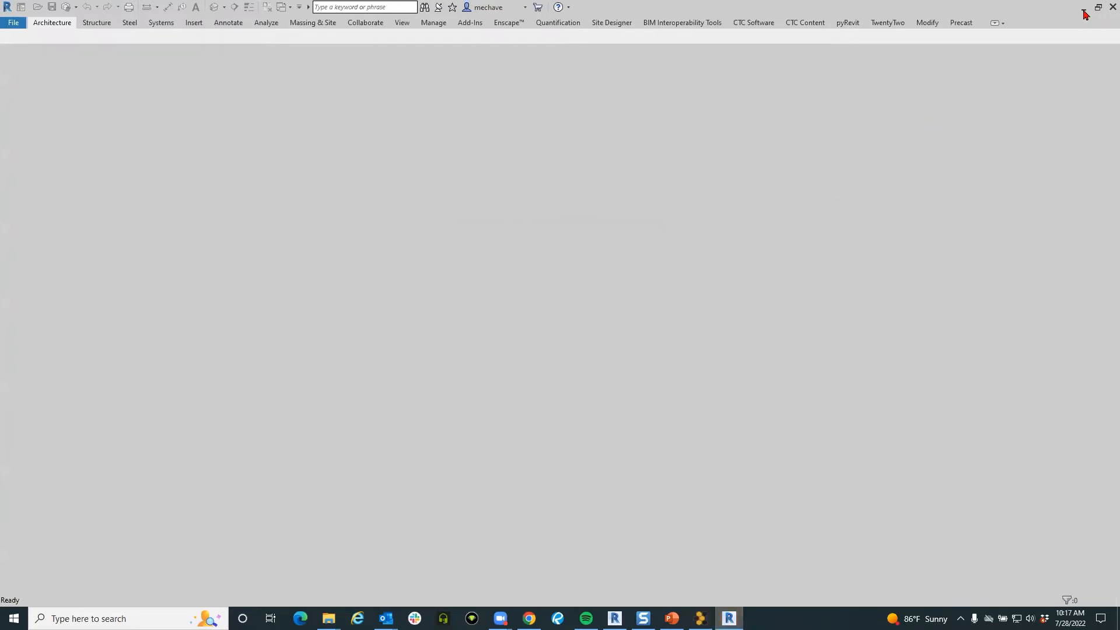
{"action": "left_click", "coordinate": [1083, 7]}
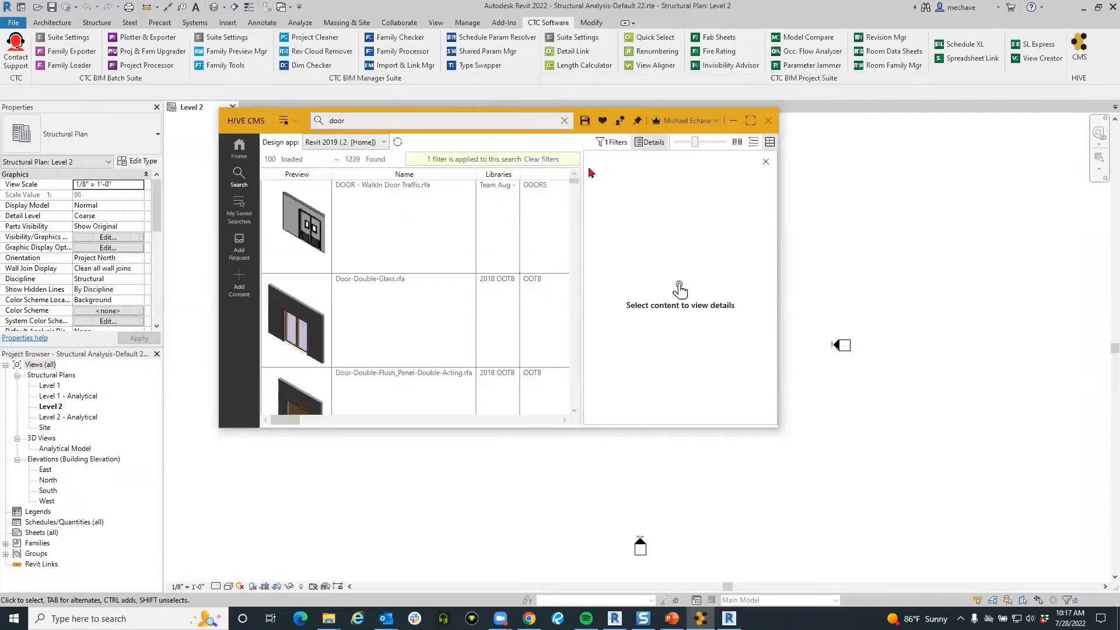
Step: Bring HIVE CMS back with the Revit 2022 session as design app and run the STANDARD STRUCTURAL NOTES saved search
{"action": "left_click", "coordinate": [732, 120]}
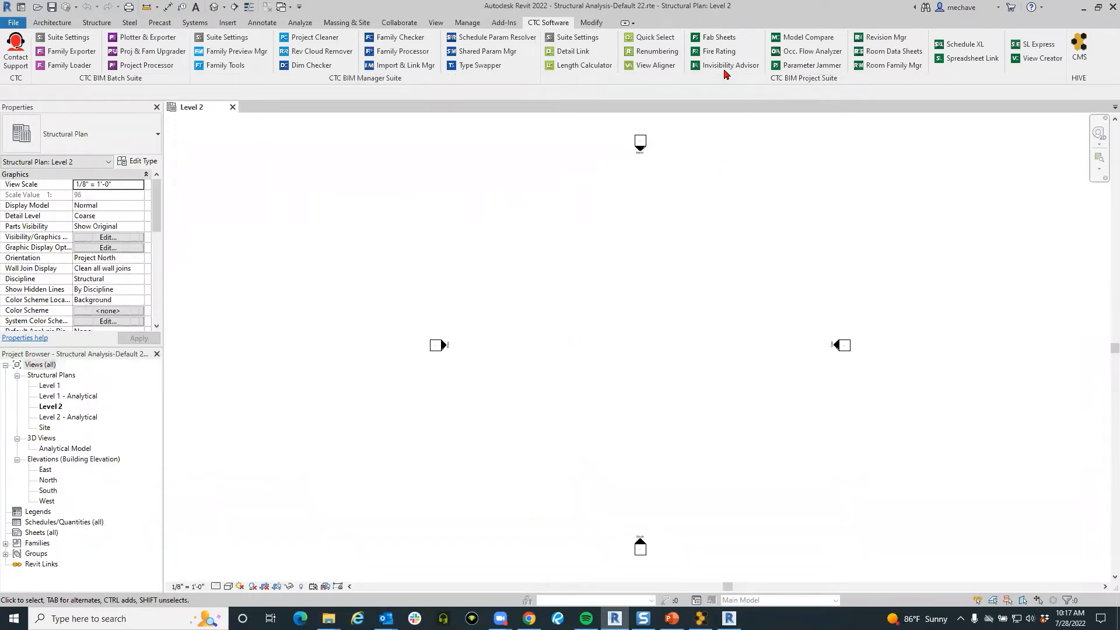
{"action": "left_click", "coordinate": [700, 619]}
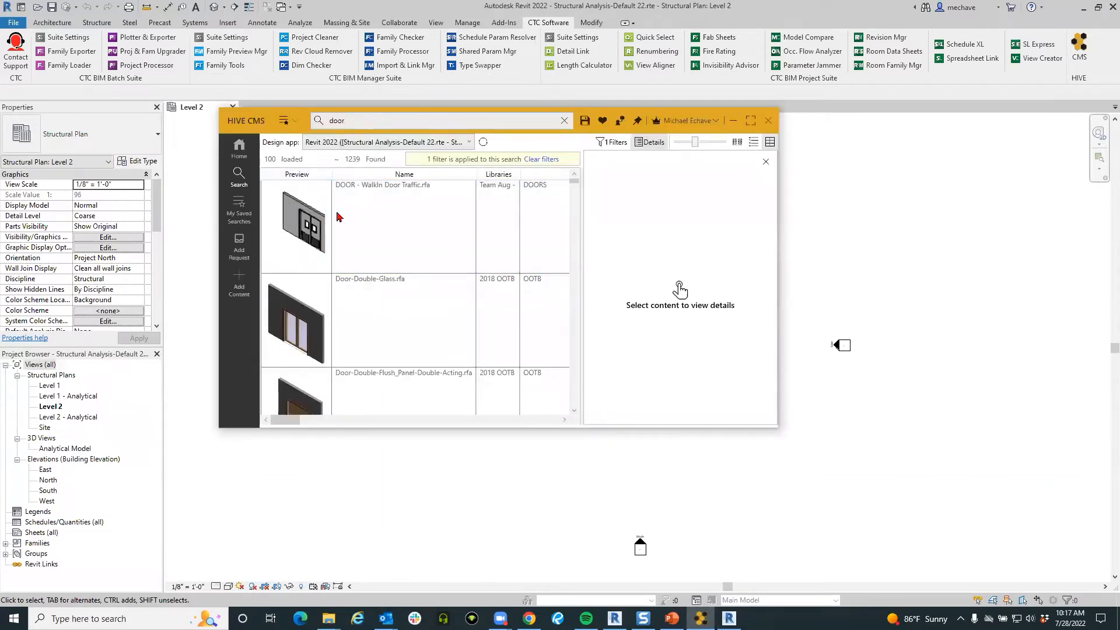
{"action": "left_click", "coordinate": [454, 195]}
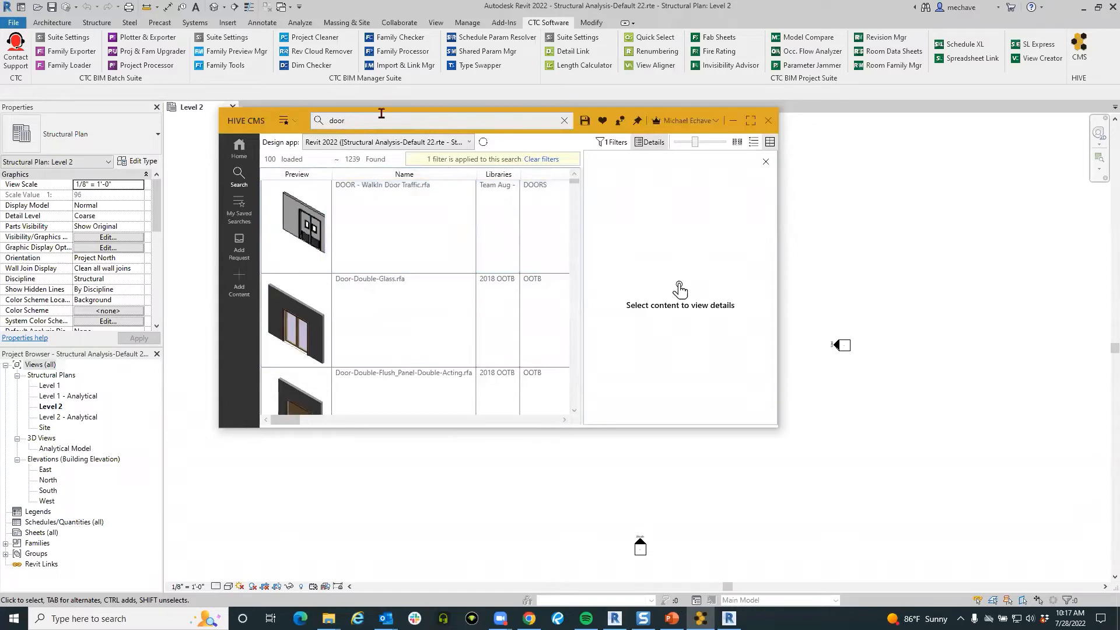
{"action": "left_click", "coordinate": [284, 124]}
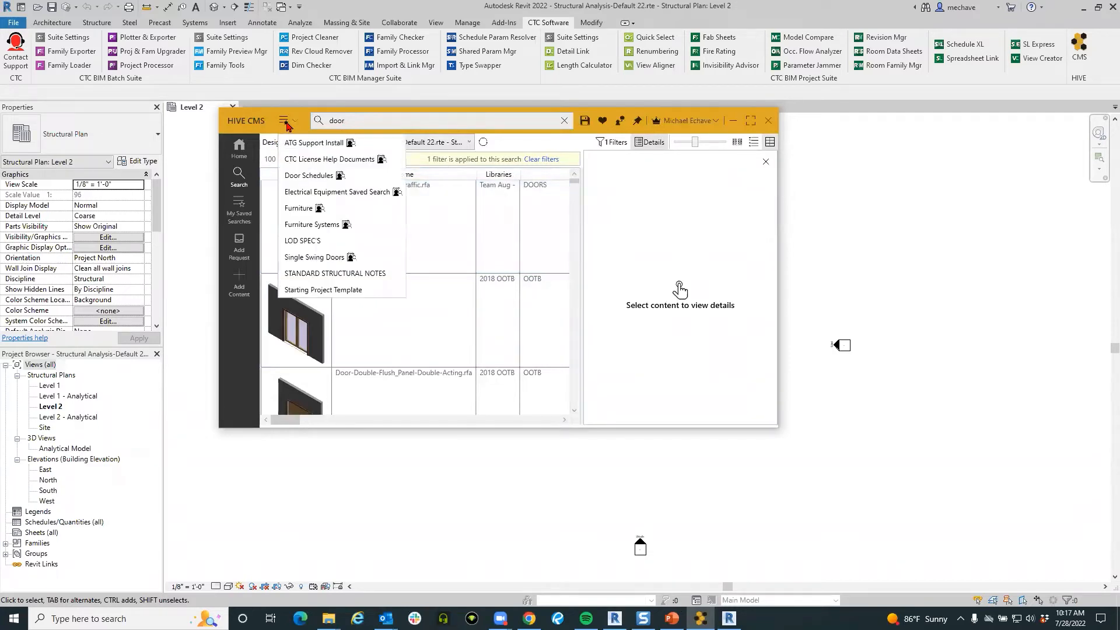
{"action": "left_click", "coordinate": [366, 274]}
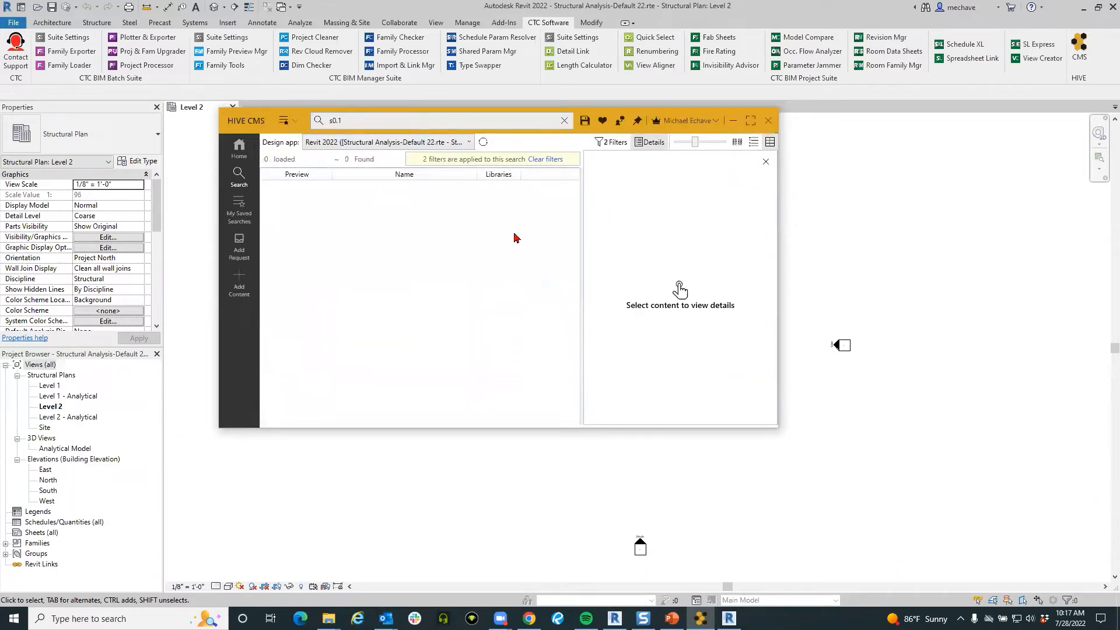
Step: Remove the 2022 version filter from the s0.1 search and apply the change
{"action": "left_click", "coordinate": [617, 143]}
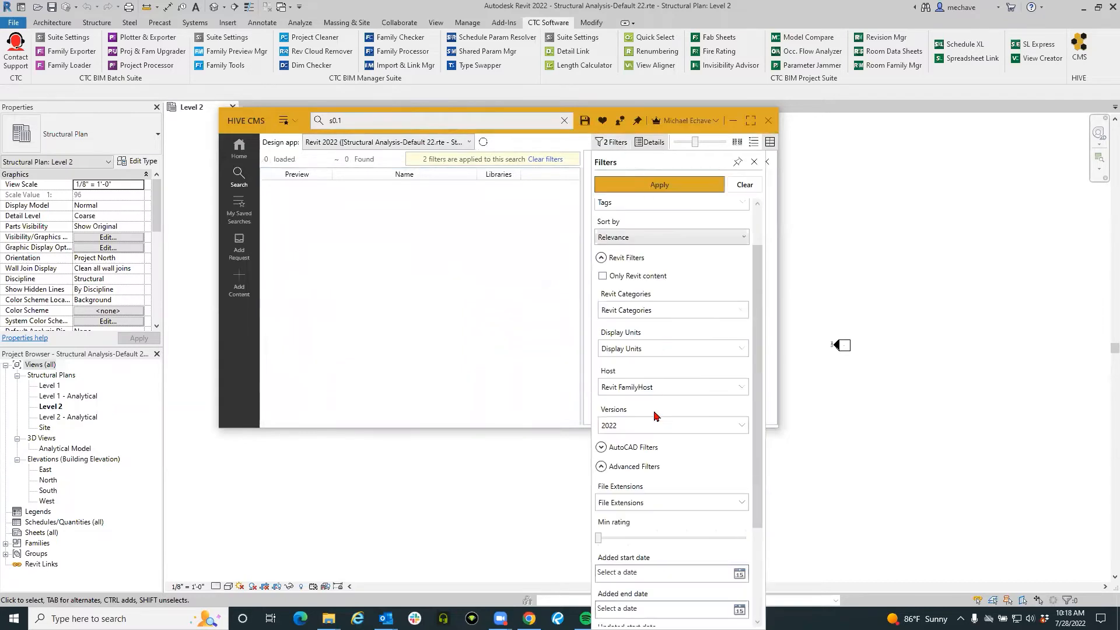
{"action": "left_click", "coordinate": [658, 431]}
{"action": "left_click", "coordinate": [606, 518]}
{"action": "left_click", "coordinate": [617, 186]}
{"action": "left_click", "coordinate": [618, 185]}
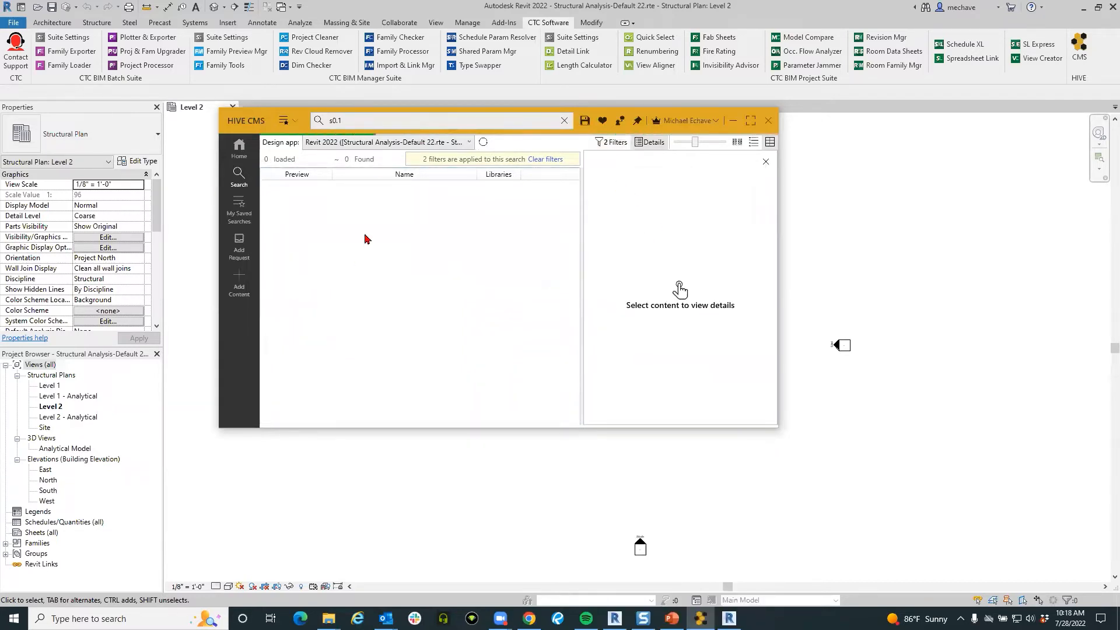
{"action": "left_click", "coordinate": [612, 143]}
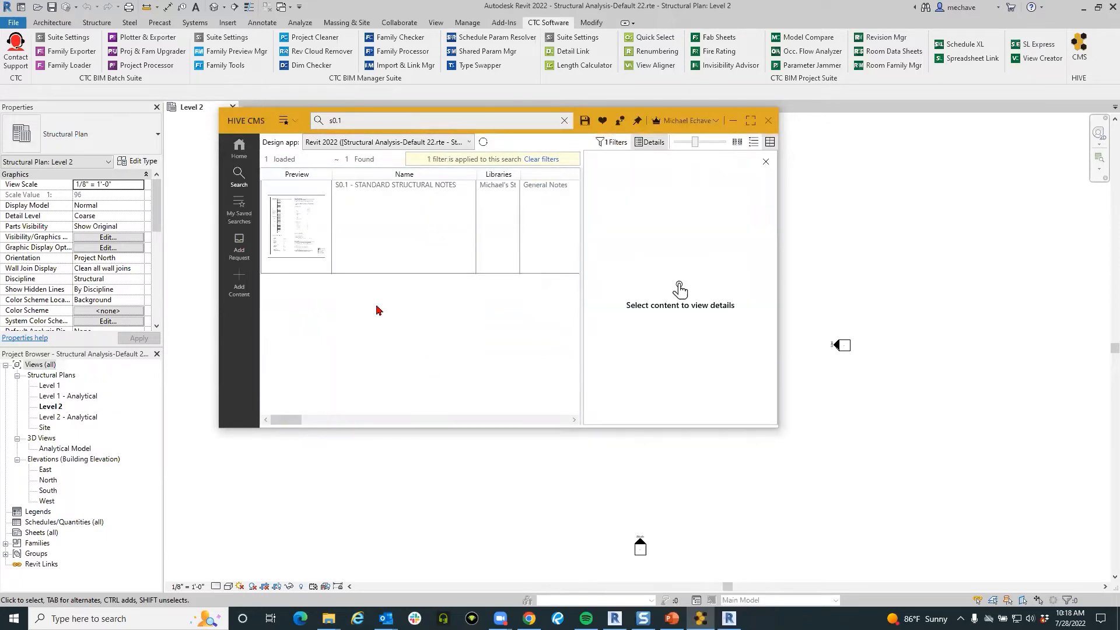
Step: Review the Revit properties of S0.1 - STANDARD STRUCTURAL NOTES and load the sheet into the Revit 2022 project
{"action": "left_click", "coordinate": [389, 225]}
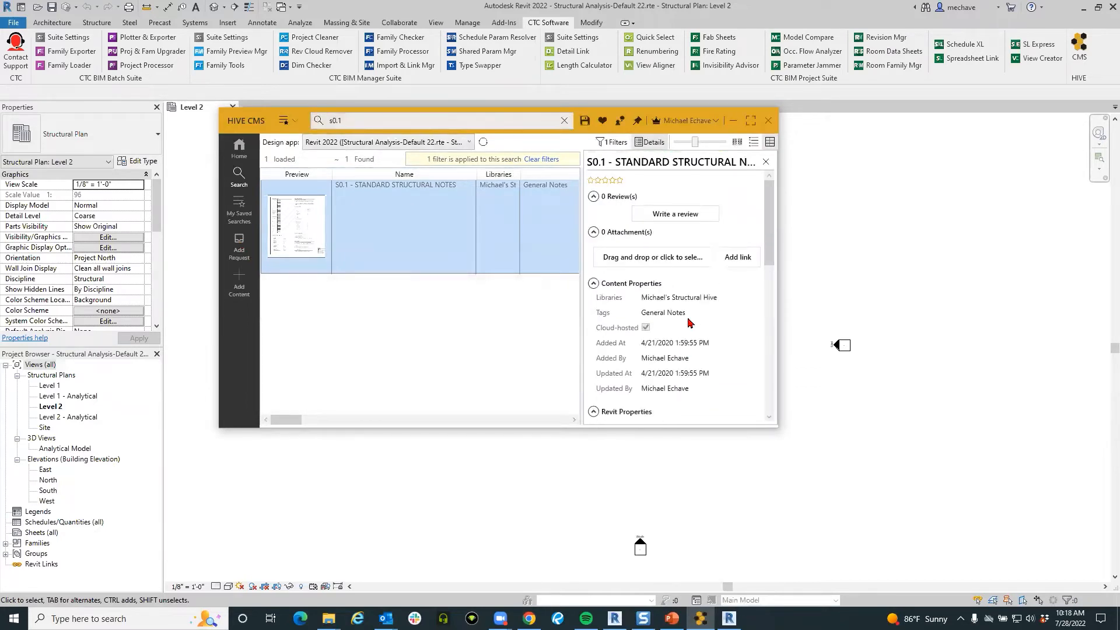
{"action": "scroll", "coordinate": [690, 322], "scroll_direction": "down", "scroll_amount": 6}
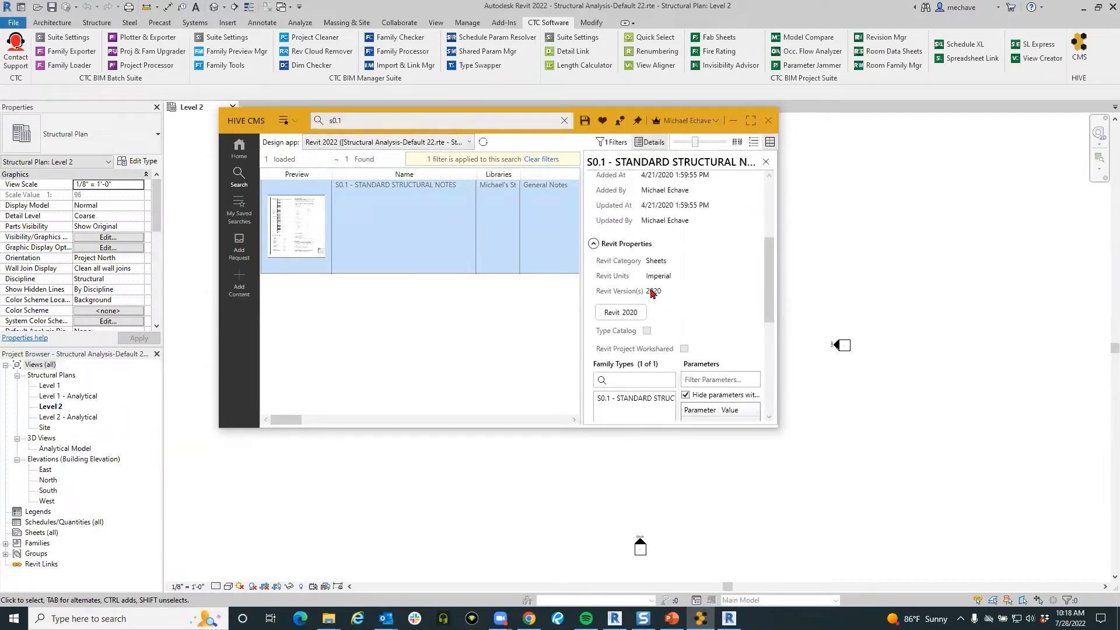
{"action": "scroll", "coordinate": [640, 257], "scroll_direction": "down", "scroll_amount": 4}
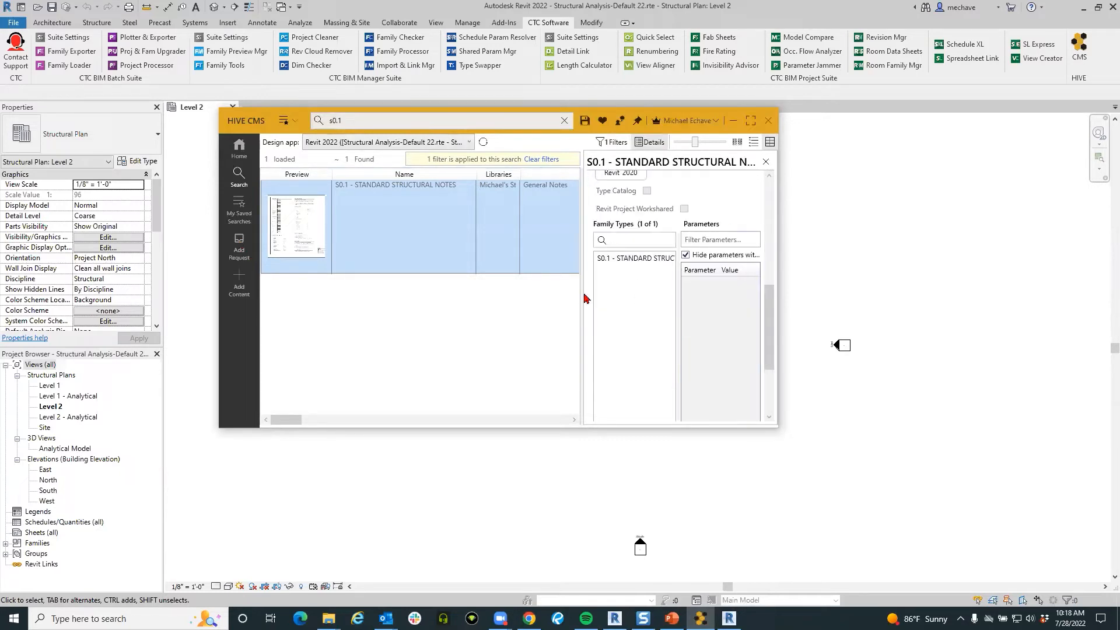
{"action": "scroll", "coordinate": [768, 315], "scroll_direction": "up", "scroll_amount": 3}
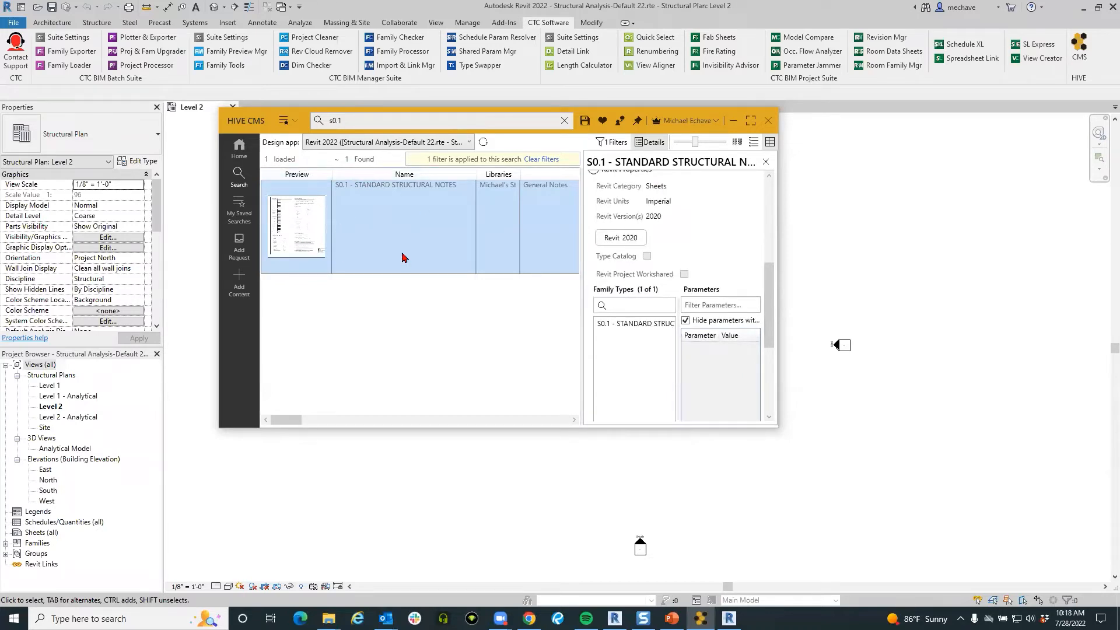
{"action": "right_click", "coordinate": [304, 229]}
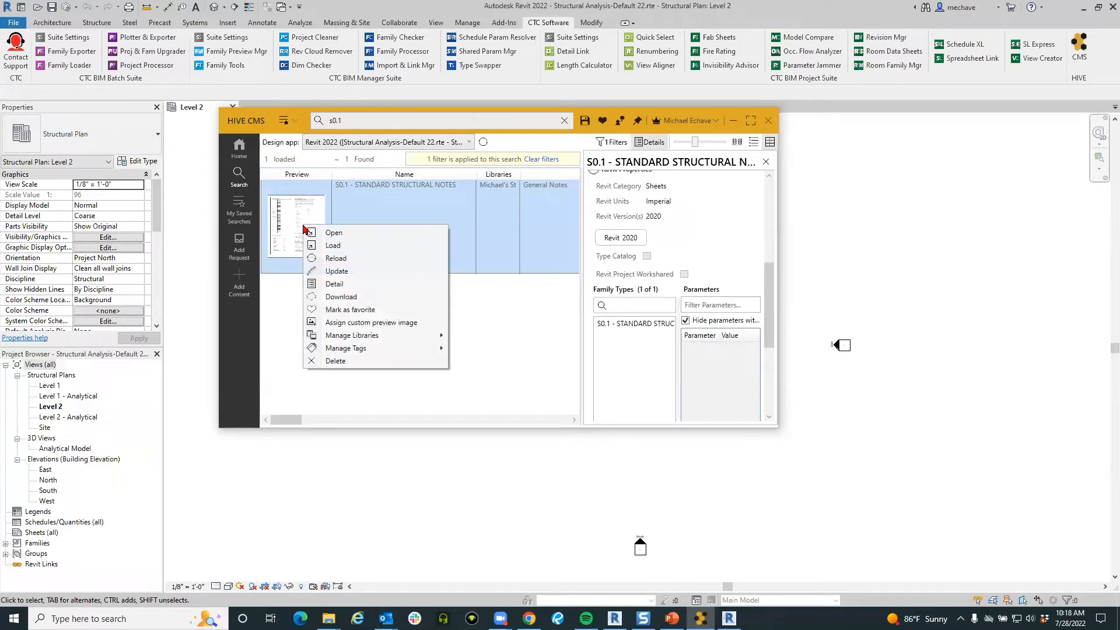
{"action": "left_click", "coordinate": [343, 247]}
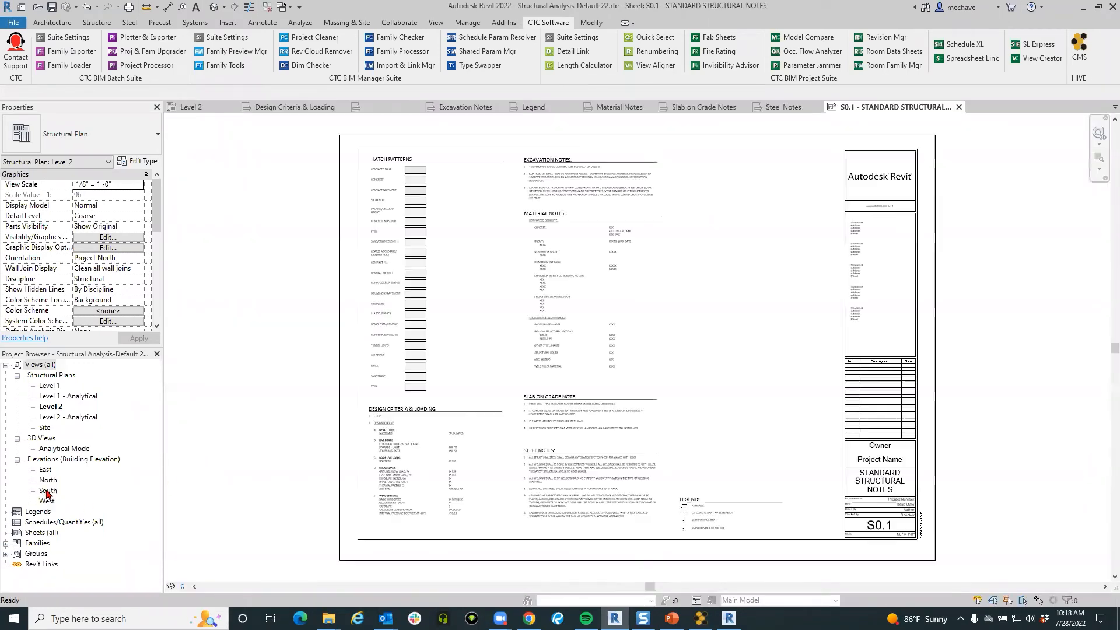
Step: Examine the loaded S0.1 sheet, its general notes drafting views and its title block in the project
{"action": "left_click", "coordinate": [17, 512]}
{"action": "scroll", "coordinate": [35, 507], "scroll_direction": "down", "scroll_amount": 2}
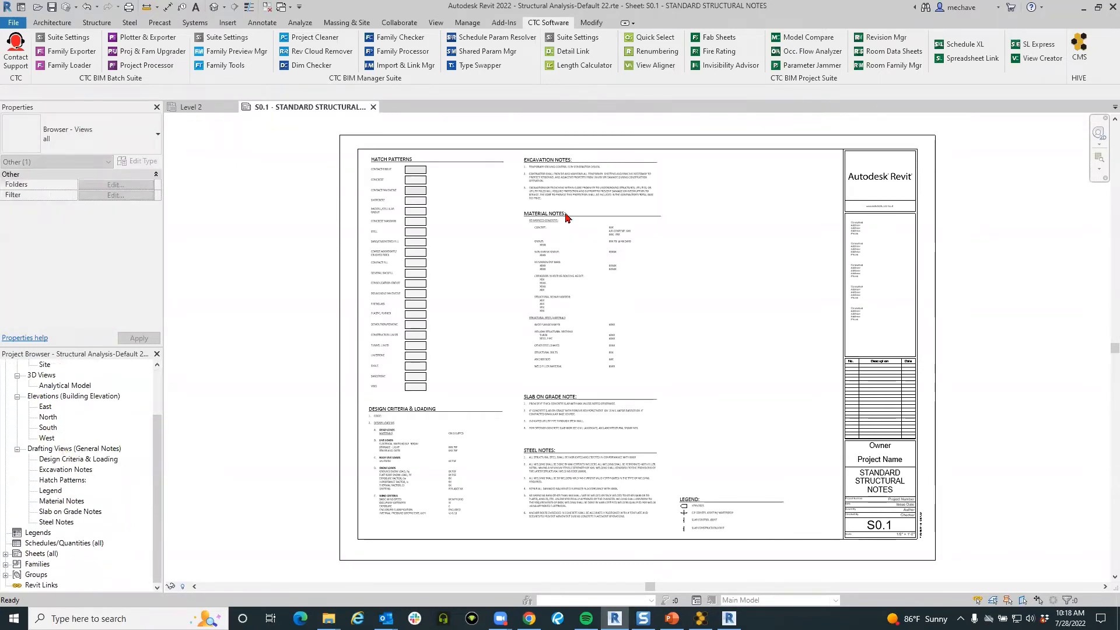
{"action": "left_click", "coordinate": [787, 201]}
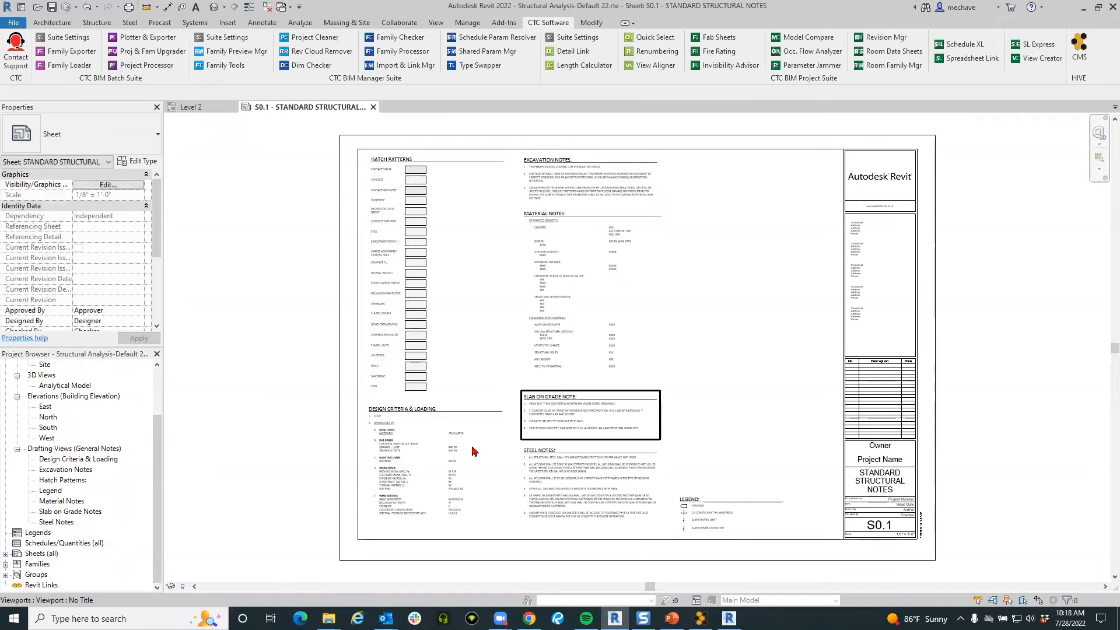
{"action": "middle_click_drag", "start_coordinate": [715, 372], "coordinate": [685, 356]}
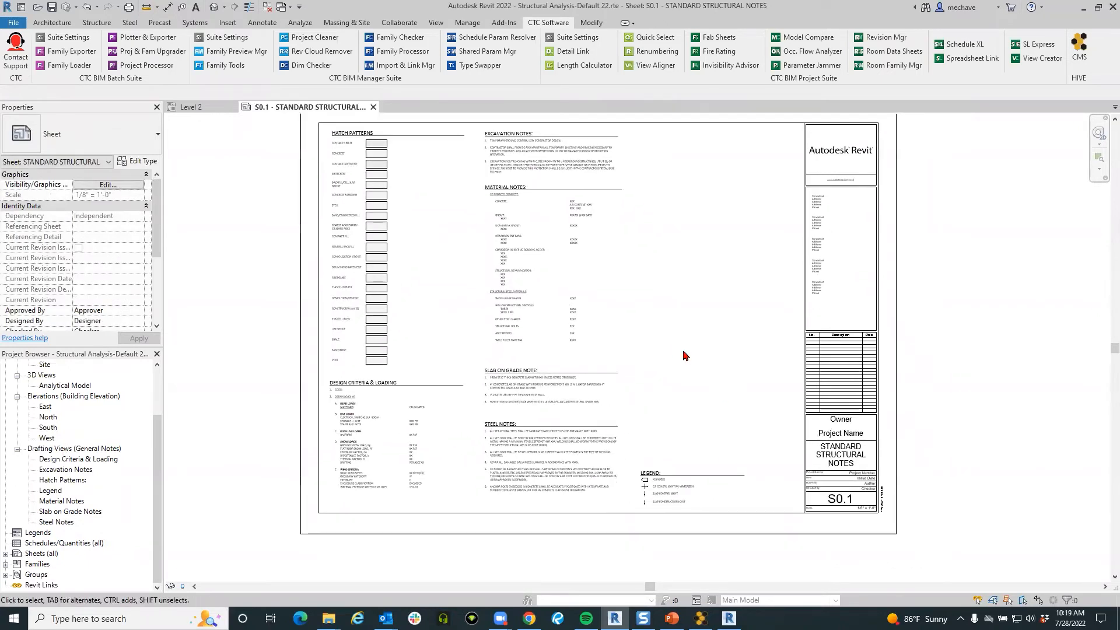
{"action": "left_click", "coordinate": [779, 357]}
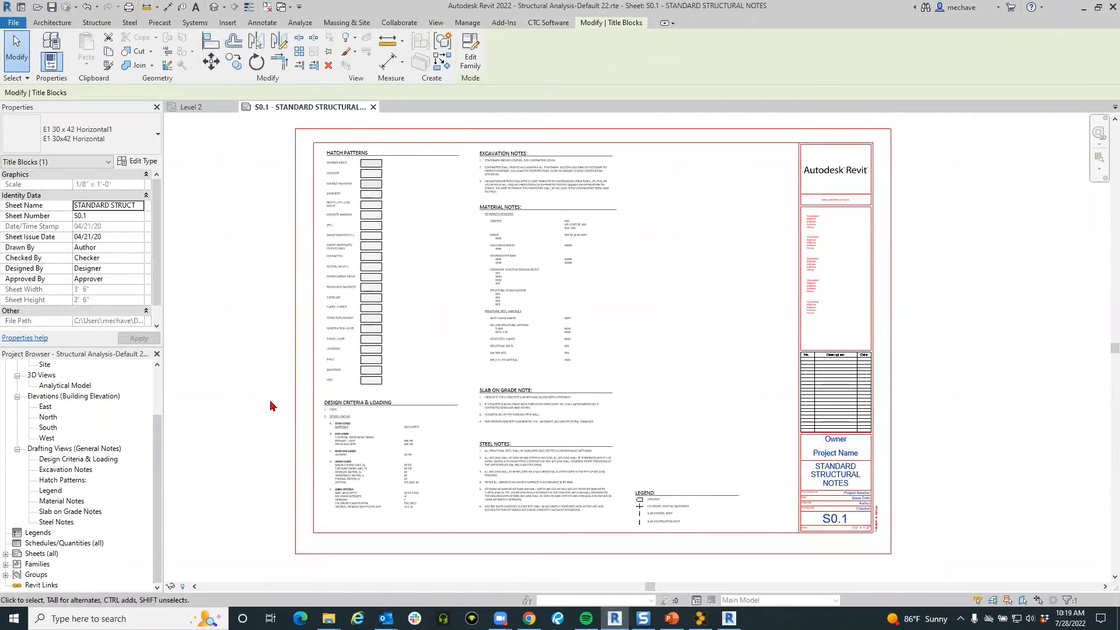
{"action": "mouse_move", "coordinate": [270, 405]}
{"action": "middle_mouse_down"}
{"action": "mouse_move", "coordinate": [266, 429]}
{"action": "mouse_move", "coordinate": [255, 375]}
{"action": "mouse_move", "coordinate": [233, 364]}
{"action": "middle_mouse_up"}
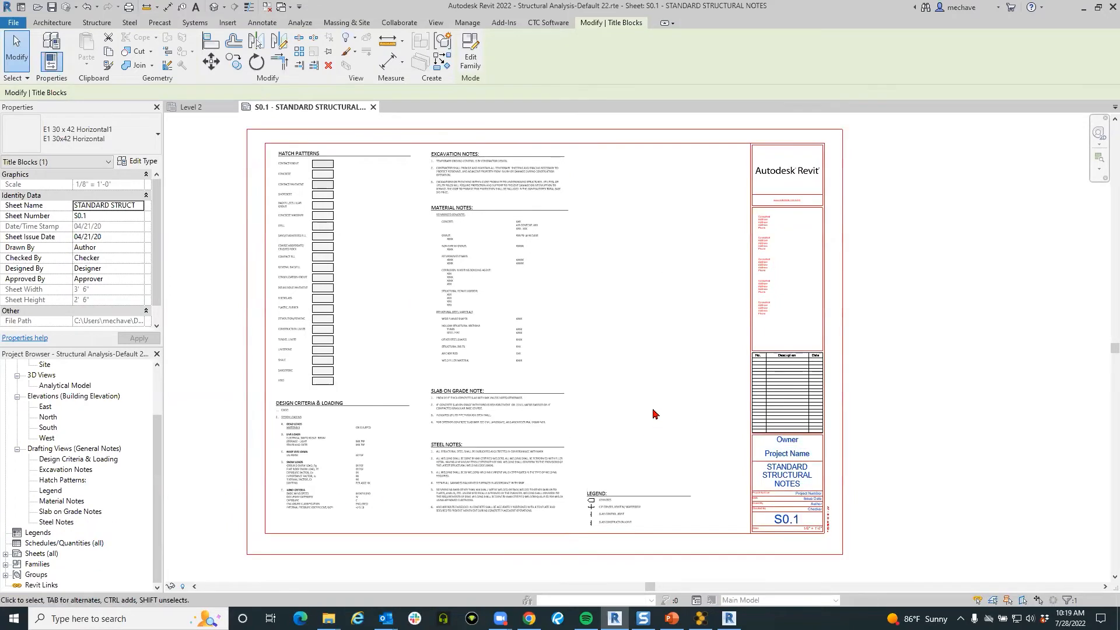
Step: Return to HIVE CMS and replace the s0.1 search with a search for "wall"
{"action": "left_click", "coordinate": [701, 619]}
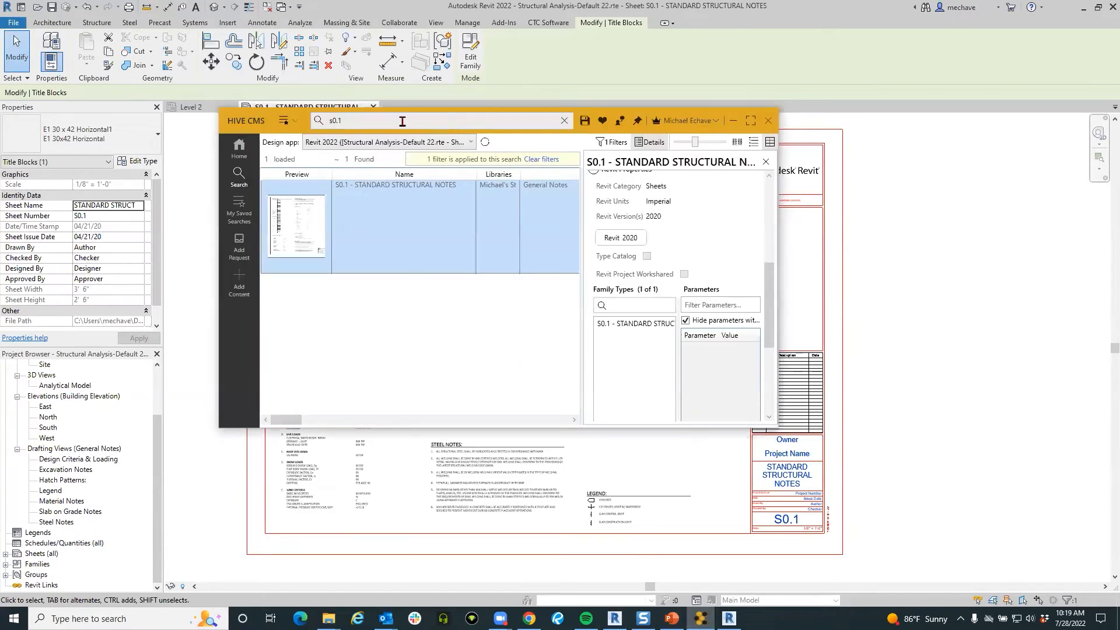
{"action": "left_click", "coordinate": [564, 121]}
{"action": "type", "text": "wall"}
{"action": "key", "text": "Return"}
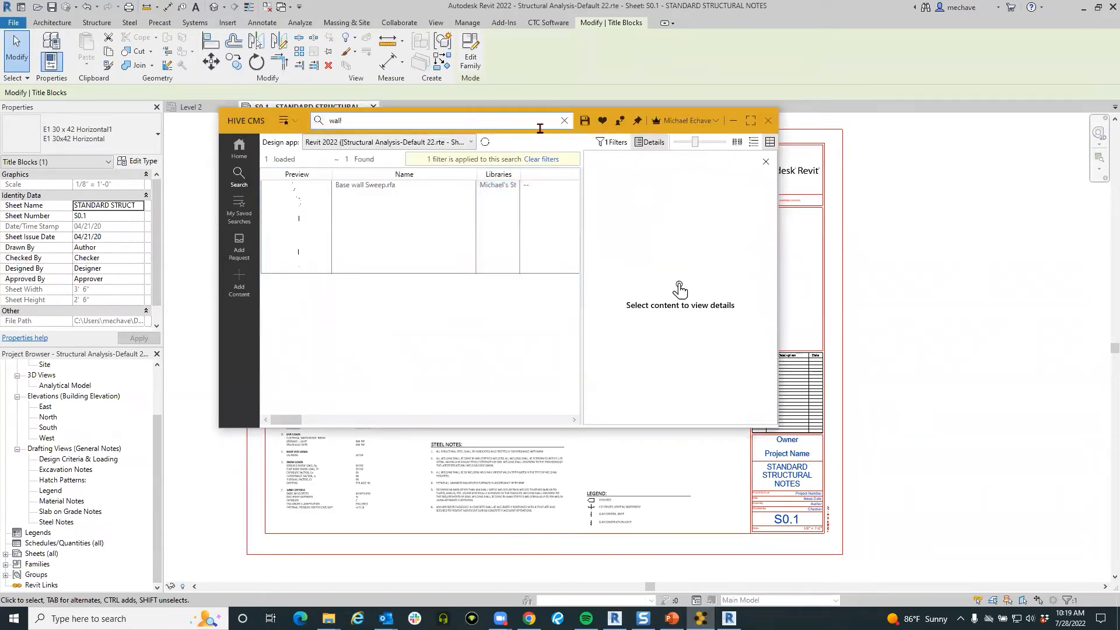
Step: Clear the remaining filters on the wall search and remove the 2022 version filter
{"action": "left_click", "coordinate": [618, 142]}
{"action": "left_click", "coordinate": [746, 188]}
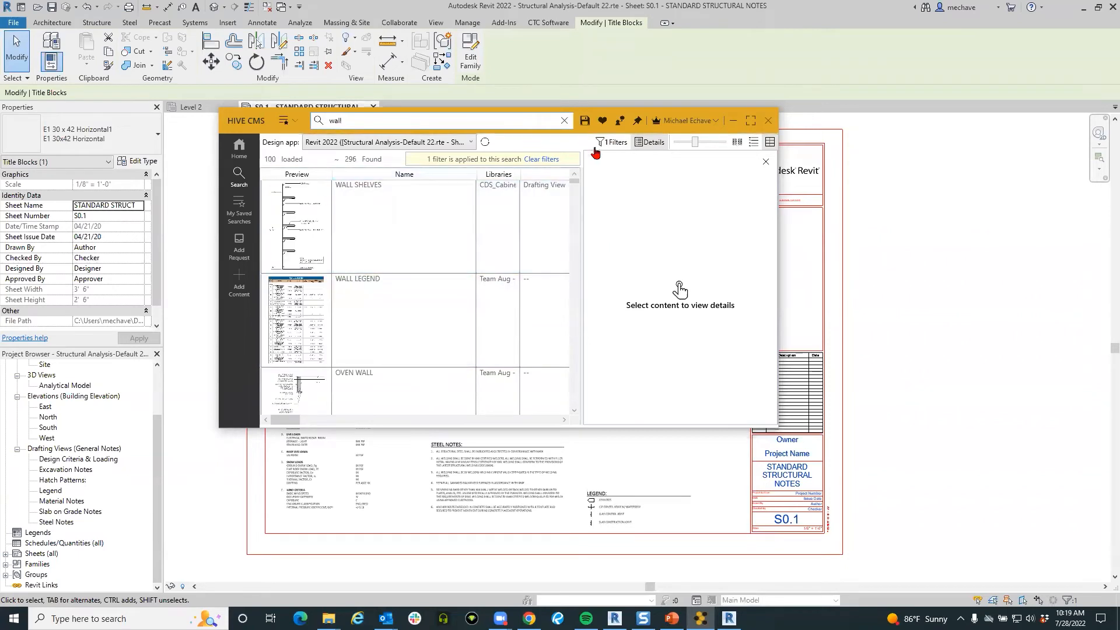
{"action": "left_click", "coordinate": [613, 143]}
{"action": "left_click", "coordinate": [667, 370]}
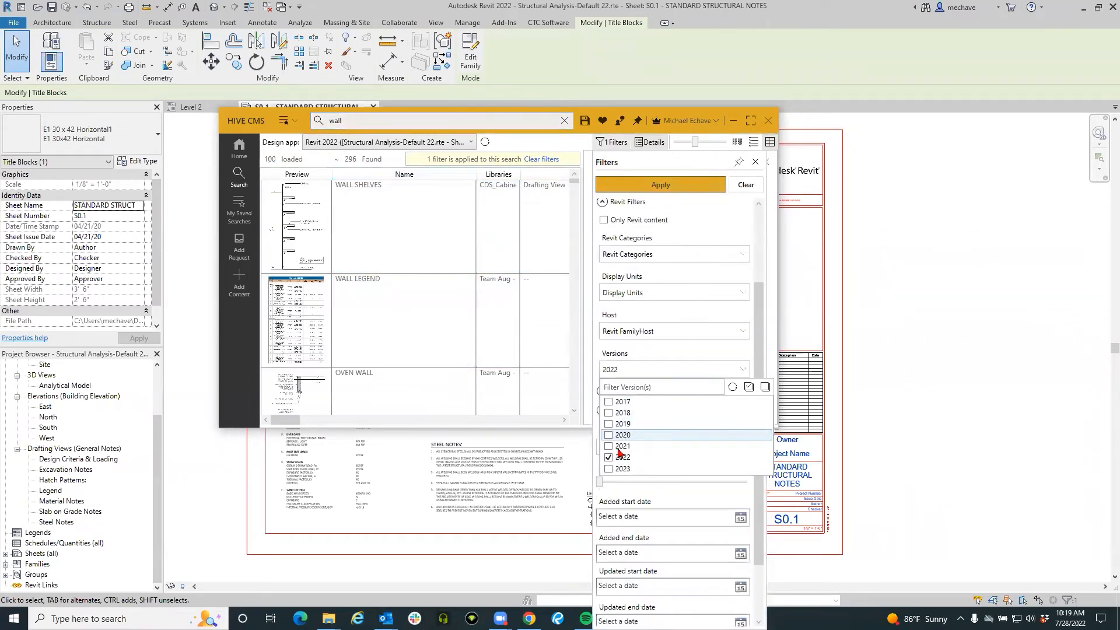
{"action": "left_click", "coordinate": [609, 459]}
{"action": "left_click", "coordinate": [663, 181]}
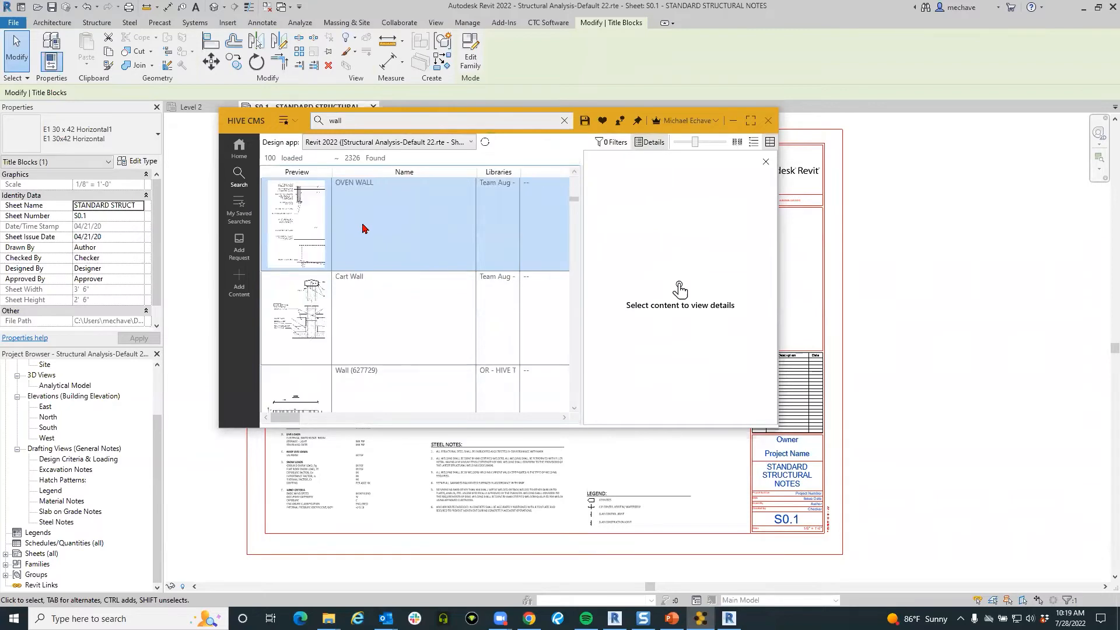
Step: Find the shaft wall content in the wall results and load it into the Revit 2022 project
{"action": "scroll", "coordinate": [362, 228], "scroll_direction": "down", "scroll_amount": 1}
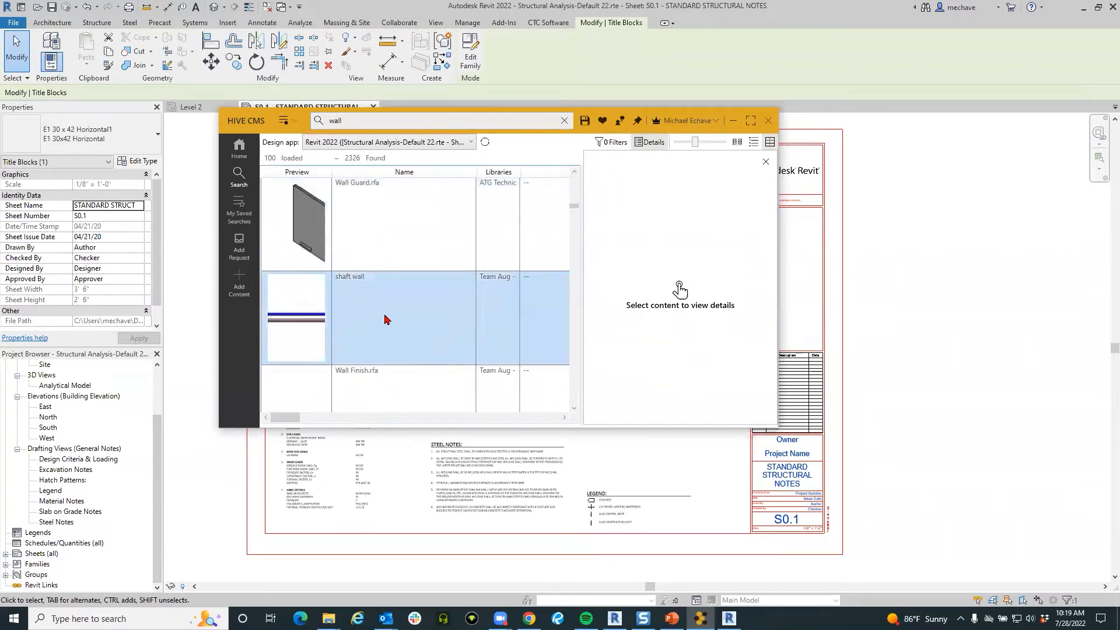
{"action": "left_click", "coordinate": [332, 312]}
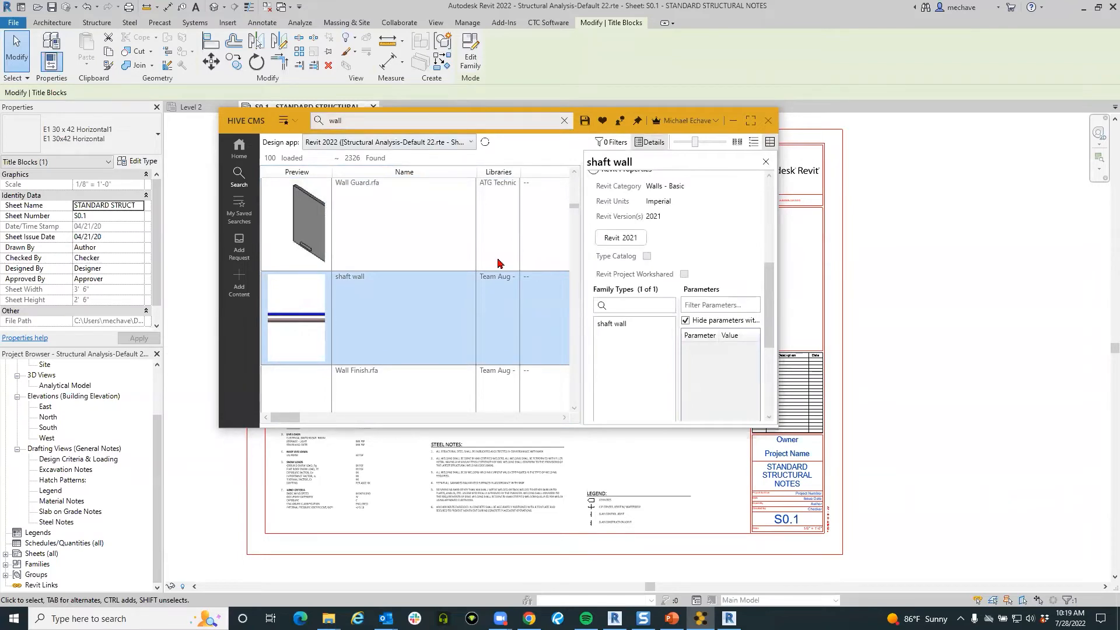
{"action": "right_click", "coordinate": [541, 297]}
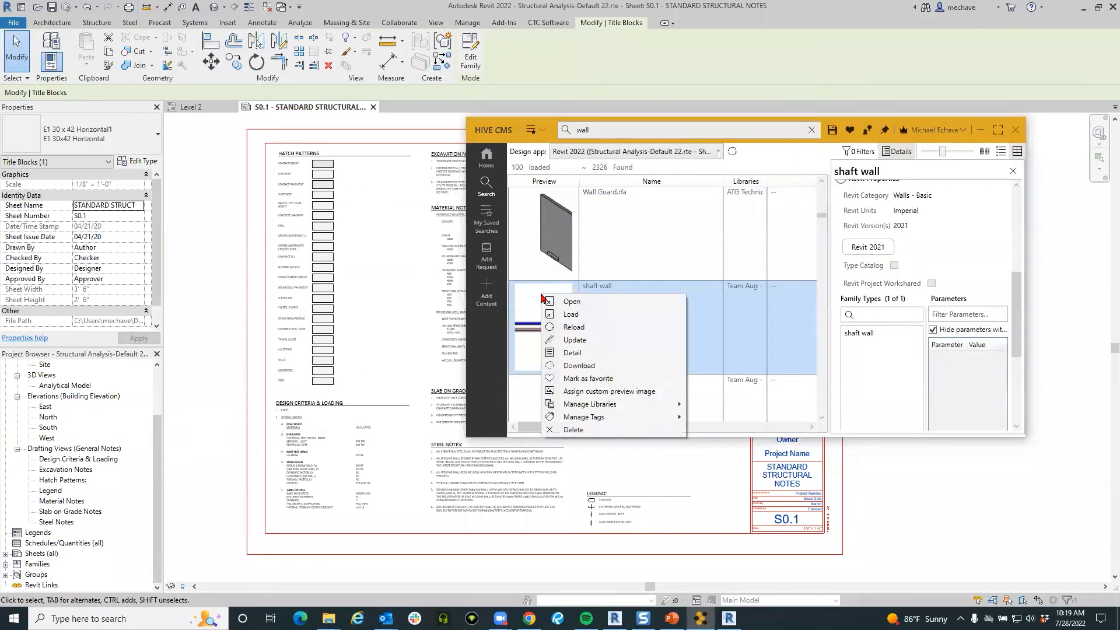
{"action": "left_click", "coordinate": [579, 316]}
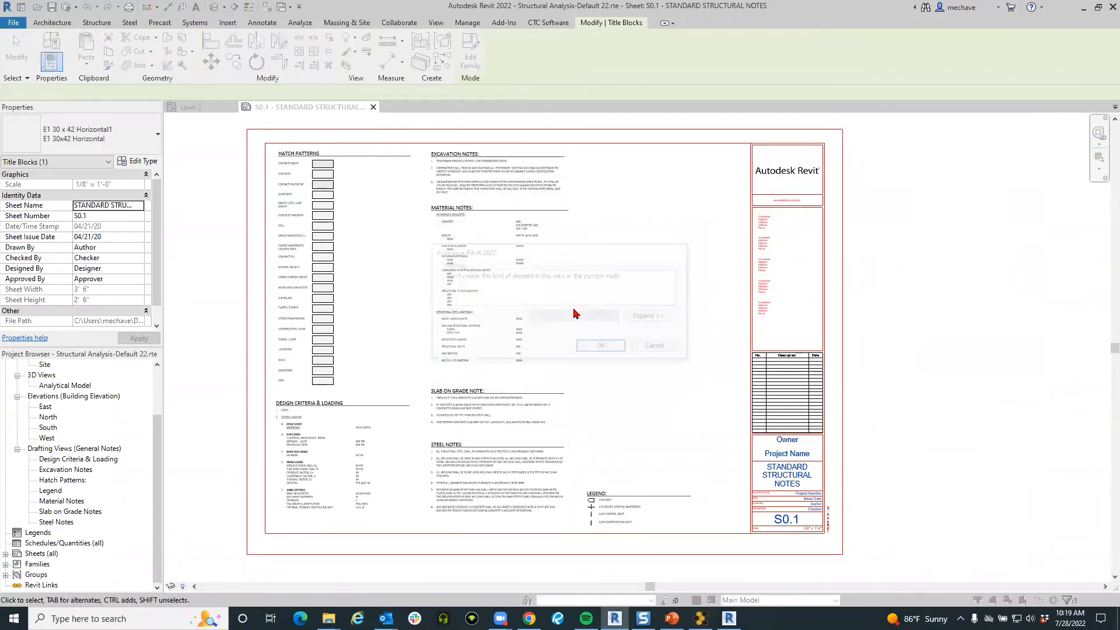
{"action": "left_click", "coordinate": [601, 347]}
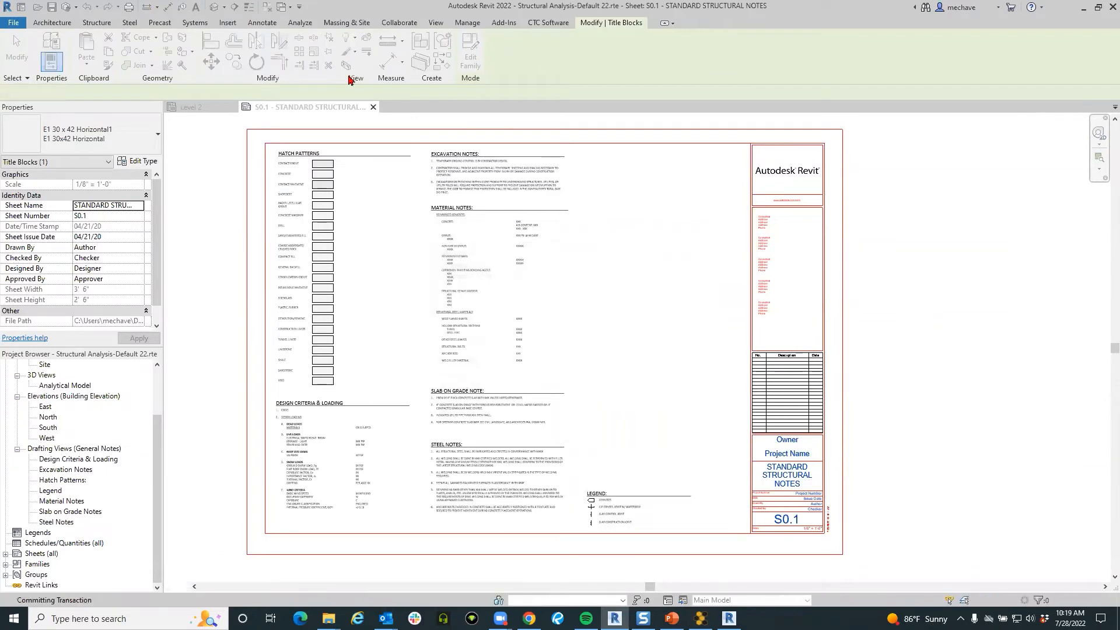
Step: Open the Level 1 structural plan view
{"action": "scroll", "coordinate": [70, 431], "scroll_direction": "up", "scroll_amount": 1}
{"action": "scroll", "coordinate": [70, 430], "scroll_direction": "up", "scroll_amount": 1}
{"action": "double_click", "coordinate": [52, 386]}
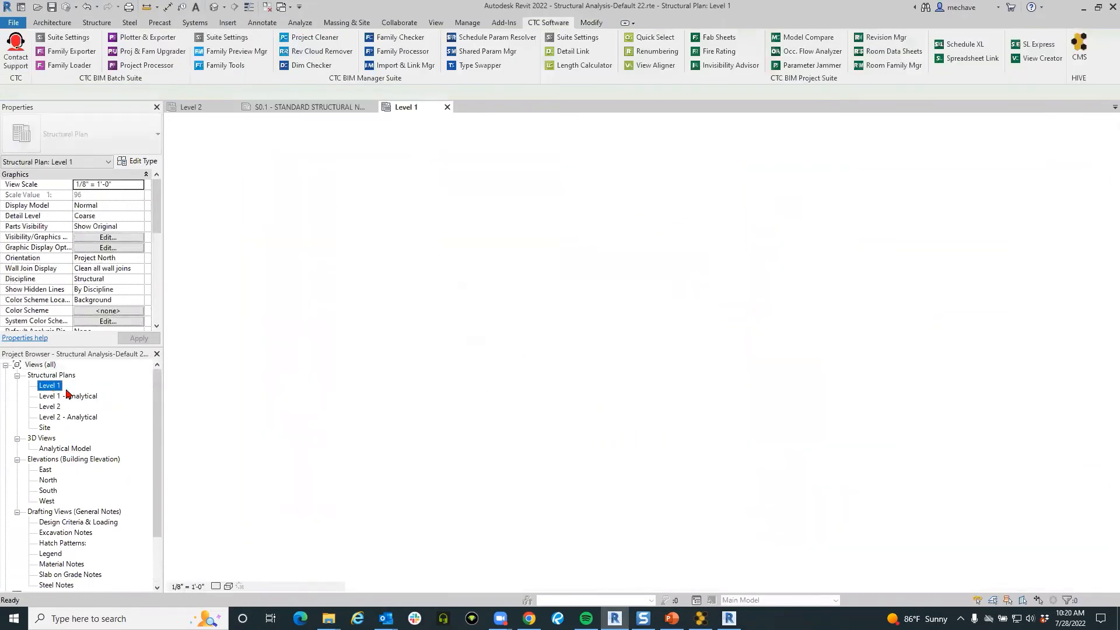
Step: Draw a horizontal structural wall in the Level 1 plan using the loaded shaft wall type
{"action": "left_click", "coordinate": [89, 24]}
{"action": "left_click", "coordinate": [70, 47]}
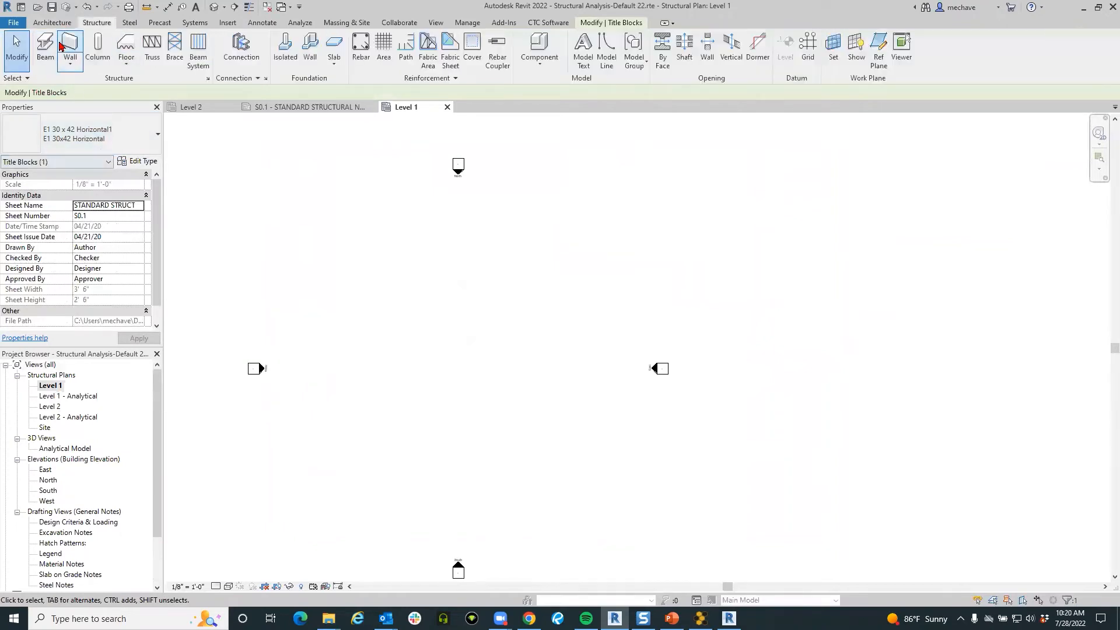
{"action": "left_click", "coordinate": [123, 142]}
{"action": "scroll", "coordinate": [112, 187], "scroll_direction": "down", "scroll_amount": 2}
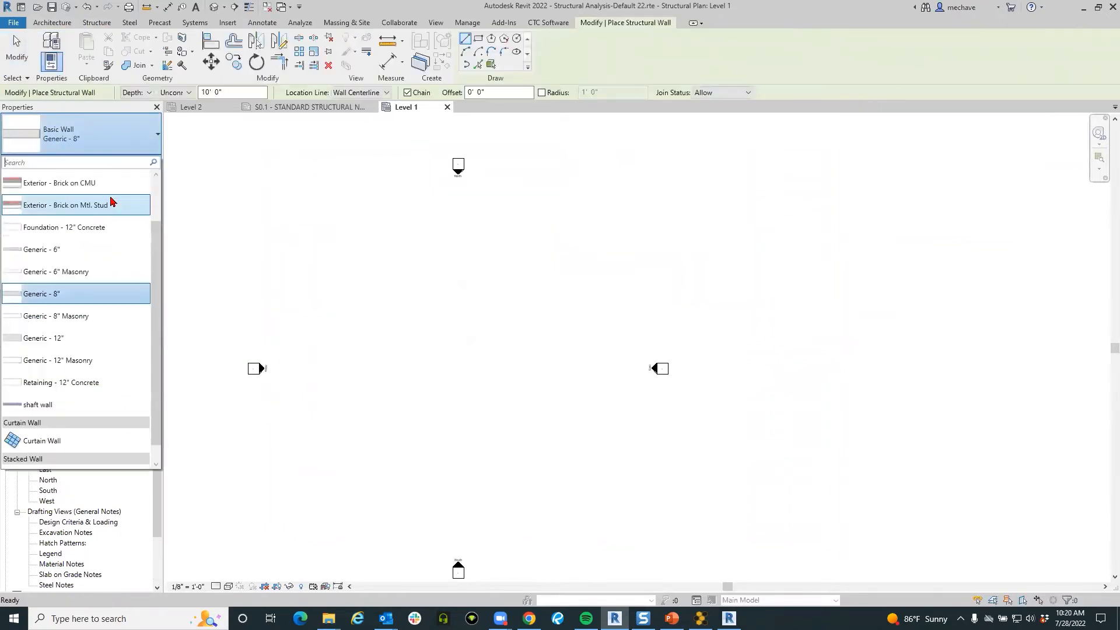
{"action": "left_click", "coordinate": [35, 402]}
{"action": "left_click", "coordinate": [391, 337]}
{"action": "left_click", "coordinate": [555, 336]}
{"action": "key", "text": "Escape"}
{"action": "scroll", "coordinate": [410, 342], "scroll_direction": "up", "scroll_amount": 8}
{"action": "key", "text": "Escape"}
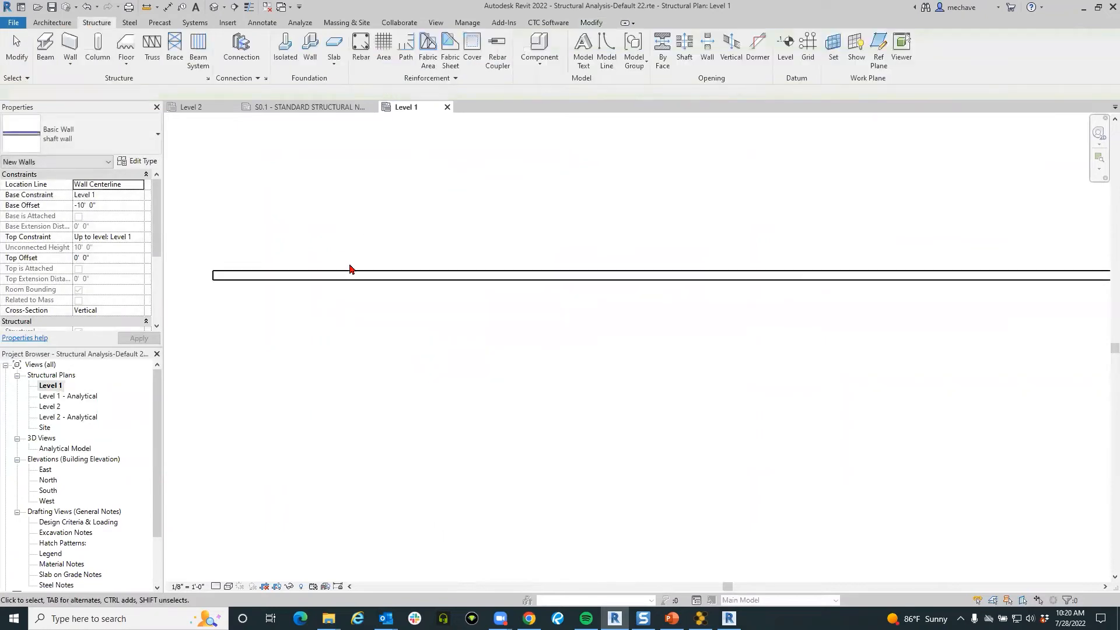
{"action": "left_click_drag", "start_coordinate": [350, 272], "coordinate": [365, 301]}
Step: Return to HIVE CMS and load the Wall Base content from the wall results into the project
{"action": "left_click", "coordinate": [700, 618]}
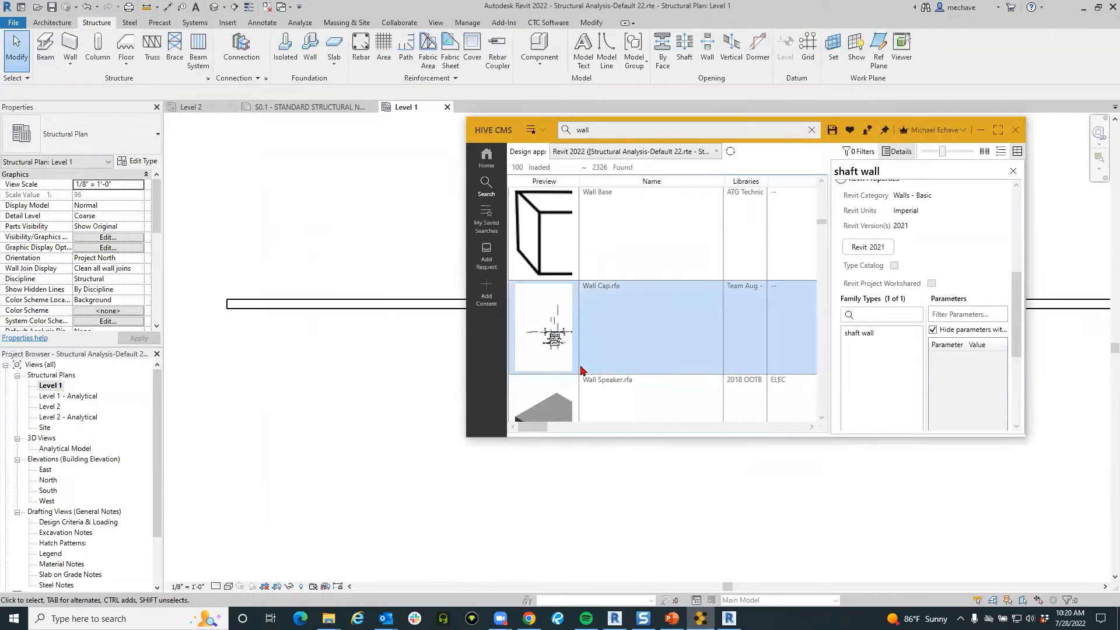
{"action": "left_click", "coordinate": [590, 236]}
{"action": "right_click", "coordinate": [592, 234]}
{"action": "left_click", "coordinate": [621, 254]}
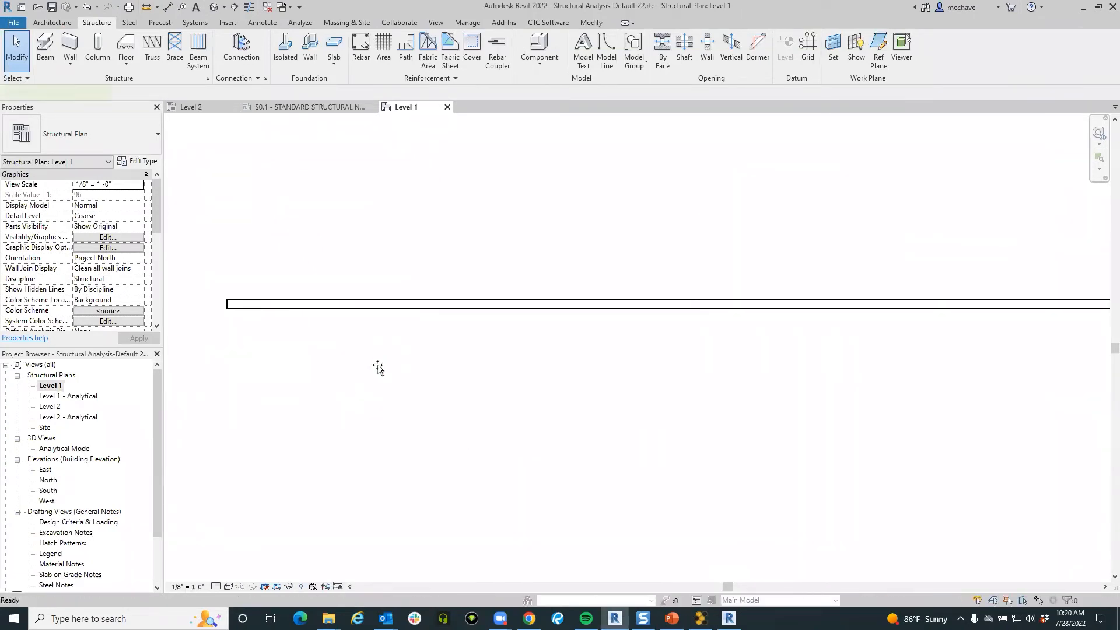
Step: Place the Wall Base detail group below the wall in the Level 1 plan and remove it again
{"action": "left_click", "coordinate": [399, 387]}
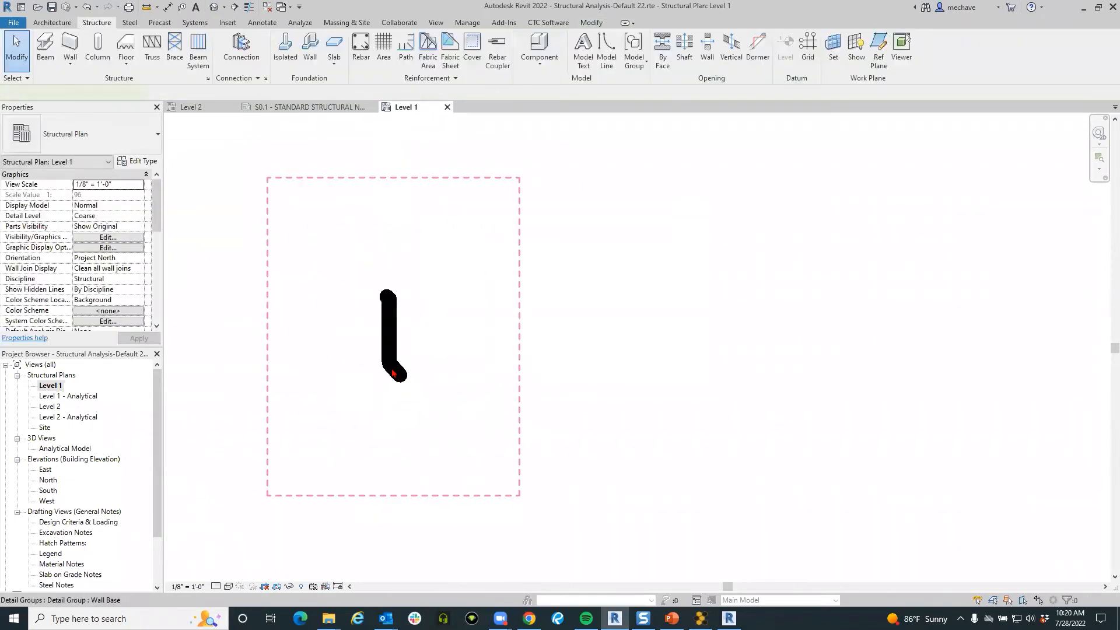
{"action": "left_click", "coordinate": [386, 377]}
{"action": "scroll", "coordinate": [391, 373], "scroll_direction": "down", "scroll_amount": 4}
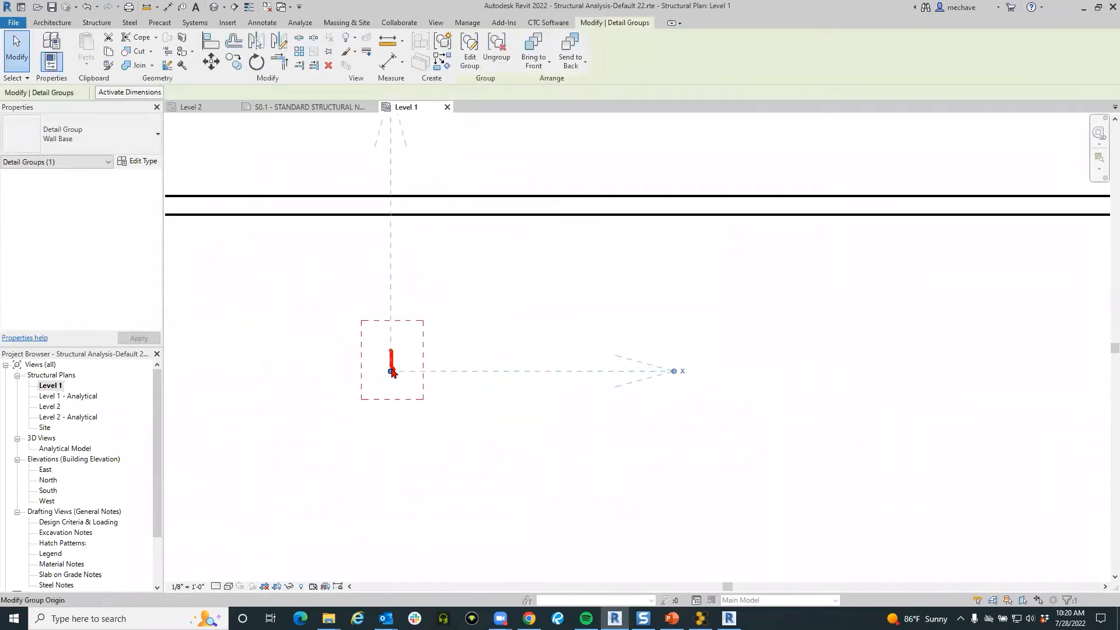
{"action": "key", "text": "Escape"}
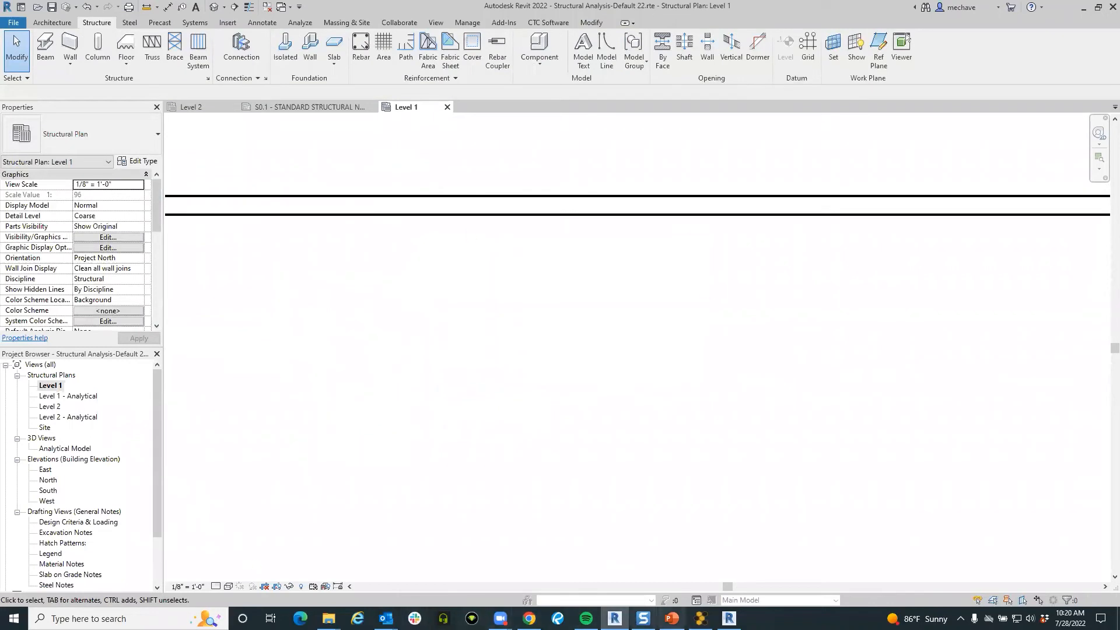
Step: Switch back to HIVE CMS, find exterior bearing wall 2 in the wall results and load it into the Revit 2022 project
{"action": "left_click", "coordinate": [700, 619]}
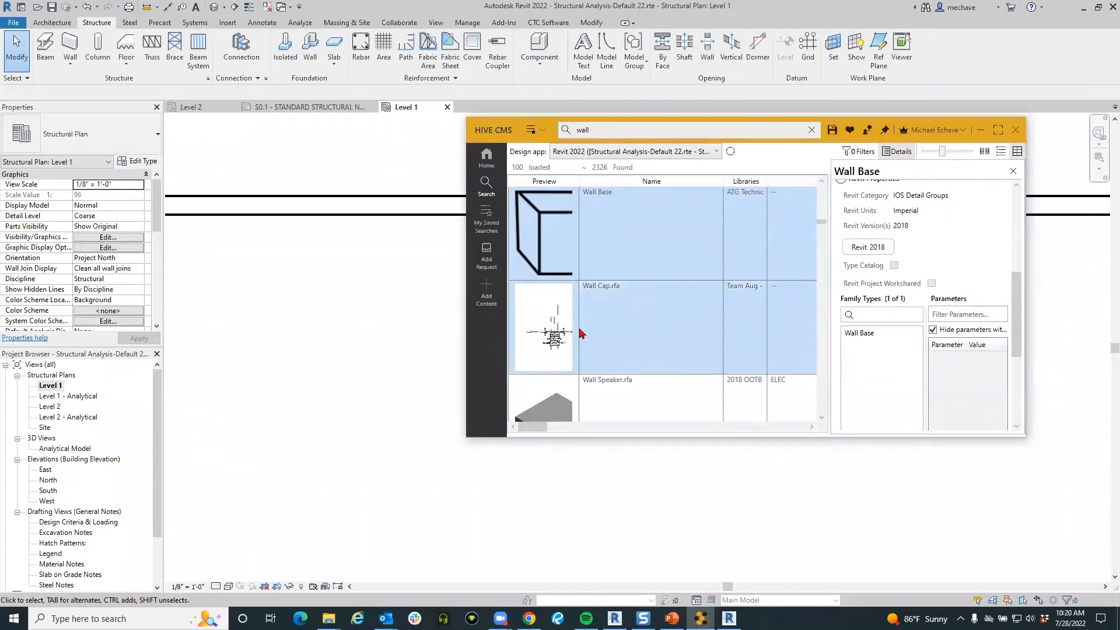
{"action": "scroll", "coordinate": [583, 333], "scroll_direction": "down", "scroll_amount": 3}
{"action": "scroll", "coordinate": [583, 333], "scroll_direction": "down", "scroll_amount": 3}
{"action": "scroll", "coordinate": [582, 334], "scroll_direction": "down", "scroll_amount": 6}
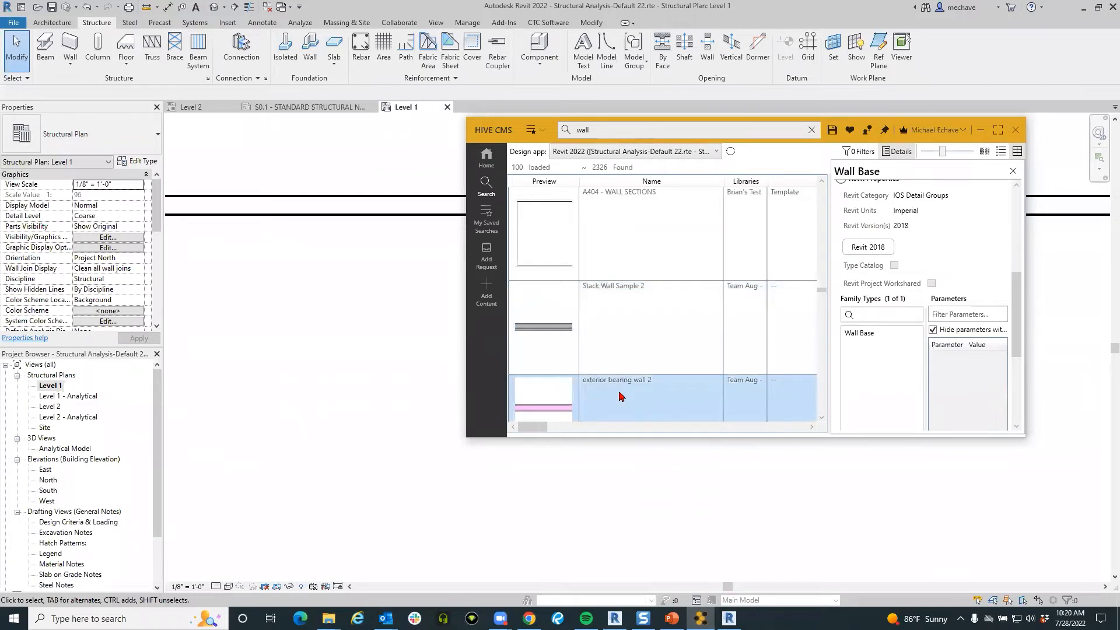
{"action": "left_click", "coordinate": [619, 397]}
{"action": "right_click", "coordinate": [601, 331]}
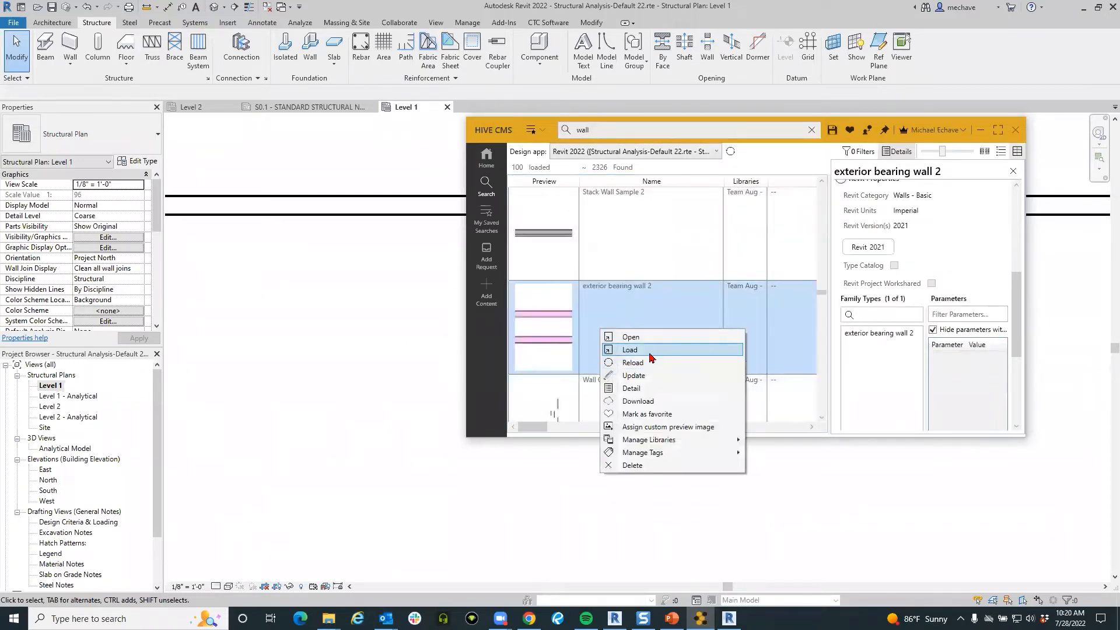
{"action": "left_click", "coordinate": [653, 356]}
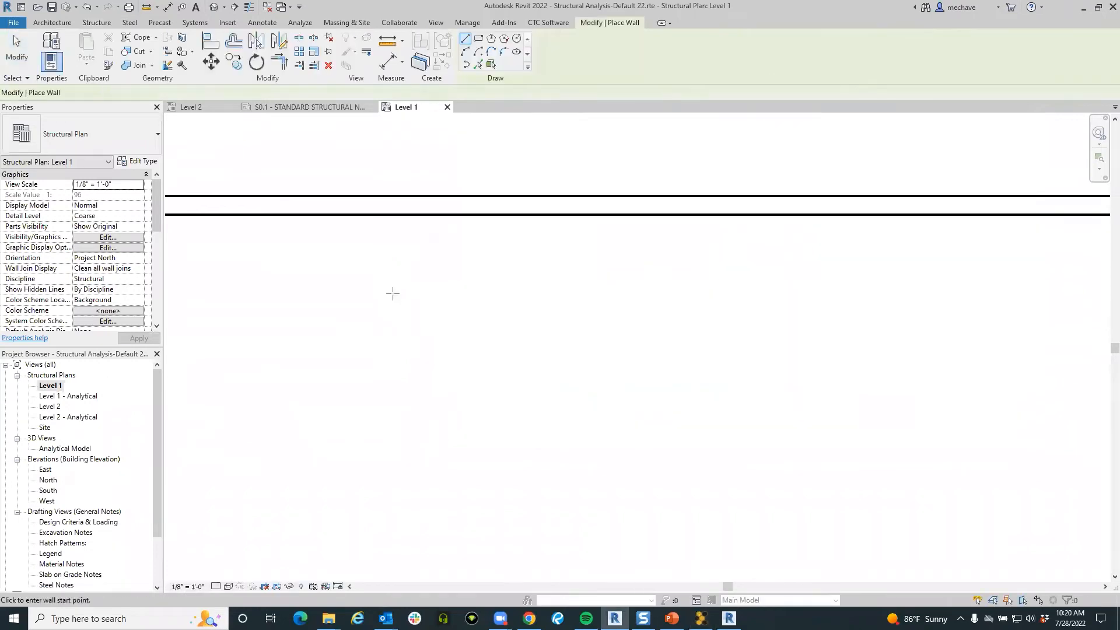
Step: Try to draw a wall of the exterior bearing wall 2 type below the existing wall in the Level 1 plan
{"action": "left_click", "coordinate": [392, 293]}
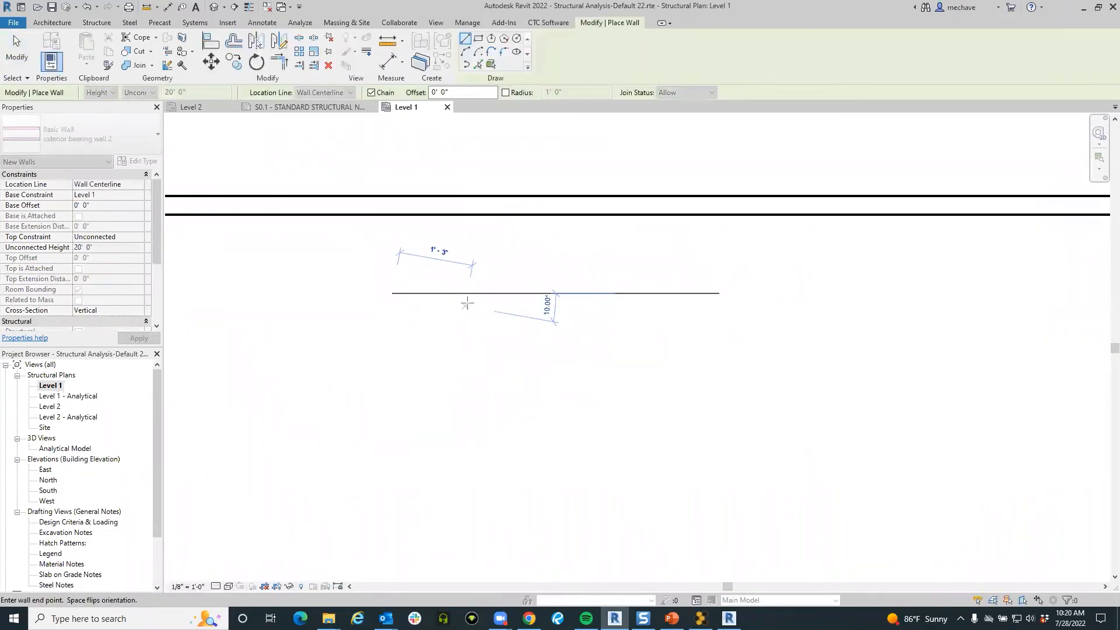
{"action": "key", "text": "Escape"}
{"action": "key", "text": "Escape"}
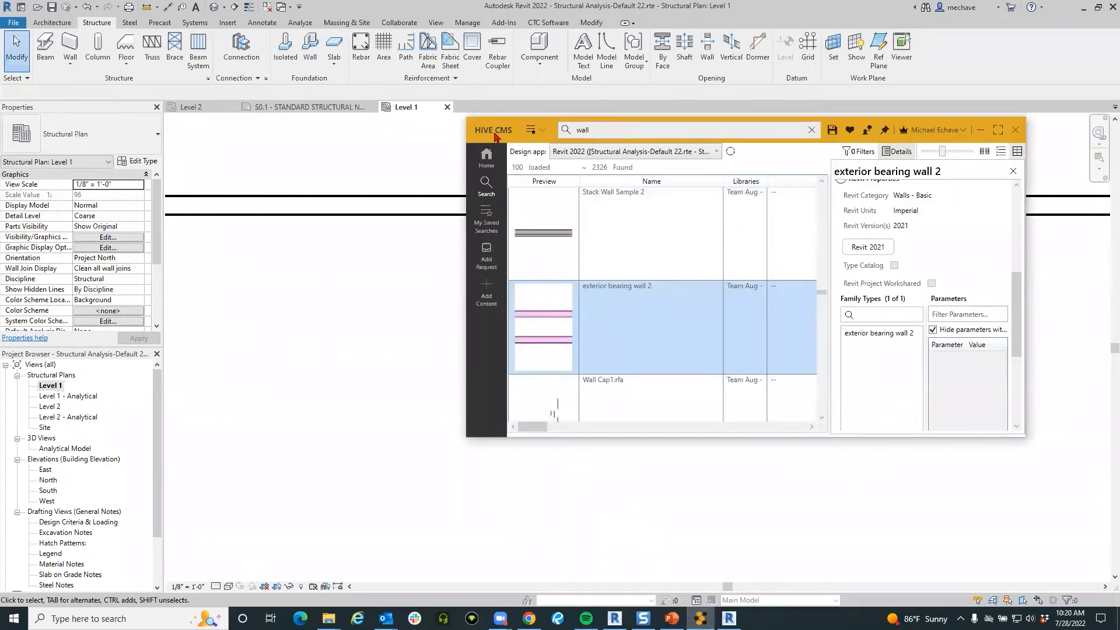
Step: Switch to the HIVE CMS window, enlarge it and reposition it over the Level 1 plan view
{"action": "left_click_drag", "start_coordinate": [494, 134], "coordinate": [272, 167]}
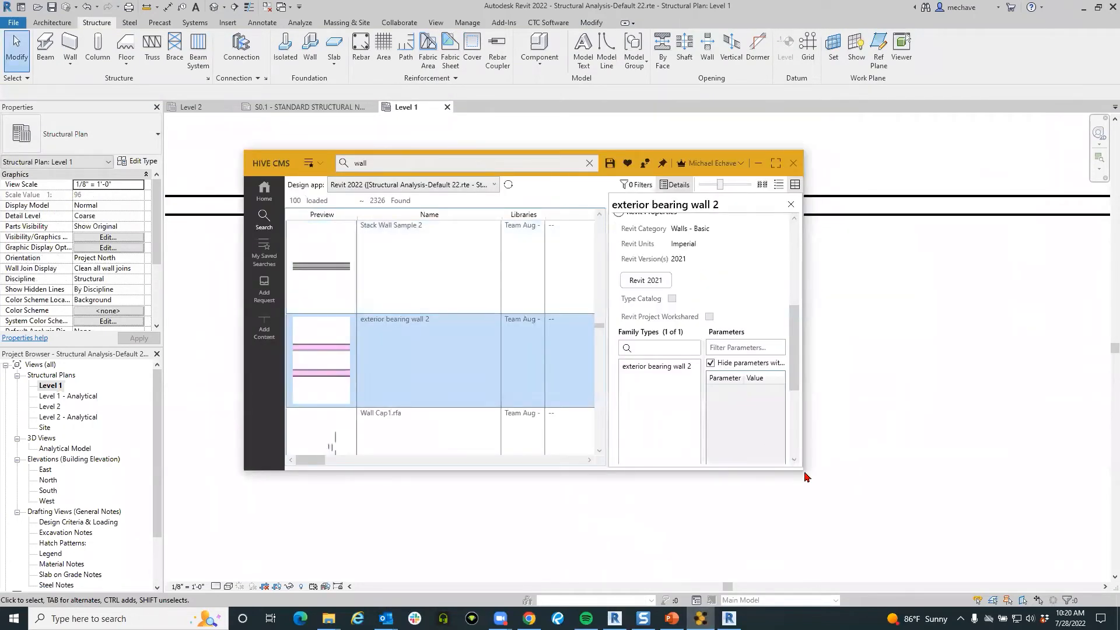
{"action": "left_click_drag", "start_coordinate": [802, 471], "coordinate": [970, 547]}
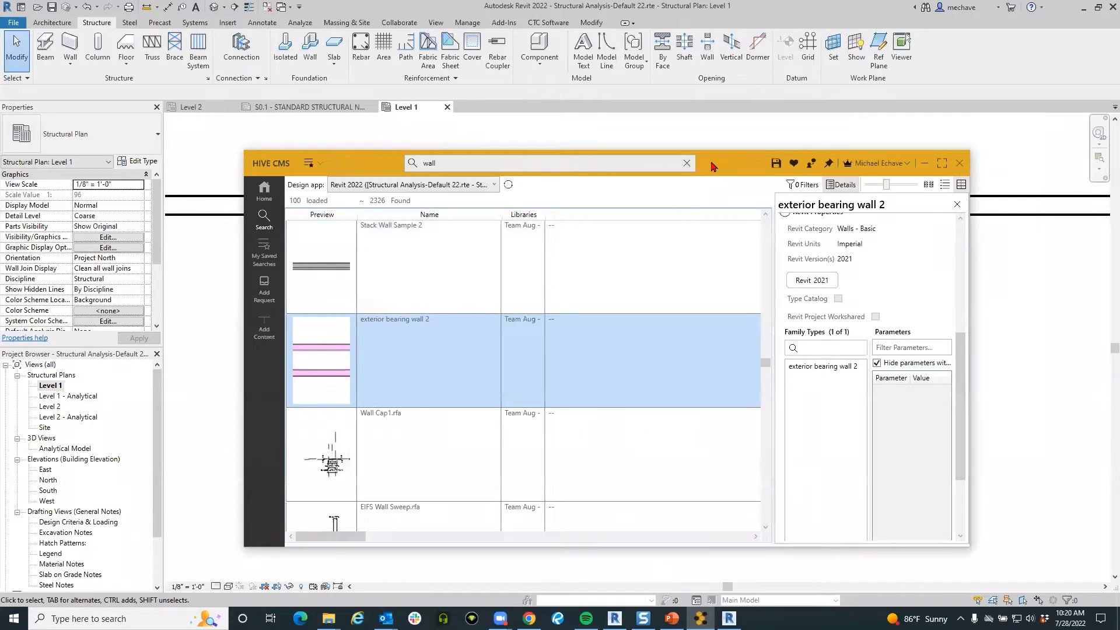
{"action": "left_click_drag", "start_coordinate": [720, 168], "coordinate": [628, 145]}
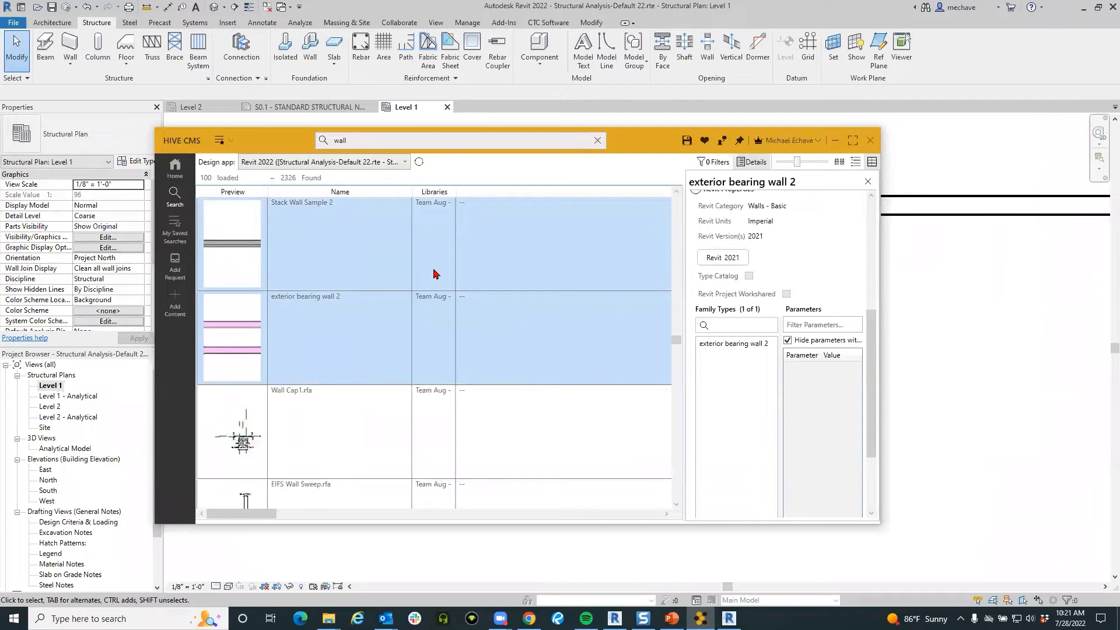
Step: View the HIVE CMS home page and rerun the content search for "wall"
{"action": "left_click", "coordinate": [176, 166]}
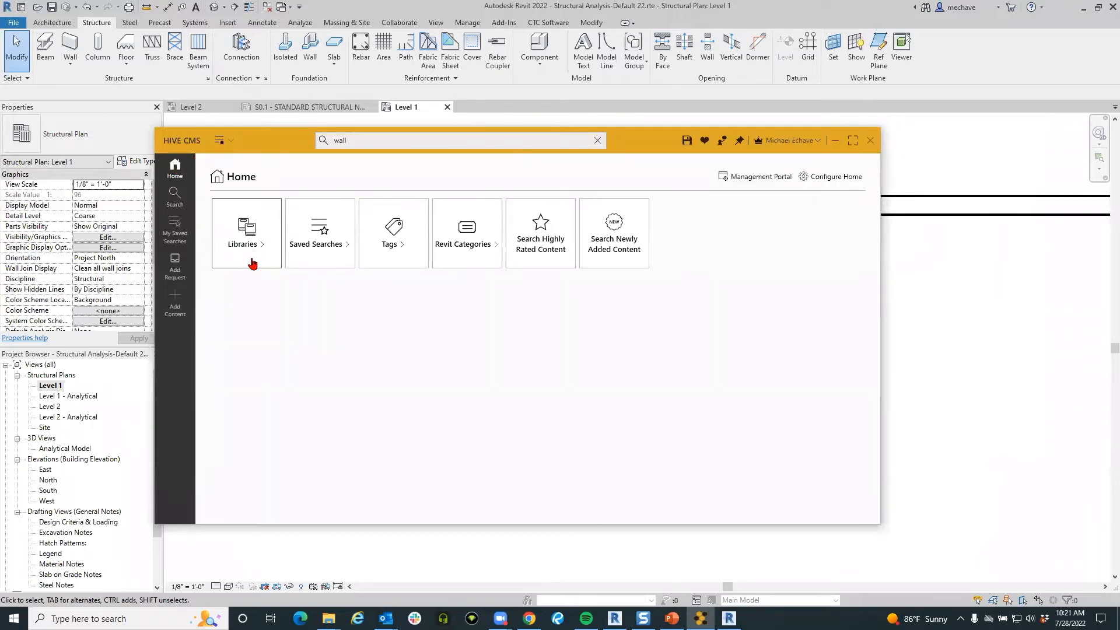
{"action": "left_click", "coordinate": [499, 137]}
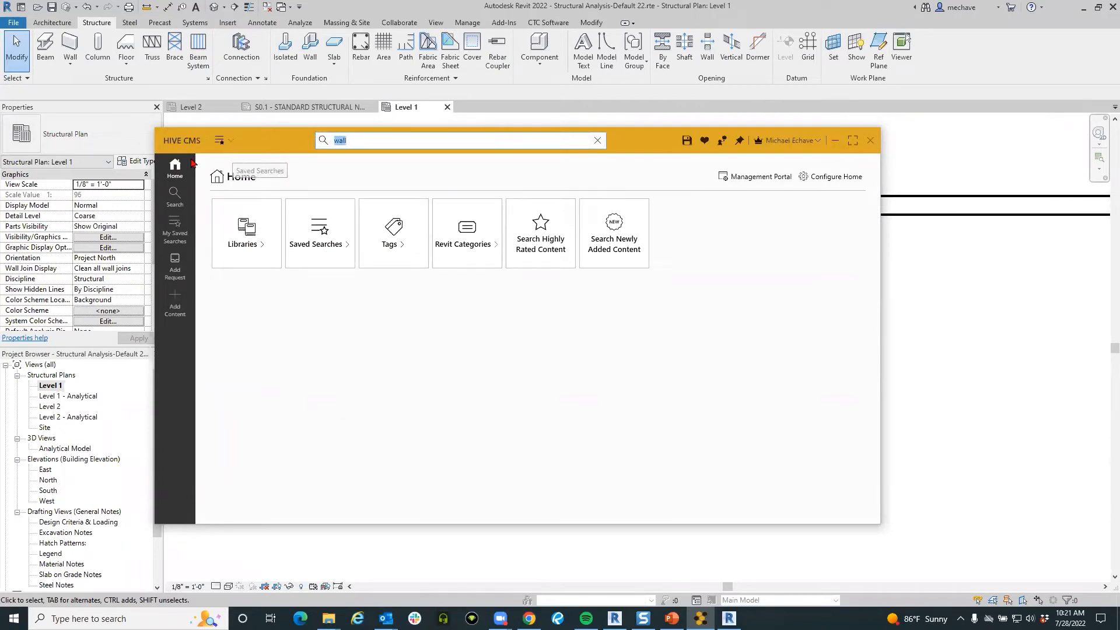
{"action": "left_click", "coordinate": [482, 148]}
{"action": "key", "text": "Return"}
Step: Examine the Revit, AutoCAD and advanced search filters, including the expanded AutoCAD options, and close the filters without applying any
{"action": "left_click", "coordinate": [713, 162]}
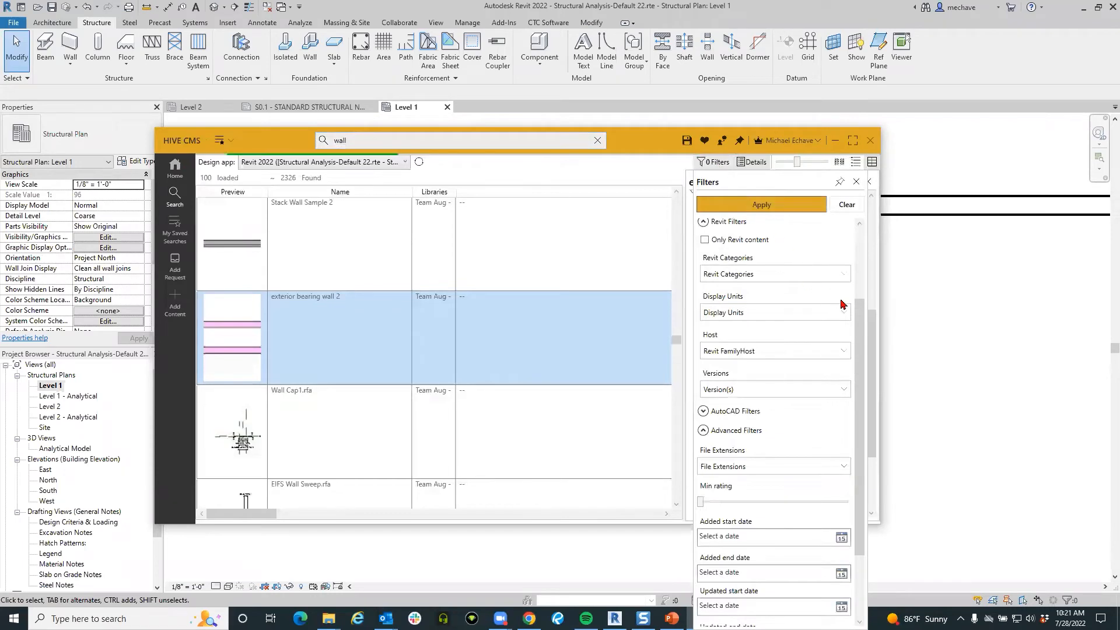
{"action": "left_click_drag", "start_coordinate": [861, 311], "coordinate": [863, 283]}
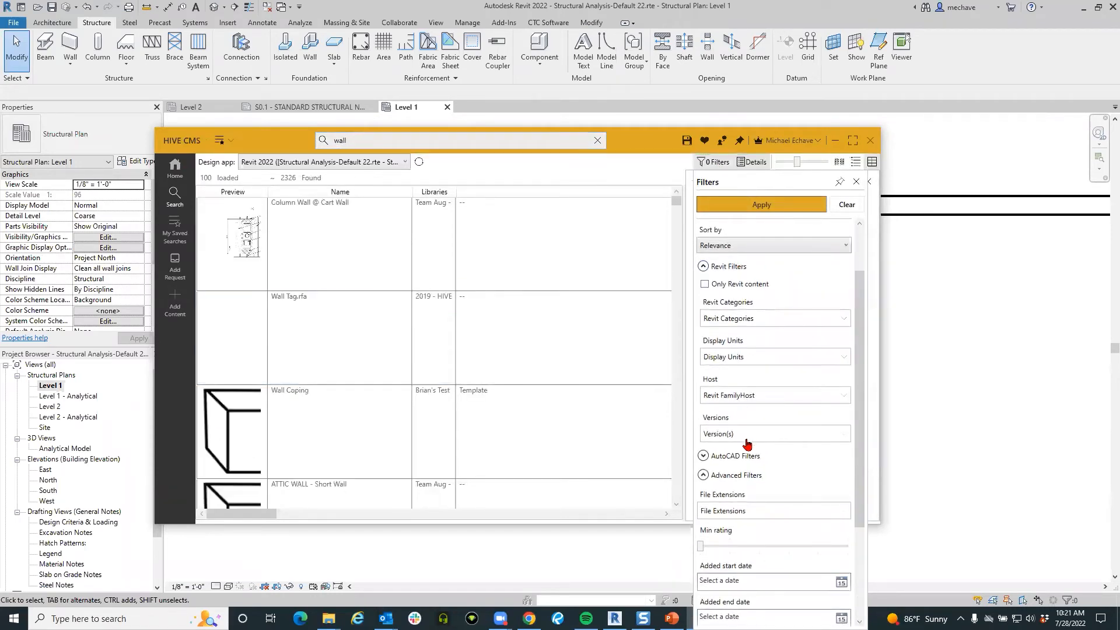
{"action": "left_click", "coordinate": [704, 456]}
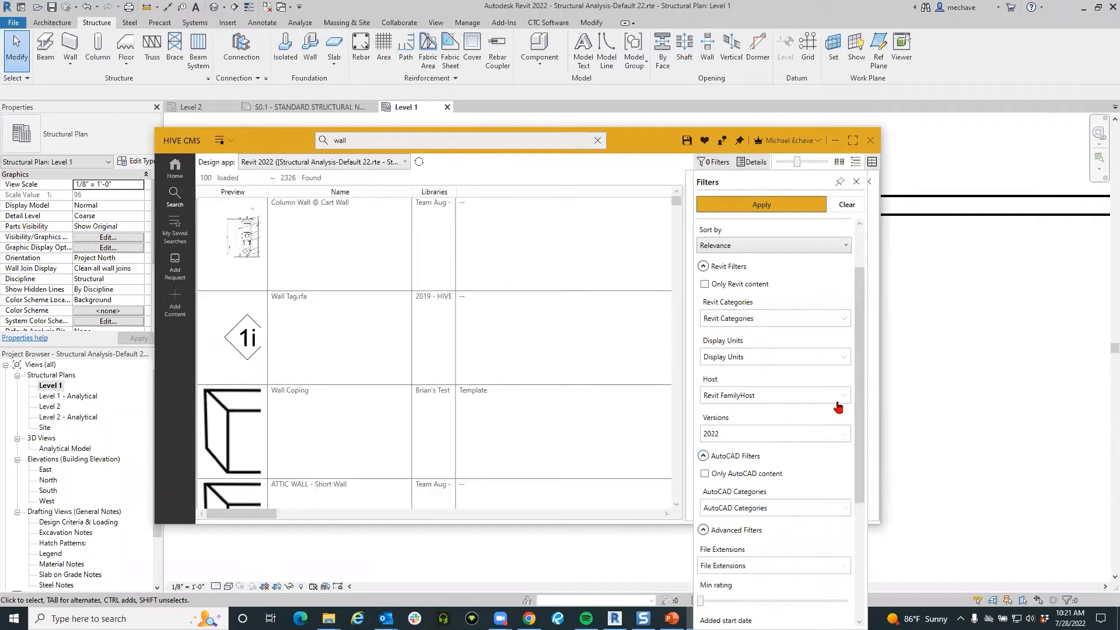
{"action": "left_click_drag", "start_coordinate": [860, 381], "coordinate": [859, 430]}
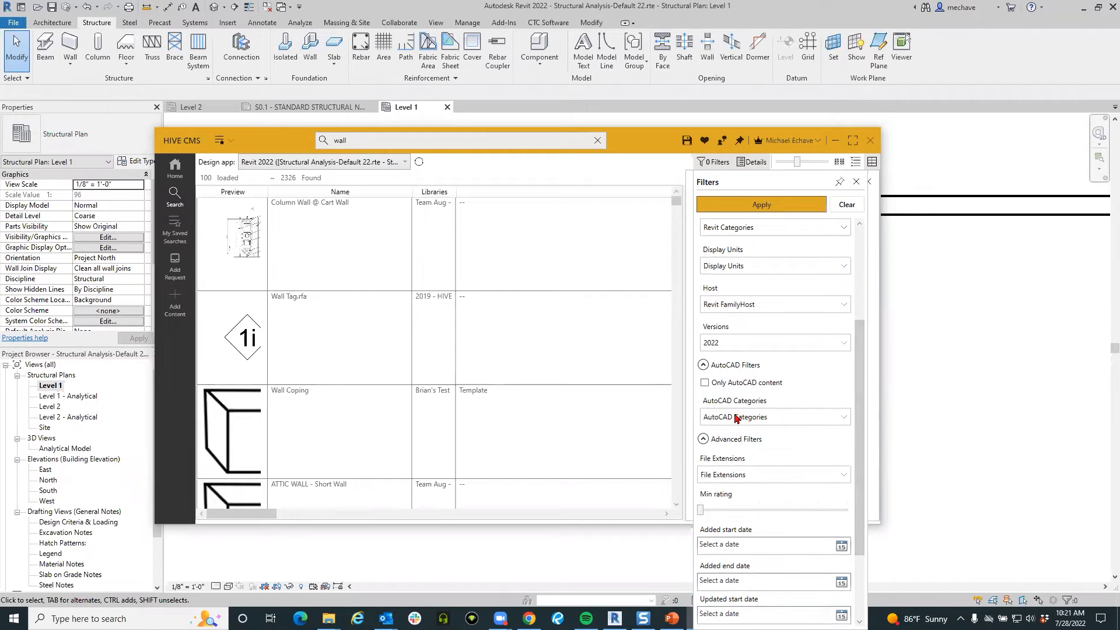
{"action": "scroll", "coordinate": [735, 417], "scroll_direction": "up", "scroll_amount": 1}
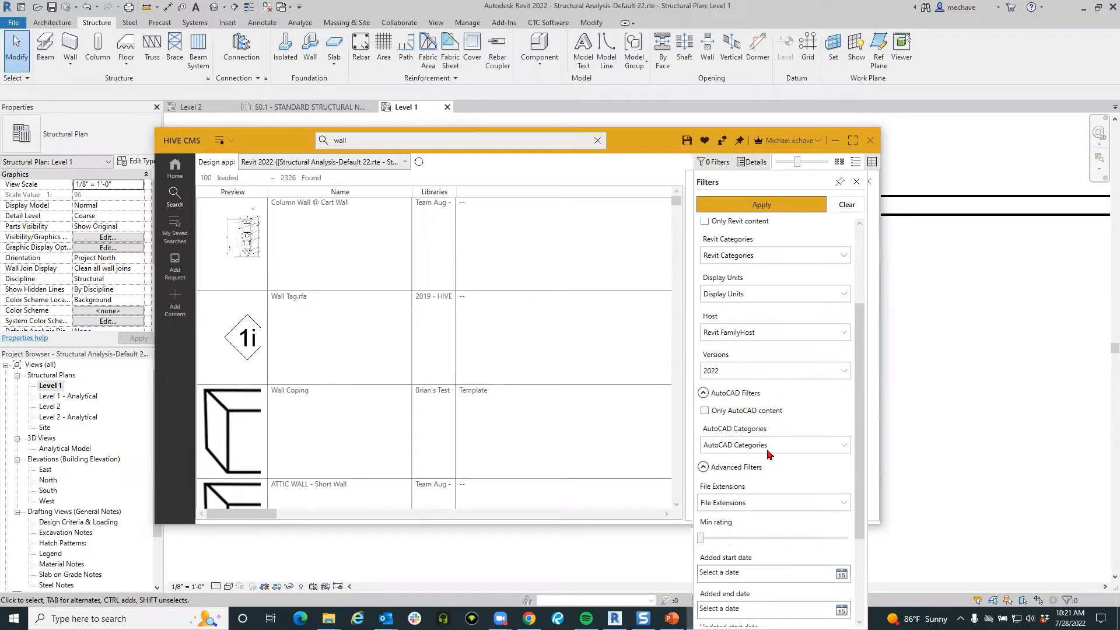
{"action": "scroll", "coordinate": [769, 450], "scroll_direction": "up", "scroll_amount": 2}
{"action": "scroll", "coordinate": [769, 449], "scroll_direction": "up", "scroll_amount": 3}
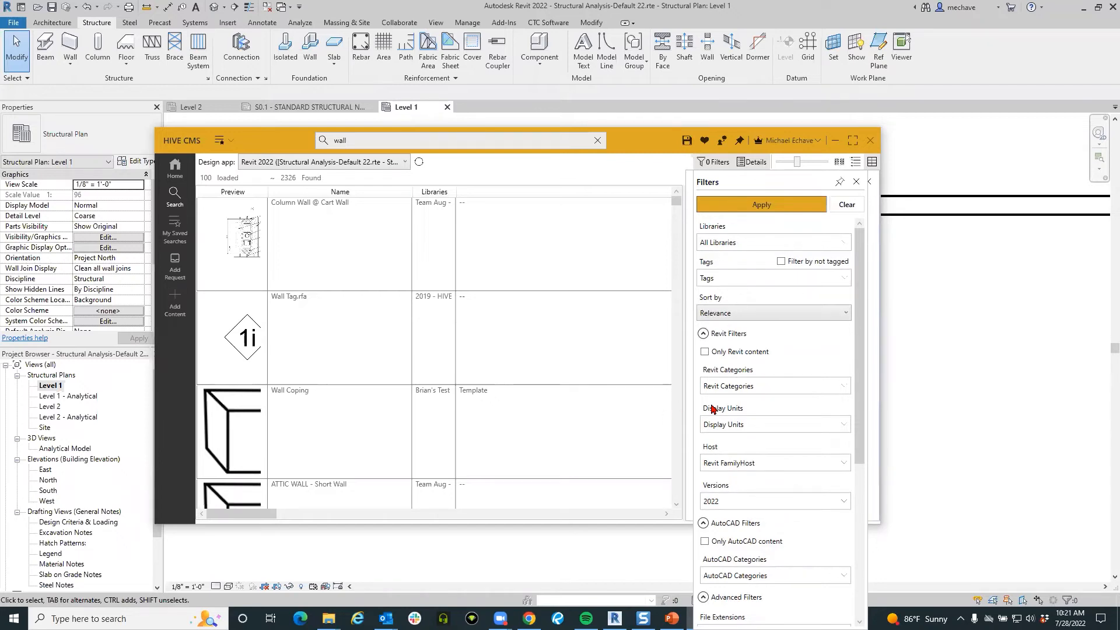
{"action": "scroll", "coordinate": [711, 408], "scroll_direction": "down", "scroll_amount": 5}
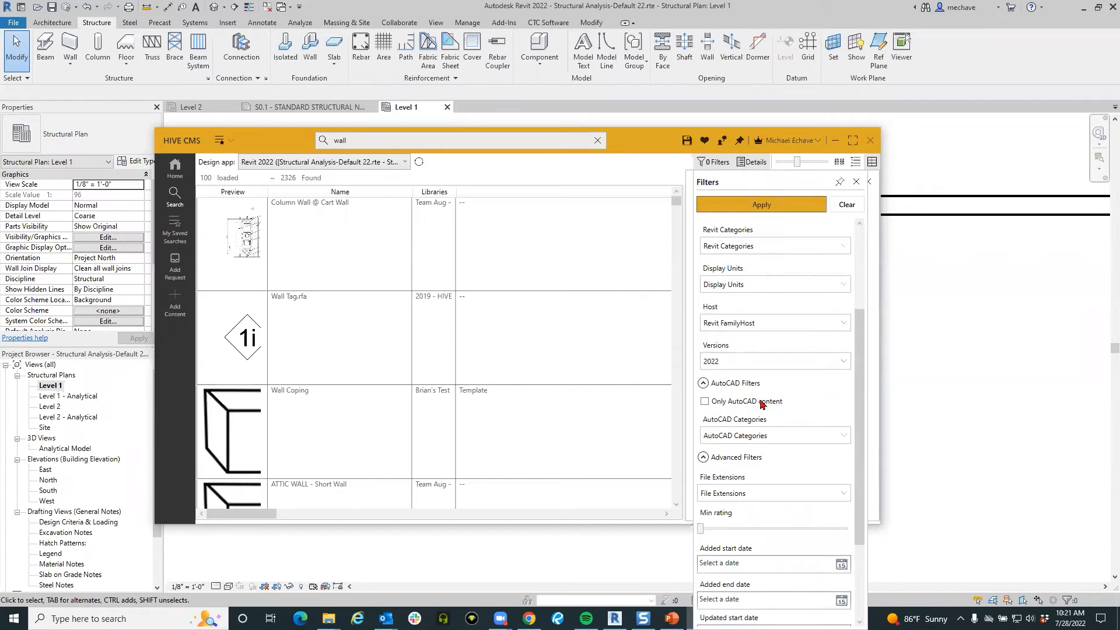
{"action": "scroll", "coordinate": [761, 405], "scroll_direction": "up", "scroll_amount": 3}
{"action": "scroll", "coordinate": [762, 405], "scroll_direction": "up", "scroll_amount": 2}
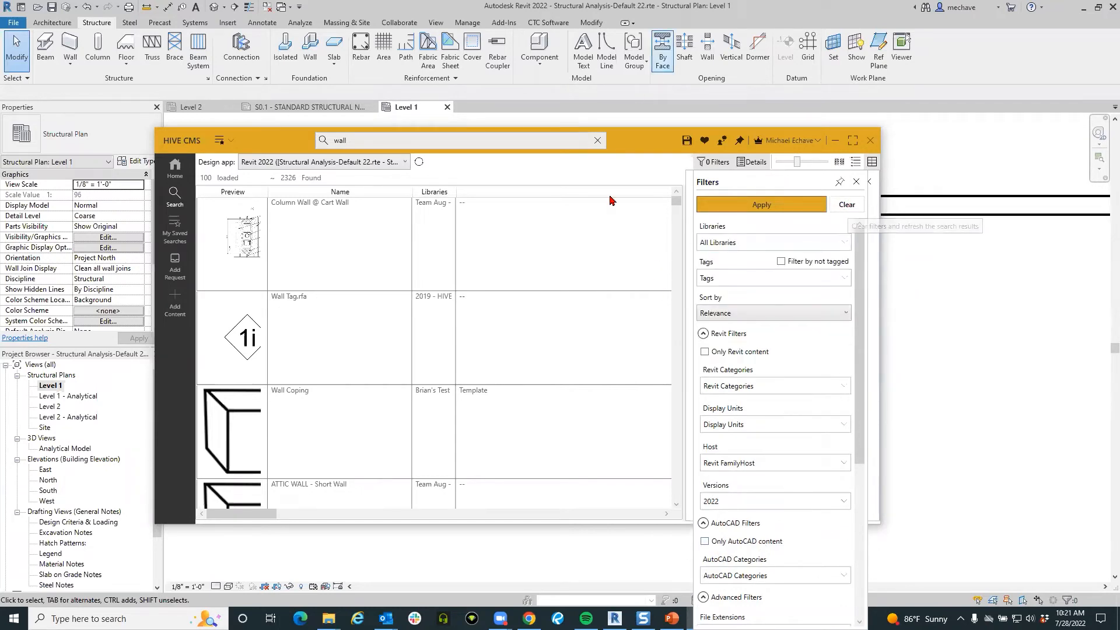
{"action": "left_click", "coordinate": [855, 182]}
Step: Examine the details of the Wall Coping item, including its reviews, attachments, content properties and Revit properties
{"action": "left_click", "coordinate": [482, 269]}
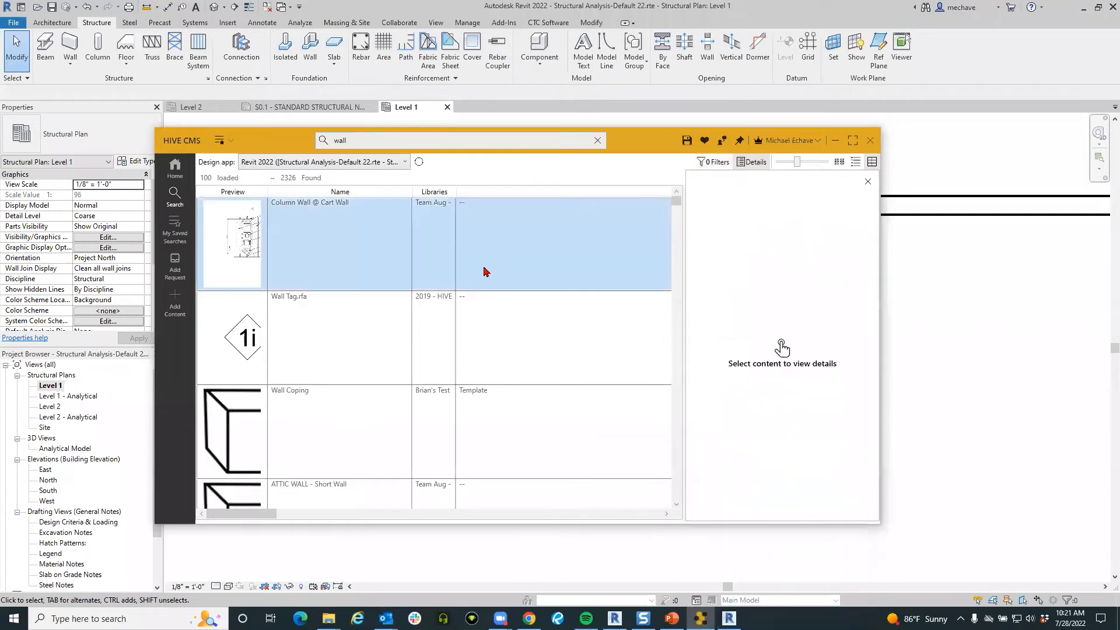
{"action": "left_click", "coordinate": [380, 412]}
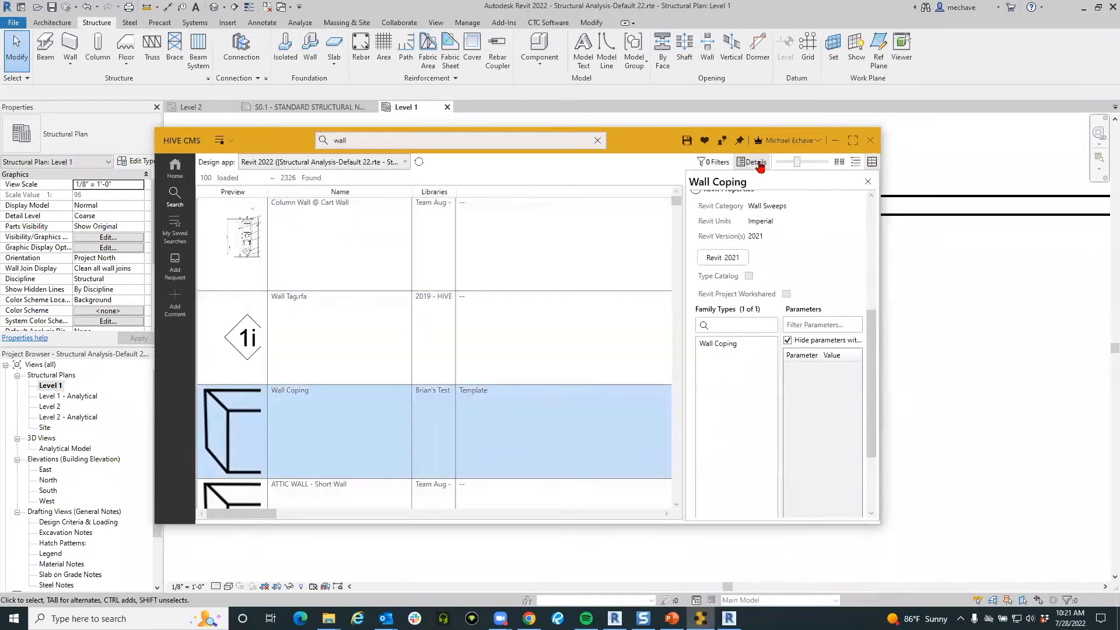
{"action": "left_click_drag", "start_coordinate": [871, 341], "coordinate": [866, 222]}
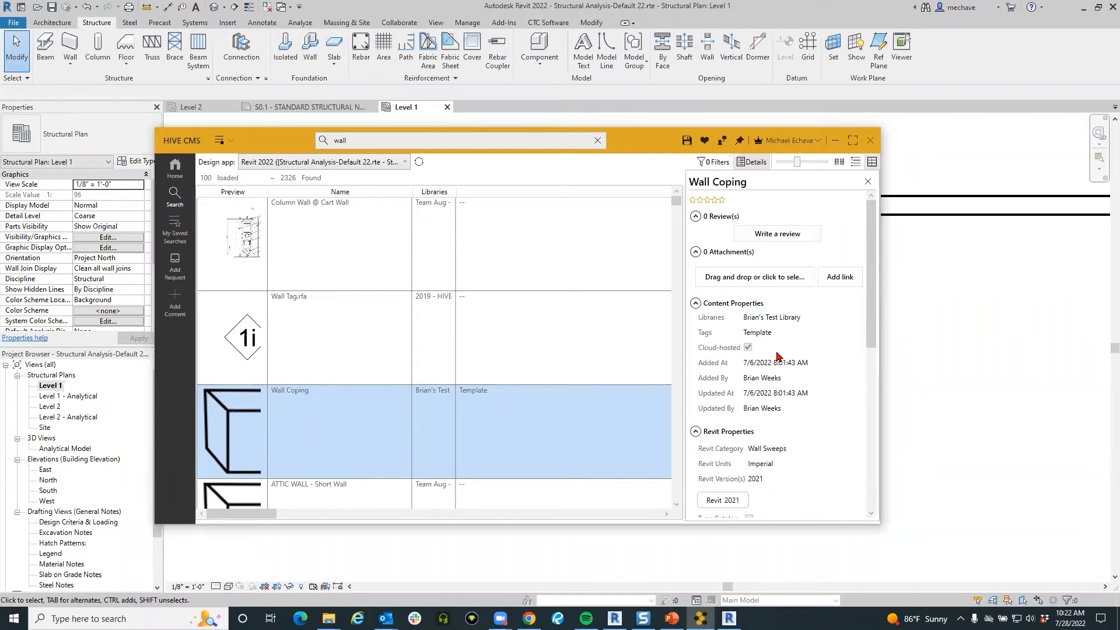
{"action": "scroll", "coordinate": [773, 345], "scroll_direction": "down", "scroll_amount": 4}
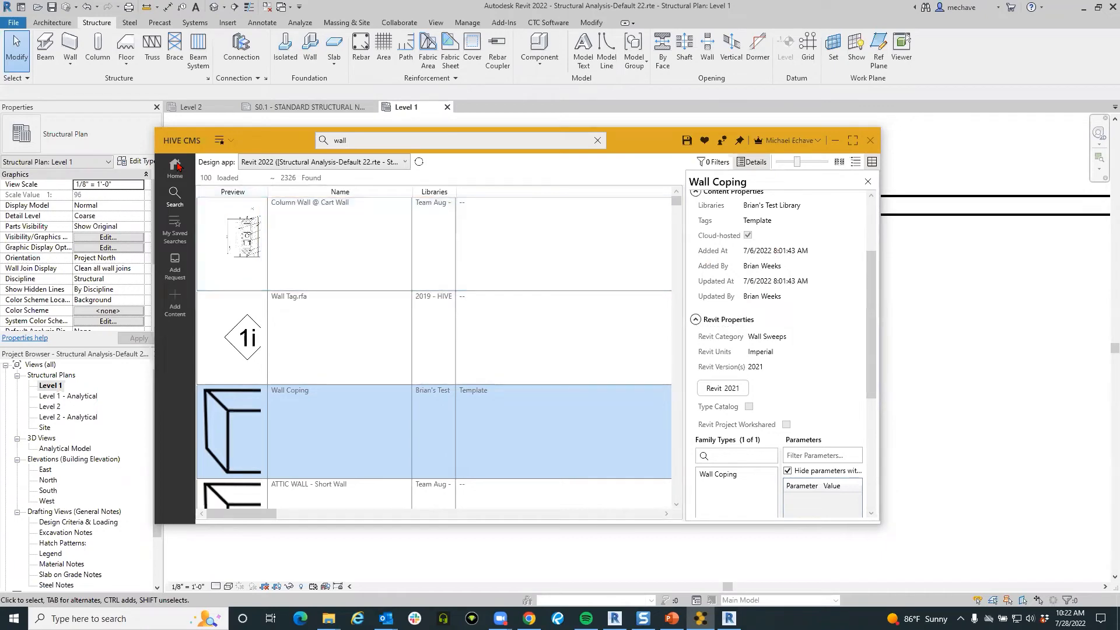
Step: View the saved searches, and open the content request page in the browser and close it again
{"action": "left_click", "coordinate": [178, 166]}
{"action": "left_click", "coordinate": [180, 195]}
{"action": "left_click", "coordinate": [180, 230]}
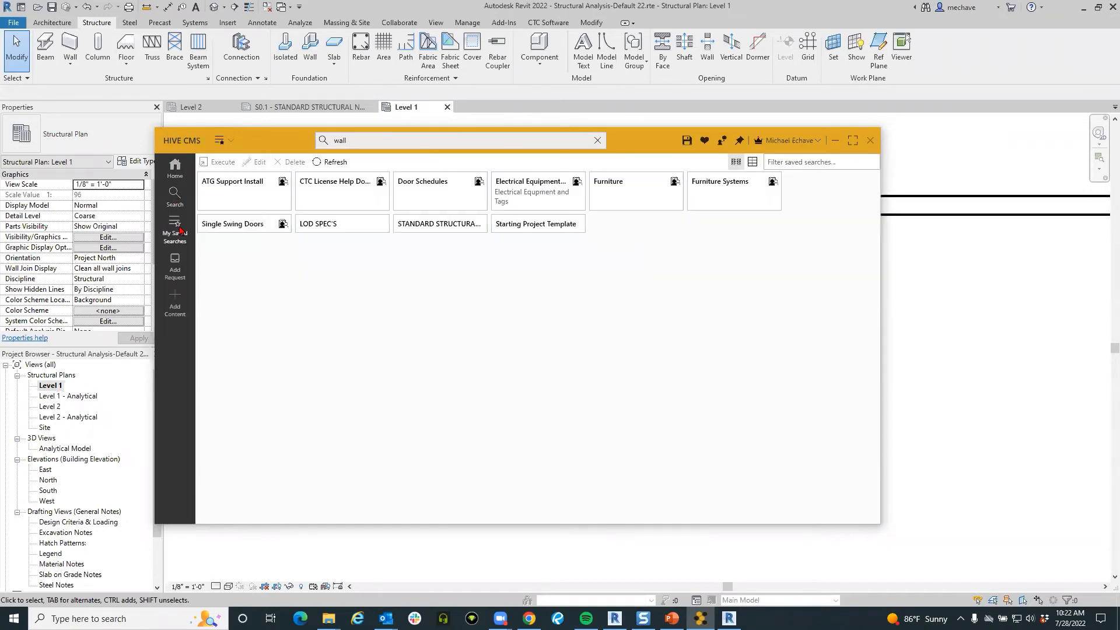
{"action": "left_click", "coordinate": [177, 274]}
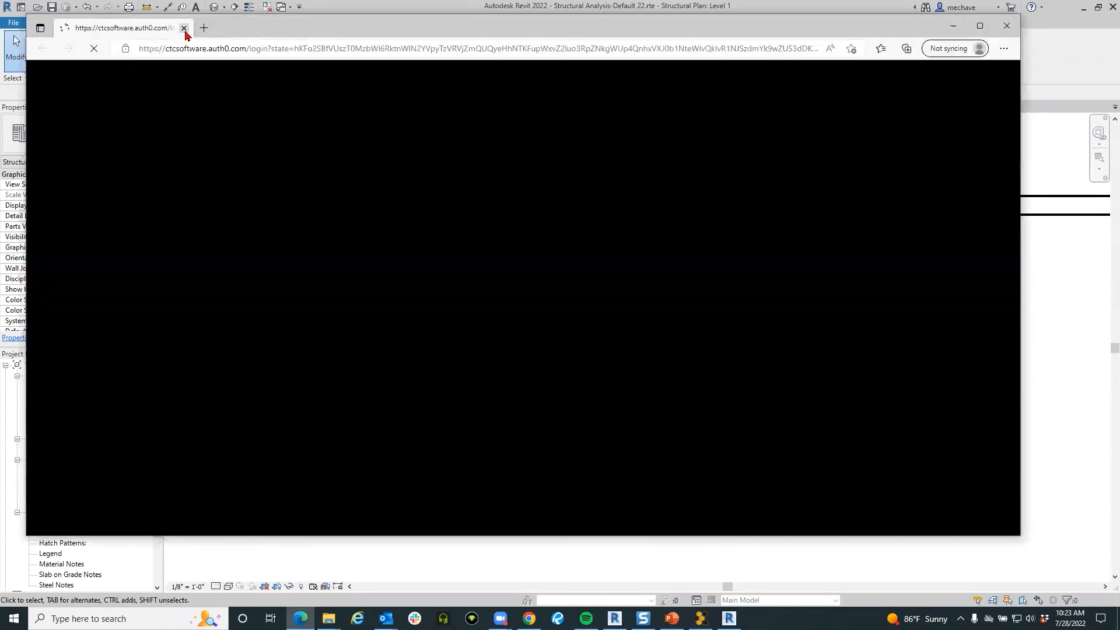
{"action": "left_click", "coordinate": [183, 29]}
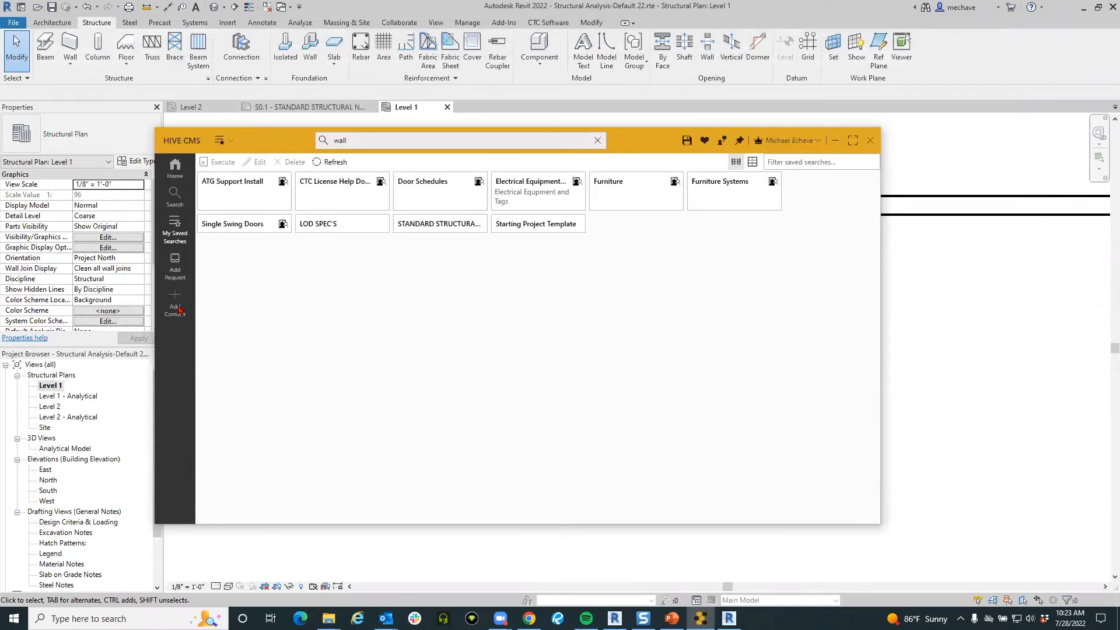
Step: Open the page for adding content, check the available design apps and cancel out of adding files
{"action": "left_click", "coordinate": [177, 309]}
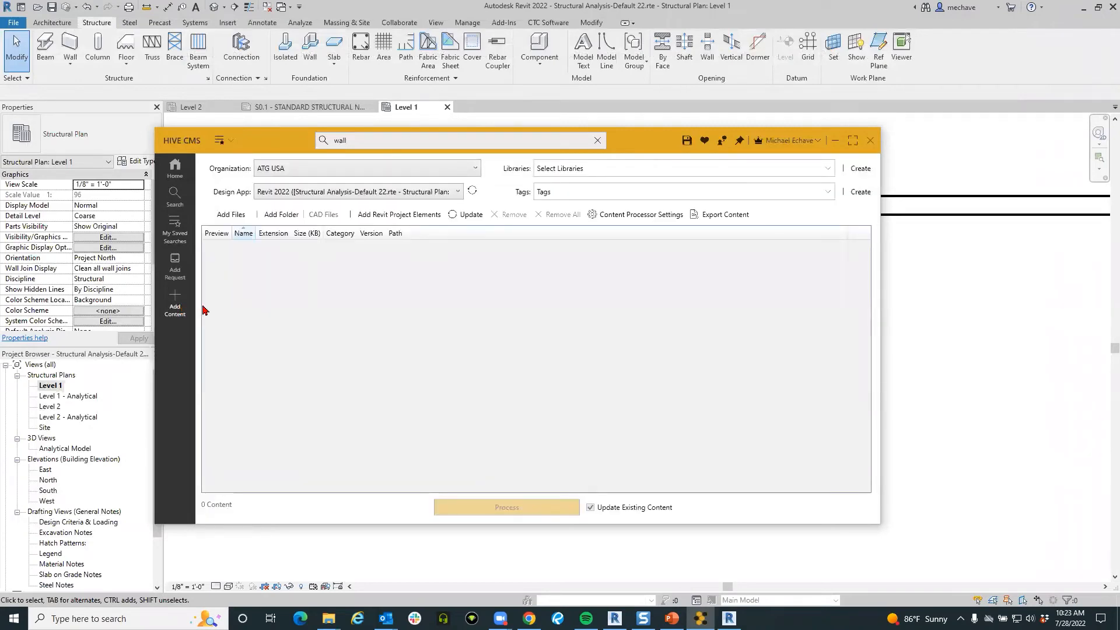
{"action": "left_click", "coordinate": [271, 196]}
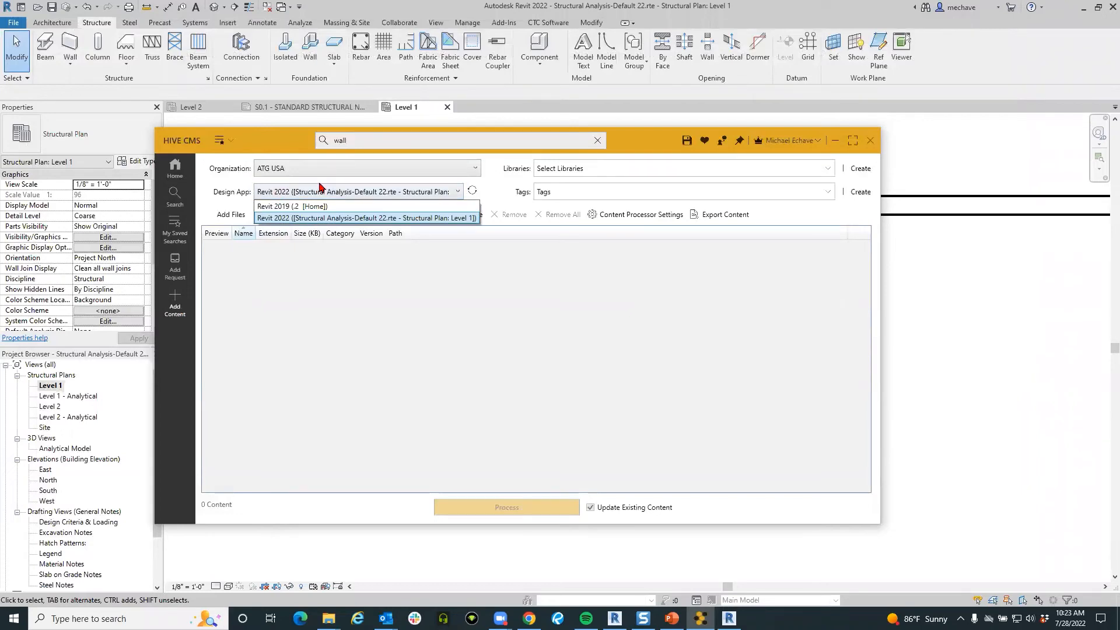
{"action": "left_click", "coordinate": [329, 345]}
{"action": "left_click", "coordinate": [229, 217]}
{"action": "left_click", "coordinate": [686, 137]}
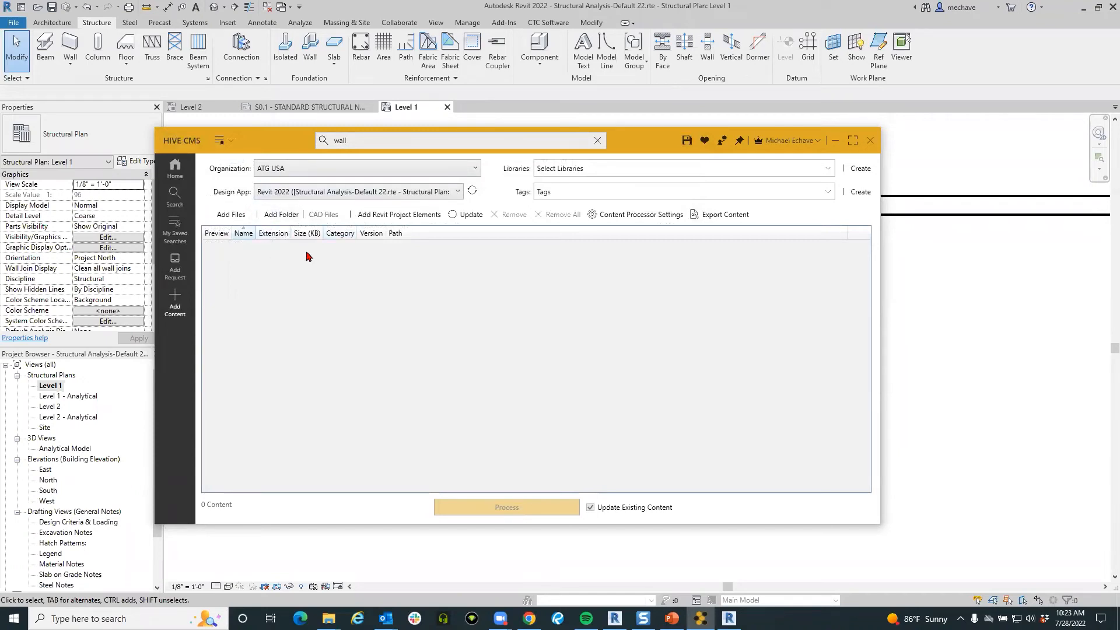
Step: Keep the Revit 2022 Level 1 session as design app and list the project's Revit elements in an enlarged dialog
{"action": "left_click", "coordinate": [310, 195]}
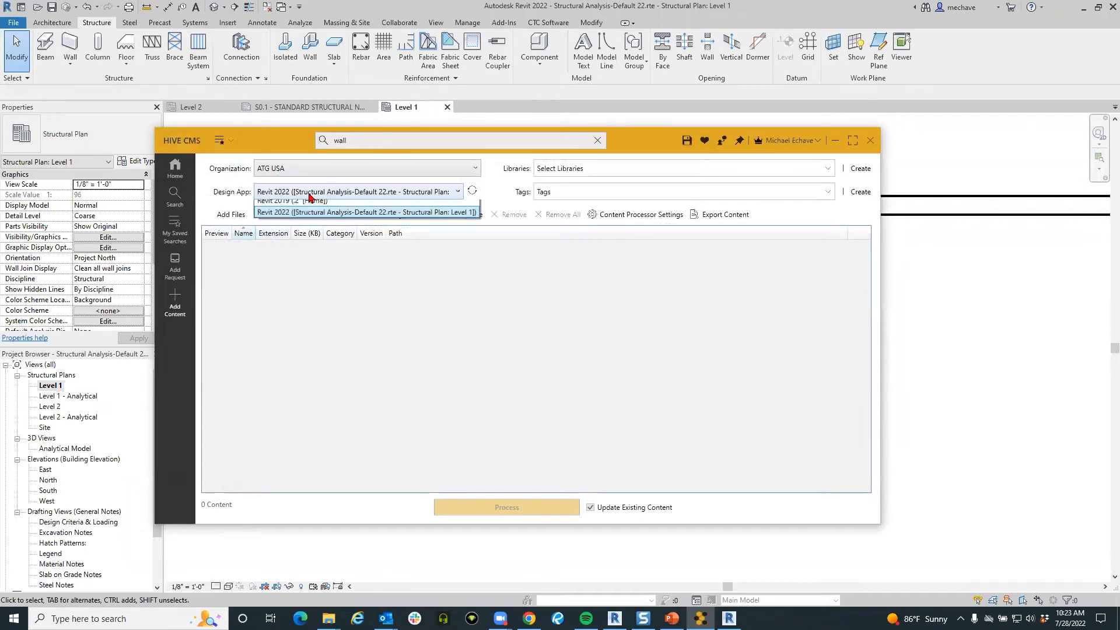
{"action": "left_click", "coordinate": [291, 214]}
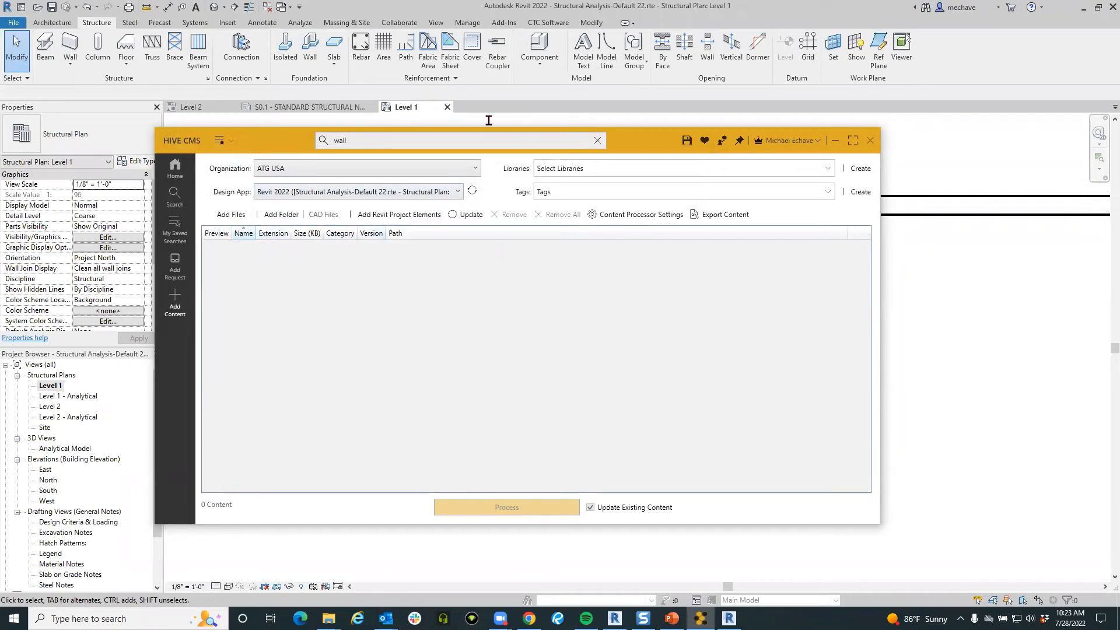
{"action": "left_click", "coordinate": [391, 217]}
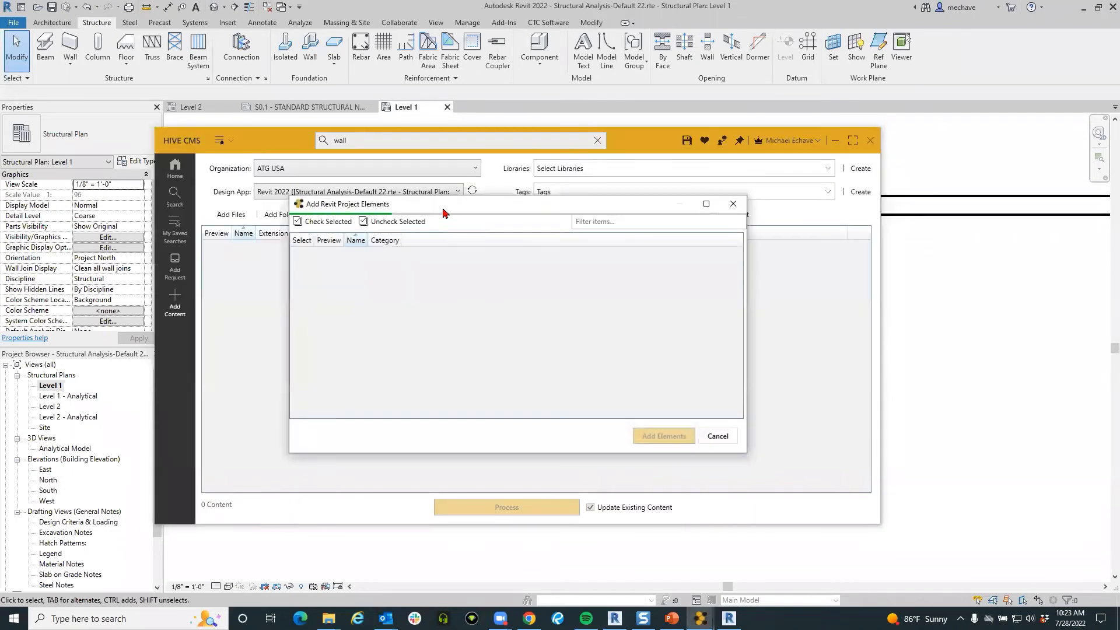
{"action": "left_click_drag", "start_coordinate": [441, 205], "coordinate": [388, 115]}
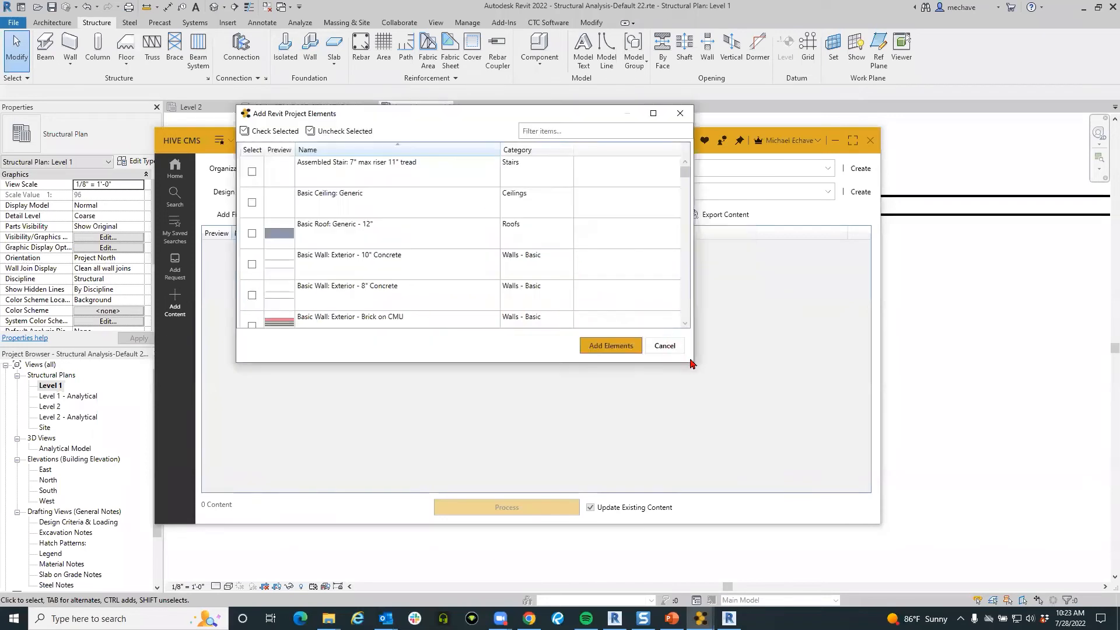
{"action": "left_click_drag", "start_coordinate": [692, 363], "coordinate": [803, 534]}
Step: Sort the project elements by category and add the sheet S0.1 - STANDARD STRUCTURAL NOTES to the content list
{"action": "scroll", "coordinate": [408, 282], "scroll_direction": "down", "scroll_amount": 10}
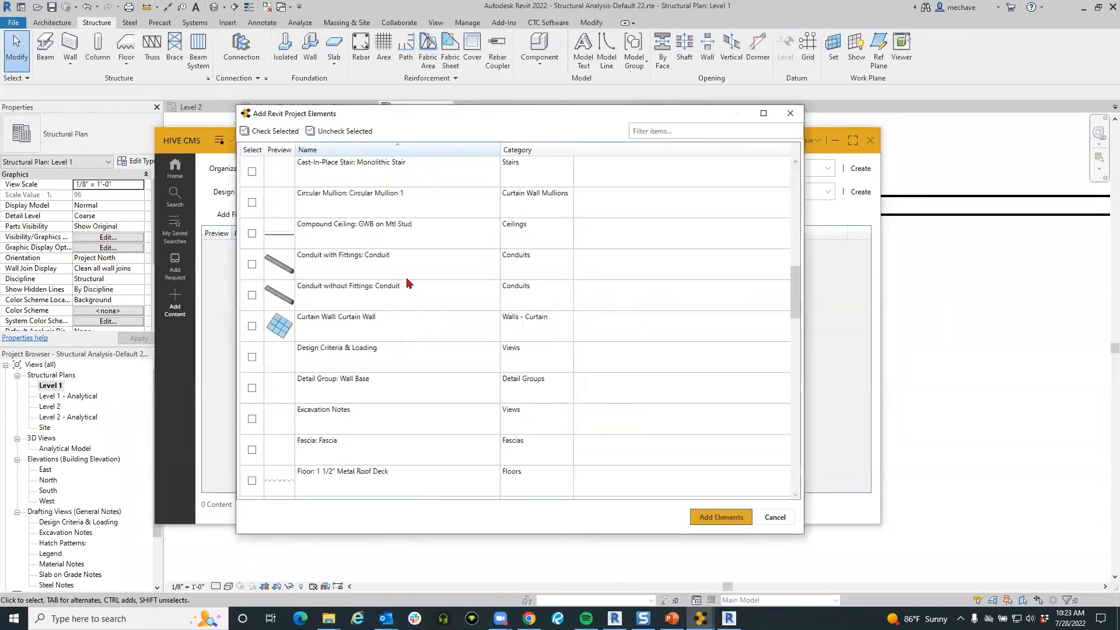
{"action": "scroll", "coordinate": [406, 283], "scroll_direction": "down", "scroll_amount": 2}
{"action": "scroll", "coordinate": [407, 283], "scroll_direction": "down", "scroll_amount": 3}
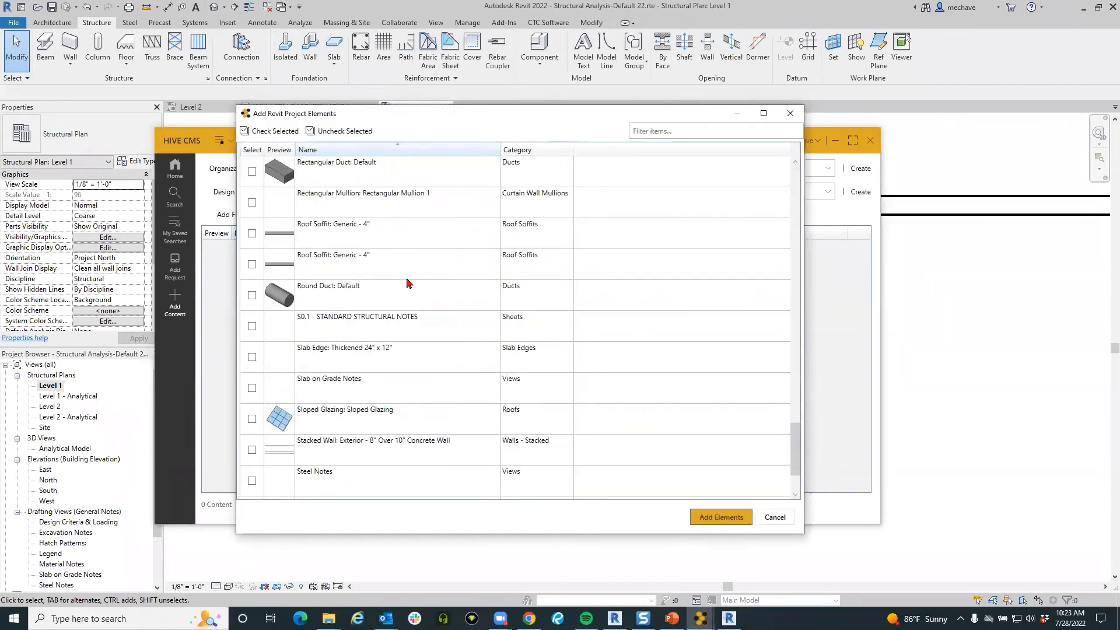
{"action": "scroll", "coordinate": [407, 283], "scroll_direction": "down", "scroll_amount": 1}
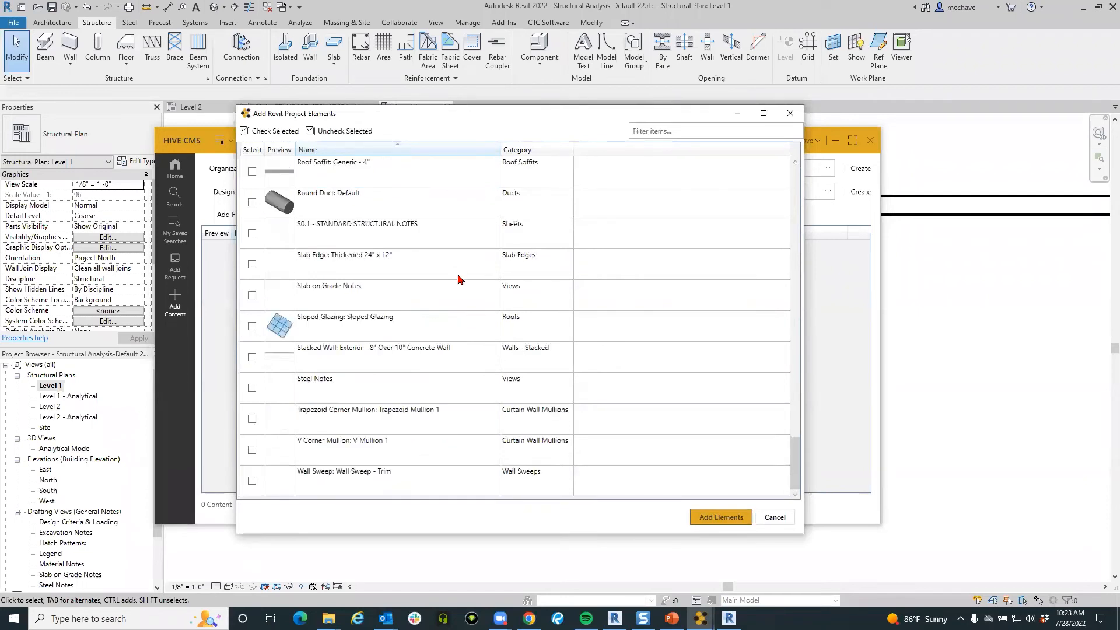
{"action": "scroll", "coordinate": [453, 345], "scroll_direction": "up", "scroll_amount": 5}
{"action": "scroll", "coordinate": [453, 345], "scroll_direction": "up", "scroll_amount": 4}
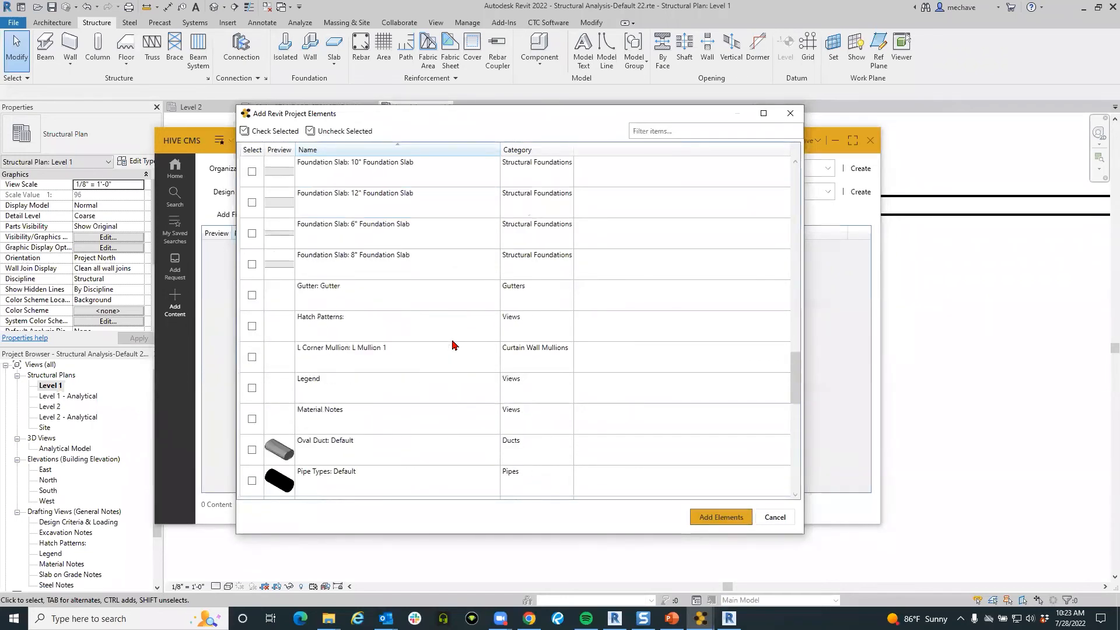
{"action": "left_click", "coordinate": [541, 152]}
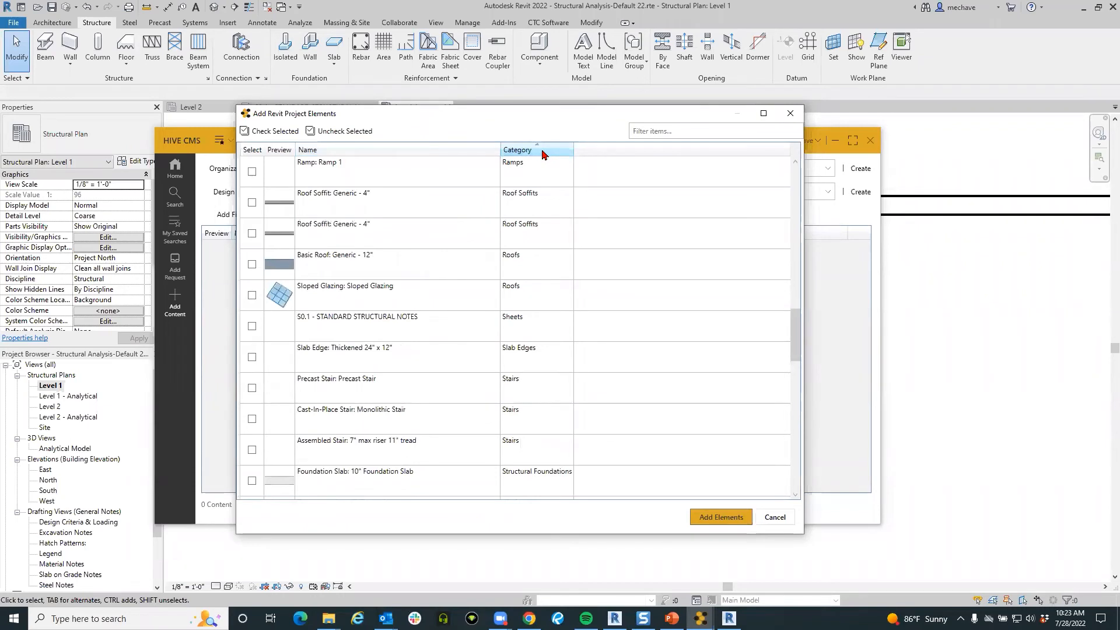
{"action": "left_click", "coordinate": [252, 326]}
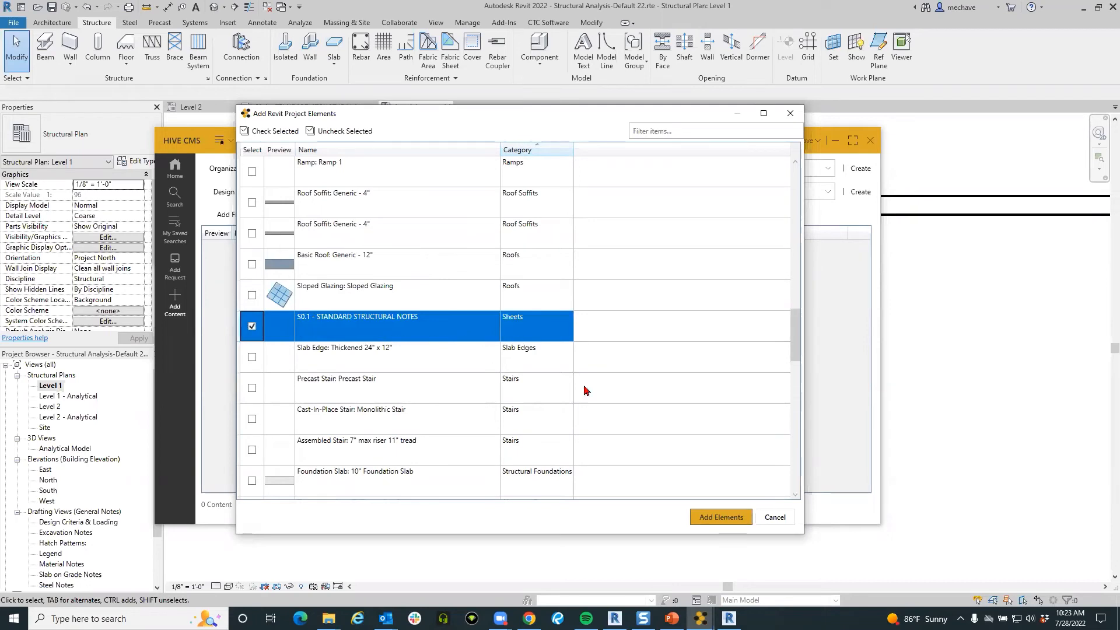
{"action": "left_click", "coordinate": [718, 523]}
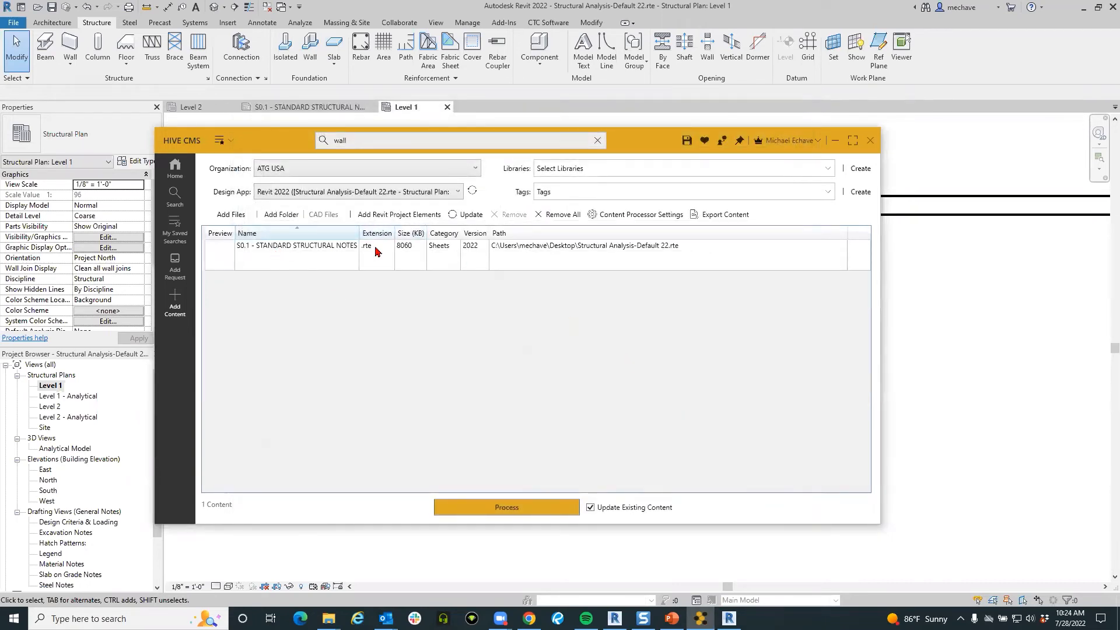
Step: Choose the presenter's own Structural Hive library as the destination for the added sheet
{"action": "left_click", "coordinate": [588, 172]}
{"action": "scroll", "coordinate": [618, 263], "scroll_direction": "down", "scroll_amount": 6}
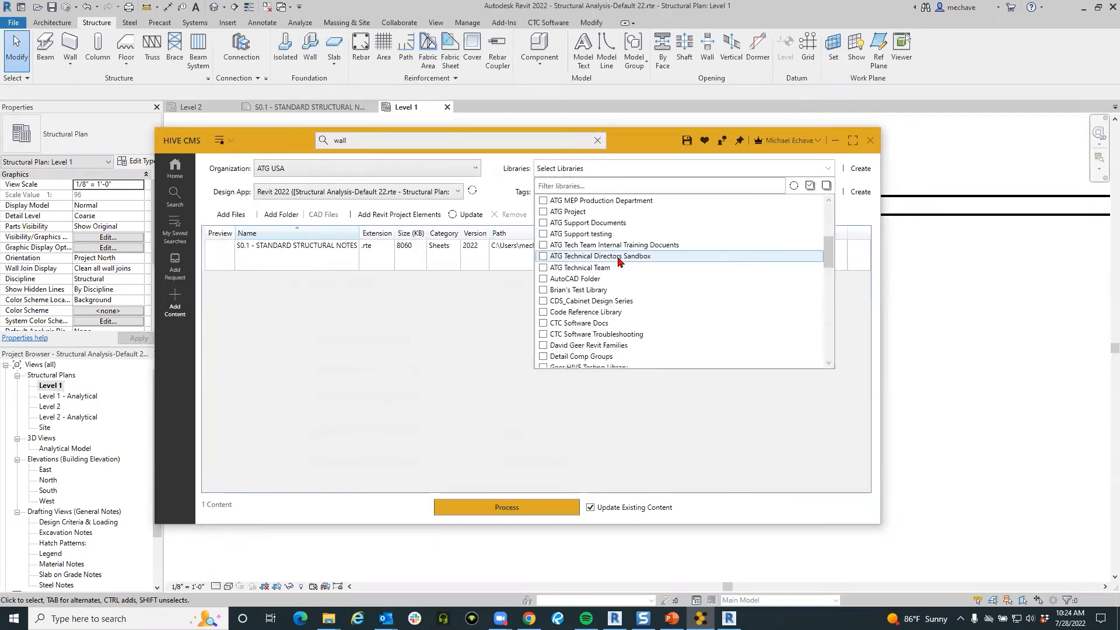
{"action": "scroll", "coordinate": [619, 263], "scroll_direction": "down", "scroll_amount": 10}
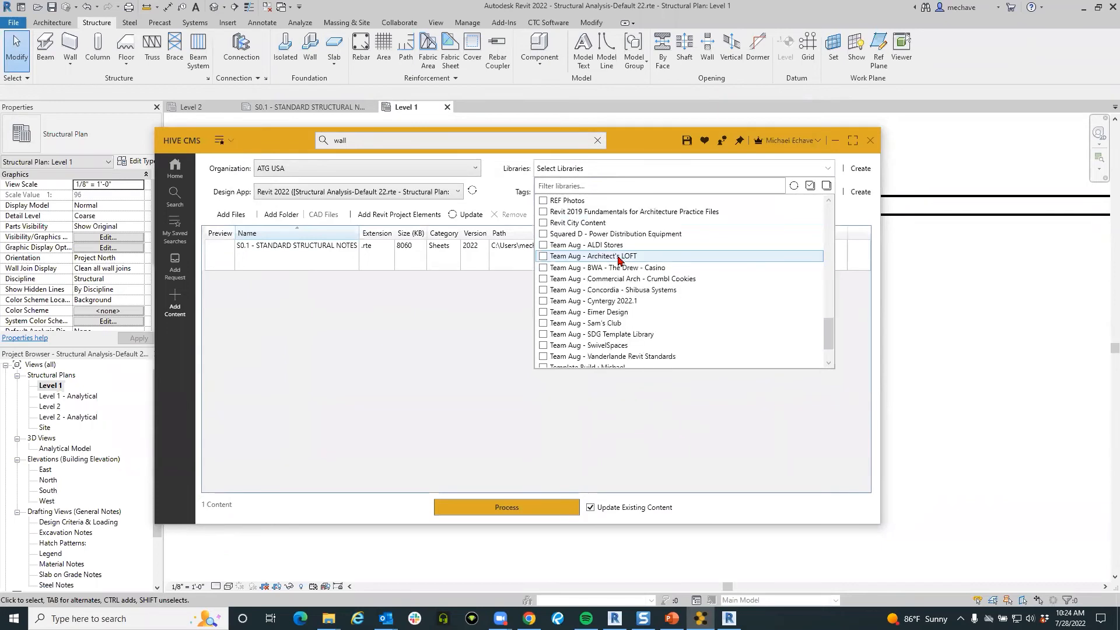
{"action": "scroll", "coordinate": [618, 268], "scroll_direction": "up", "scroll_amount": 8}
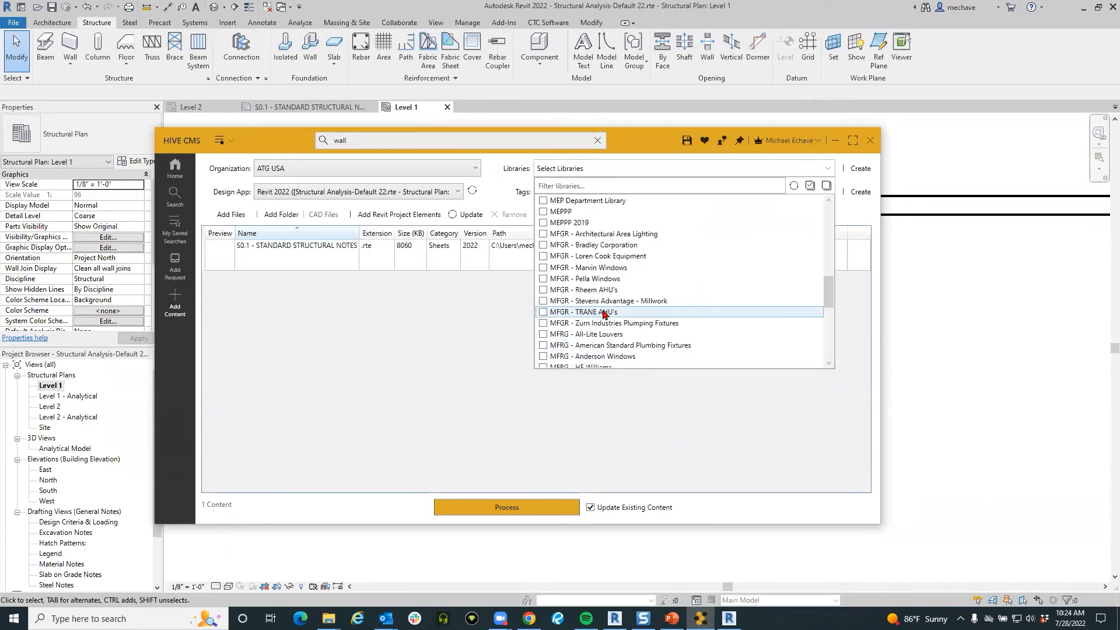
{"action": "scroll", "coordinate": [652, 284], "scroll_direction": "down", "scroll_amount": 1}
{"action": "left_click", "coordinate": [544, 346]}
{"action": "left_click", "coordinate": [483, 360]}
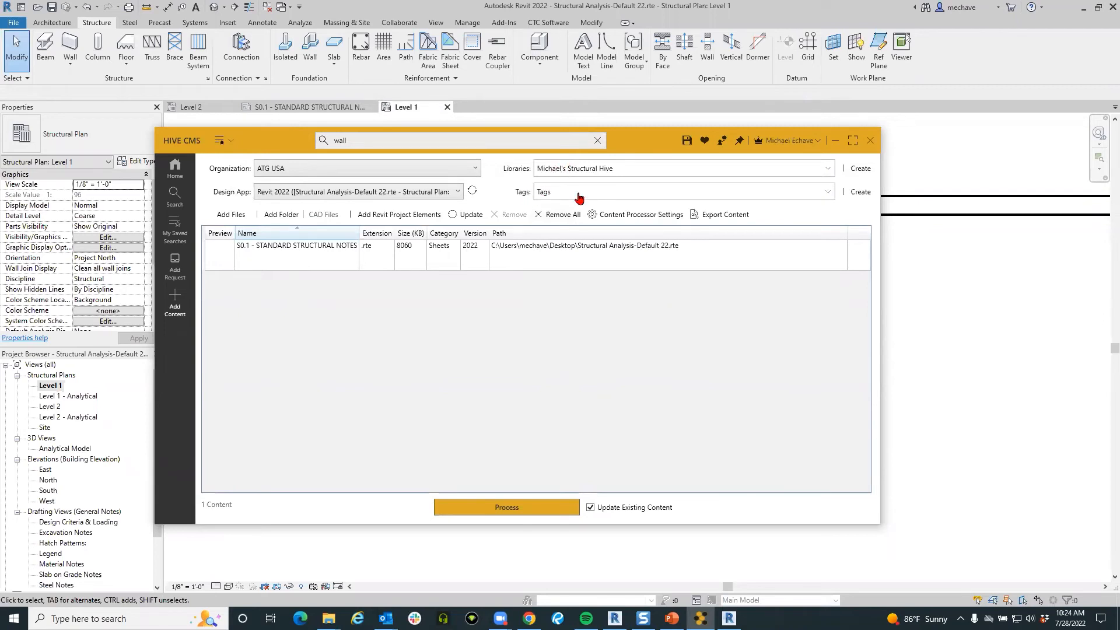
Step: Assign the STRUCTURE and Template tags to the content being added
{"action": "left_click", "coordinate": [587, 197]}
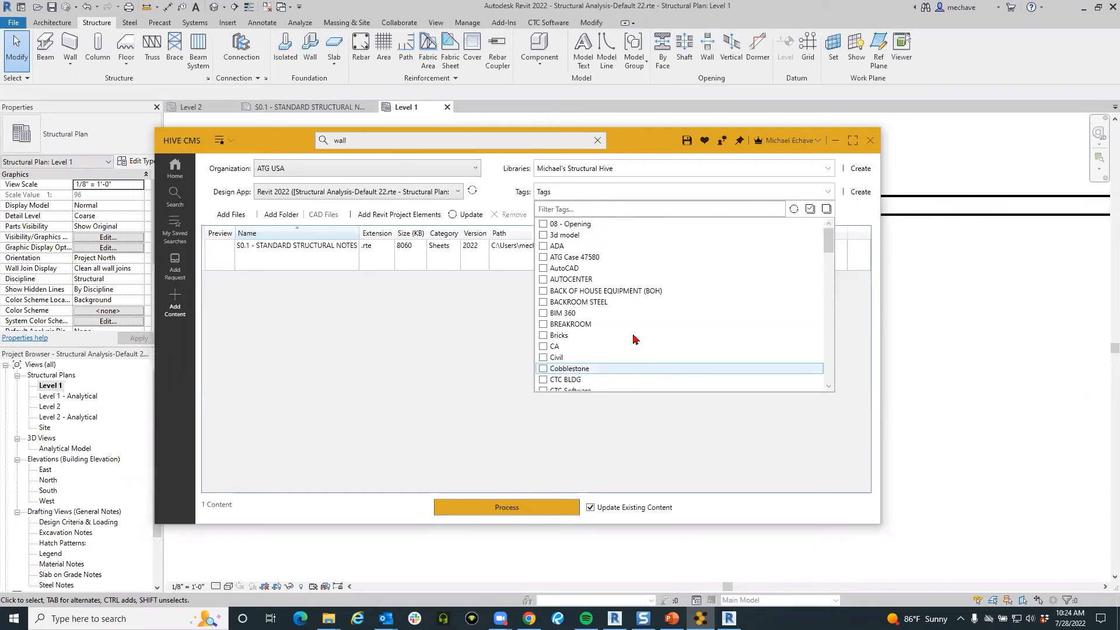
{"action": "scroll", "coordinate": [639, 367], "scroll_direction": "down", "scroll_amount": 2}
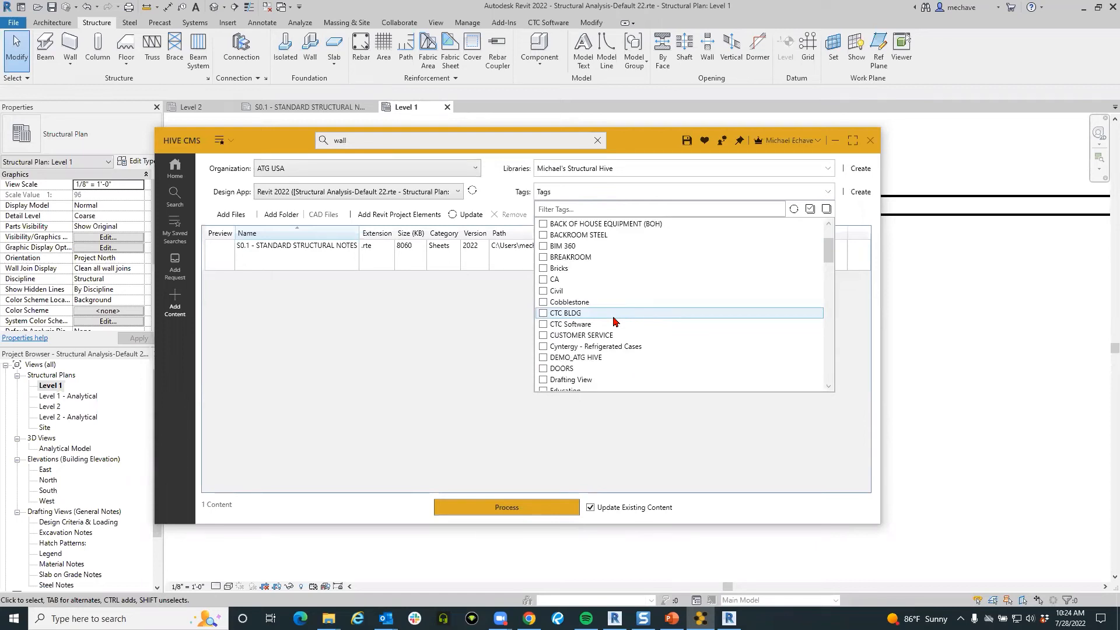
{"action": "scroll", "coordinate": [619, 322], "scroll_direction": "down", "scroll_amount": 4}
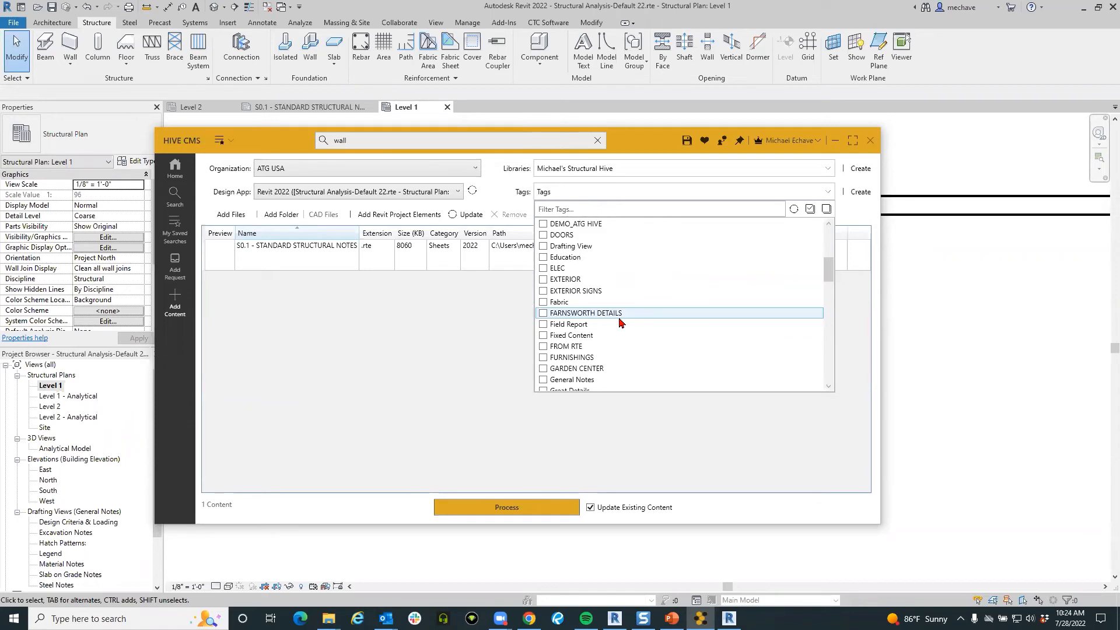
{"action": "scroll", "coordinate": [606, 350], "scroll_direction": "down", "scroll_amount": 10}
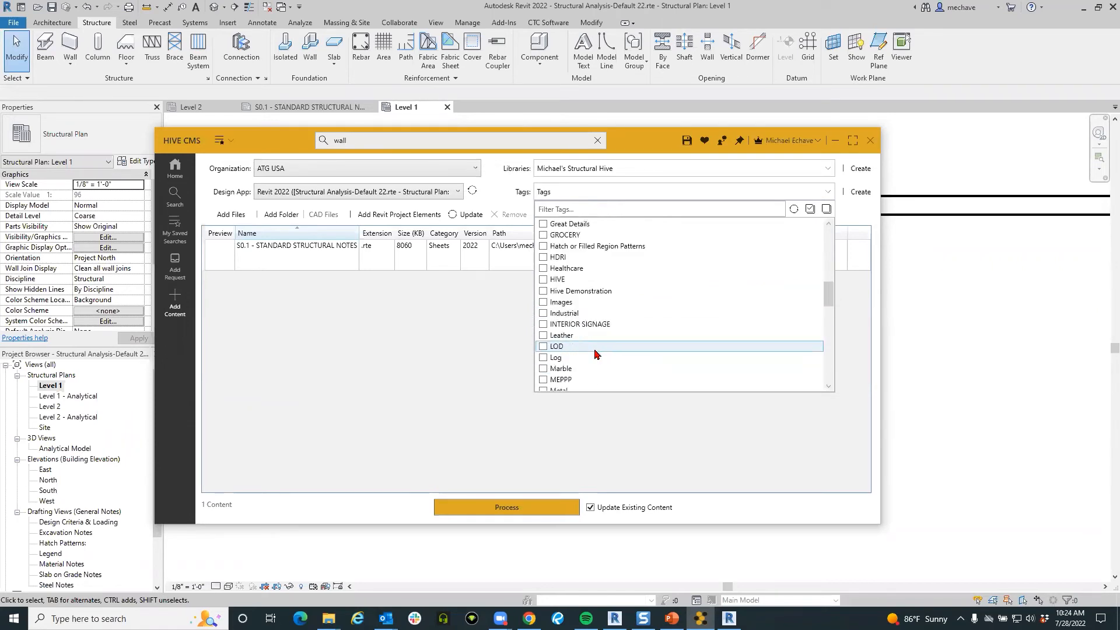
{"action": "scroll", "coordinate": [593, 374], "scroll_direction": "down", "scroll_amount": 5}
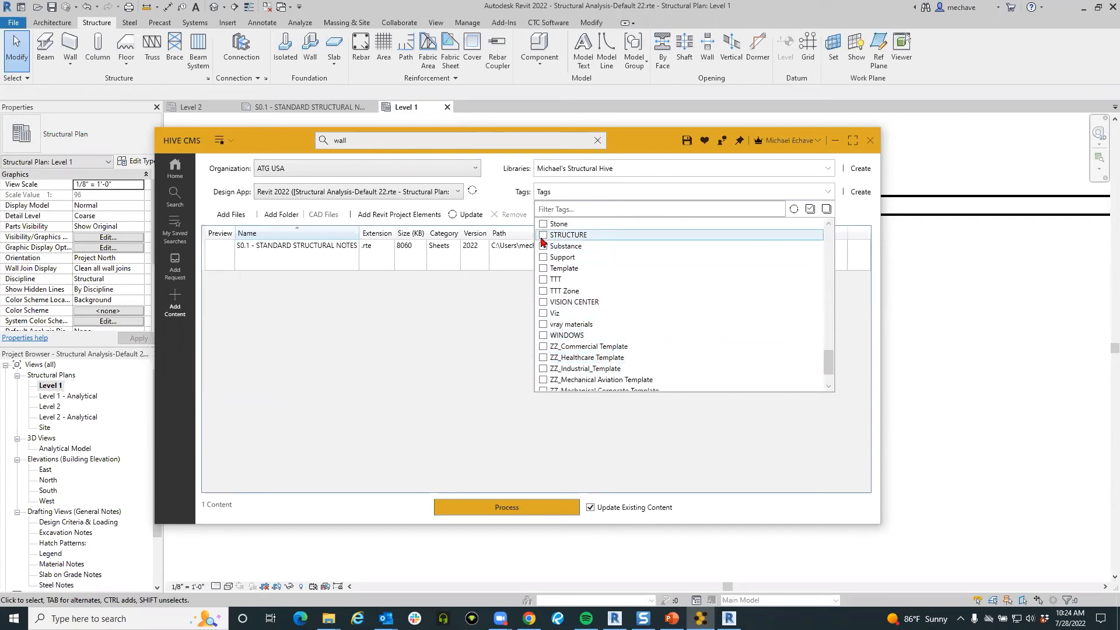
{"action": "left_click", "coordinate": [543, 269]}
{"action": "left_click", "coordinate": [450, 337]}
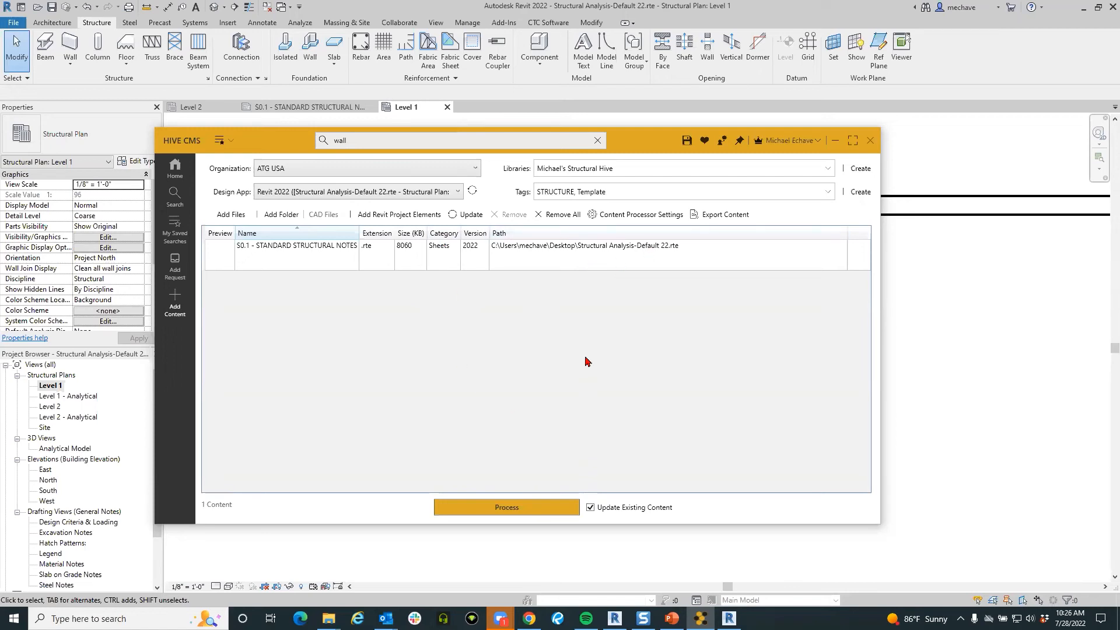
Step: Process the S0.1 sheet into the library and close the processing report
{"action": "left_click", "coordinate": [542, 508]}
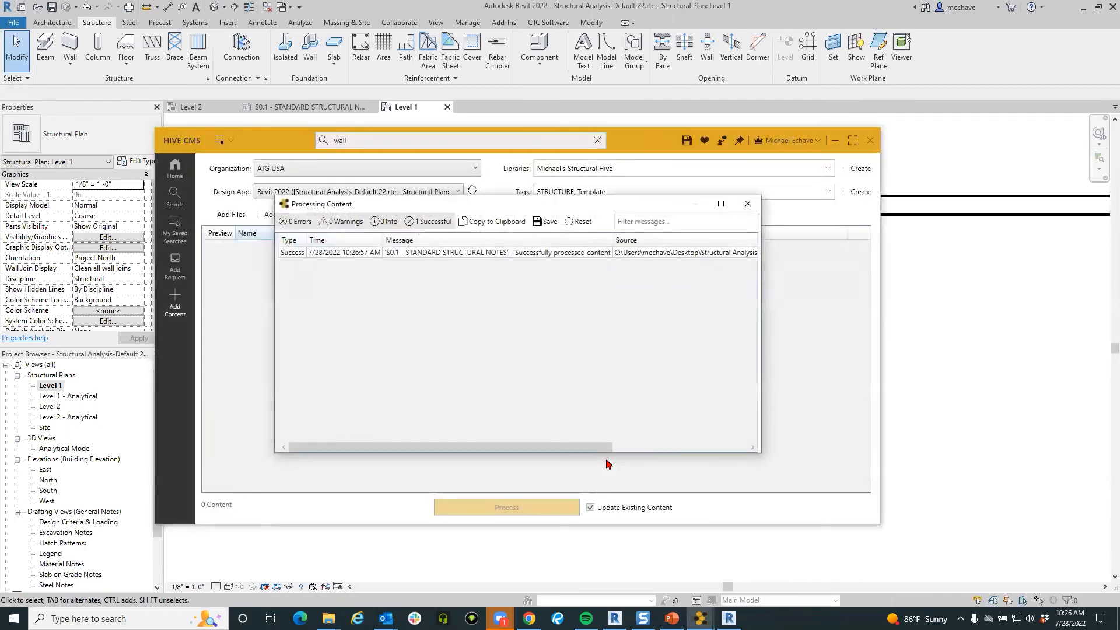
{"action": "left_click", "coordinate": [296, 253]}
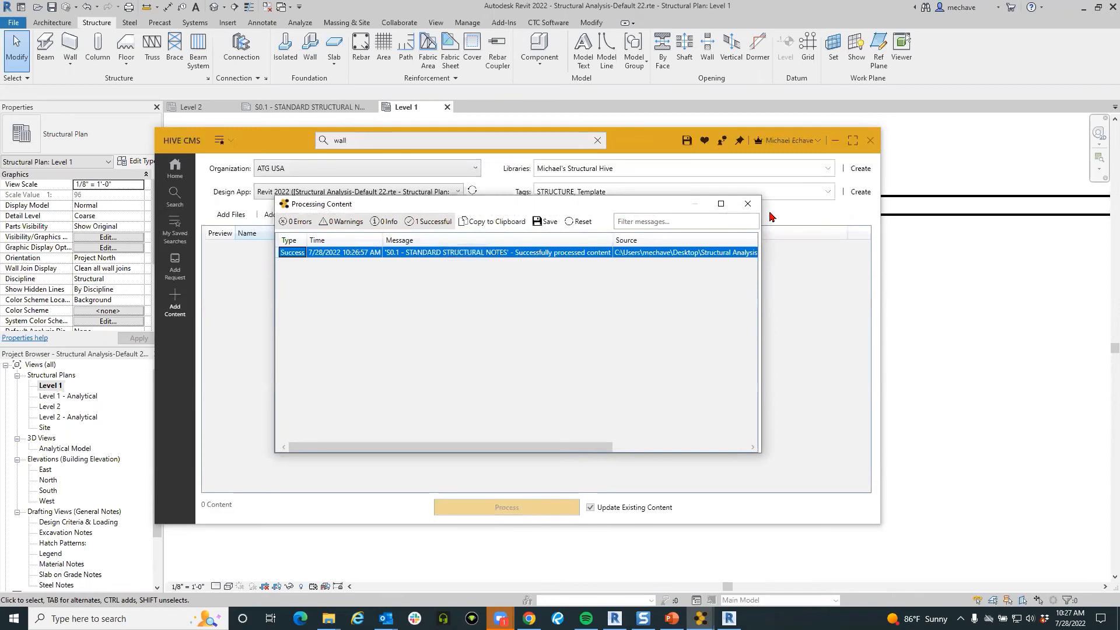
{"action": "left_click", "coordinate": [748, 203]}
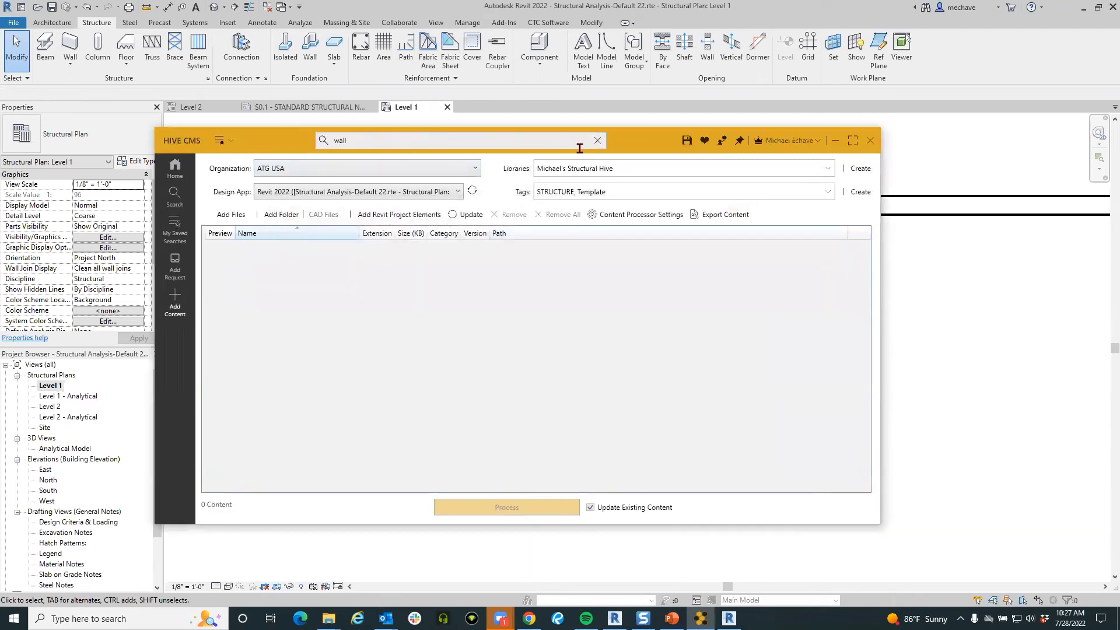
Step: Clear the wall search and open the presenter's Structural Hive library from the home page
{"action": "left_click", "coordinate": [597, 140]}
{"action": "left_click", "coordinate": [173, 168]}
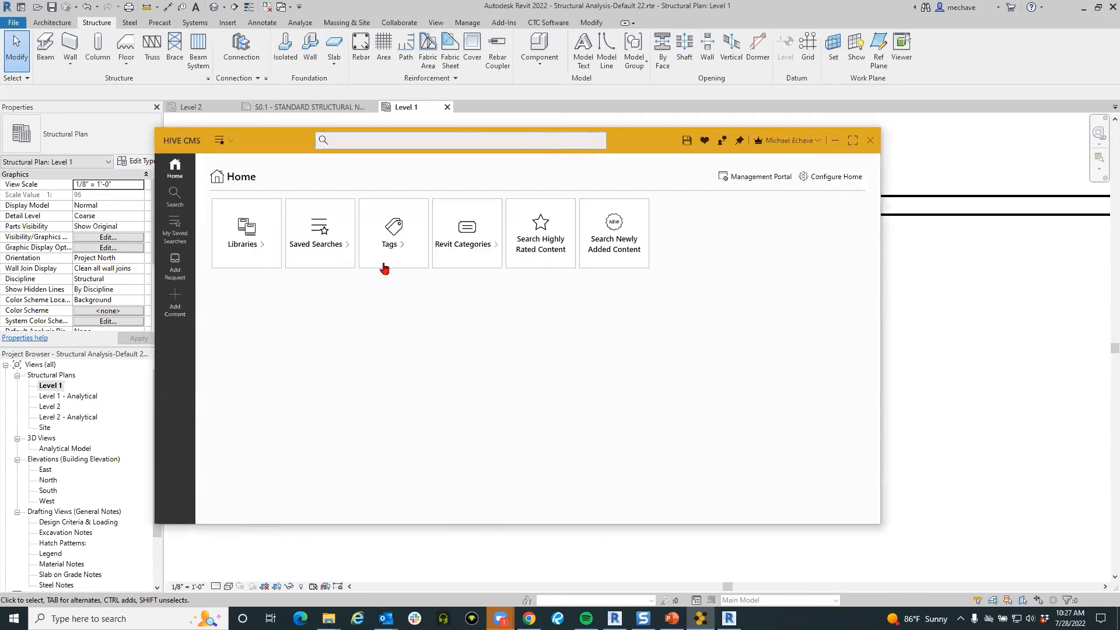
{"action": "left_click", "coordinate": [265, 228]}
{"action": "scroll", "coordinate": [600, 350], "scroll_direction": "down", "scroll_amount": 4}
{"action": "scroll", "coordinate": [607, 239], "scroll_direction": "down", "scroll_amount": 3}
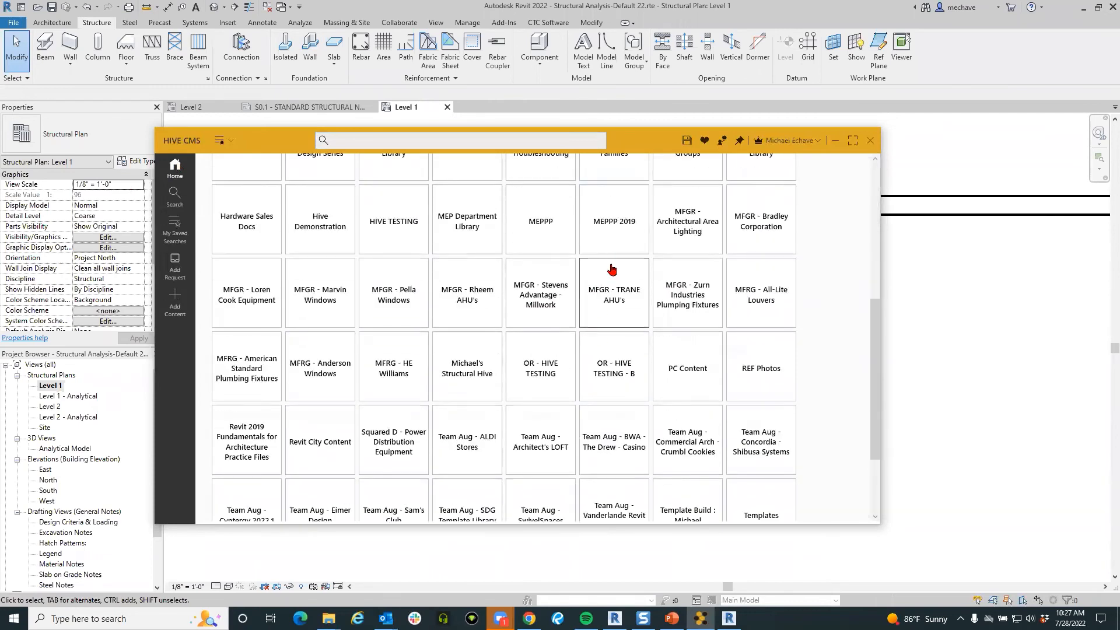
{"action": "scroll", "coordinate": [665, 402], "scroll_direction": "up", "scroll_amount": 1}
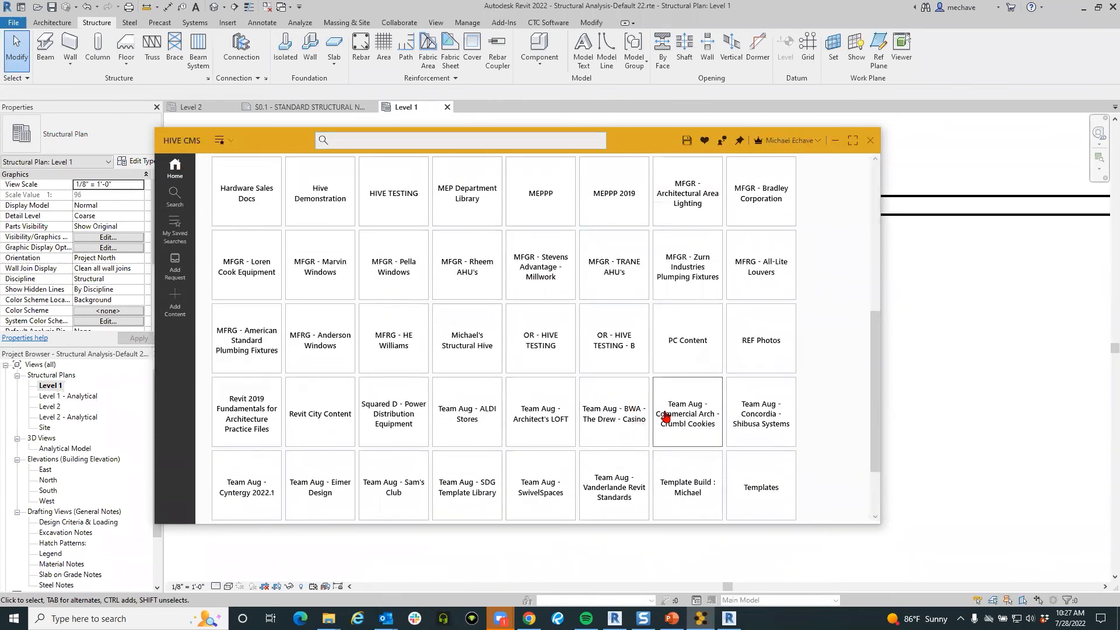
{"action": "left_click", "coordinate": [489, 338]}
Step: Examine the details of the S0.1 - STANDARD STRUCTURAL NOTES item, including its tags, update date and the Revit 2020 version
{"action": "left_click", "coordinate": [248, 430]}
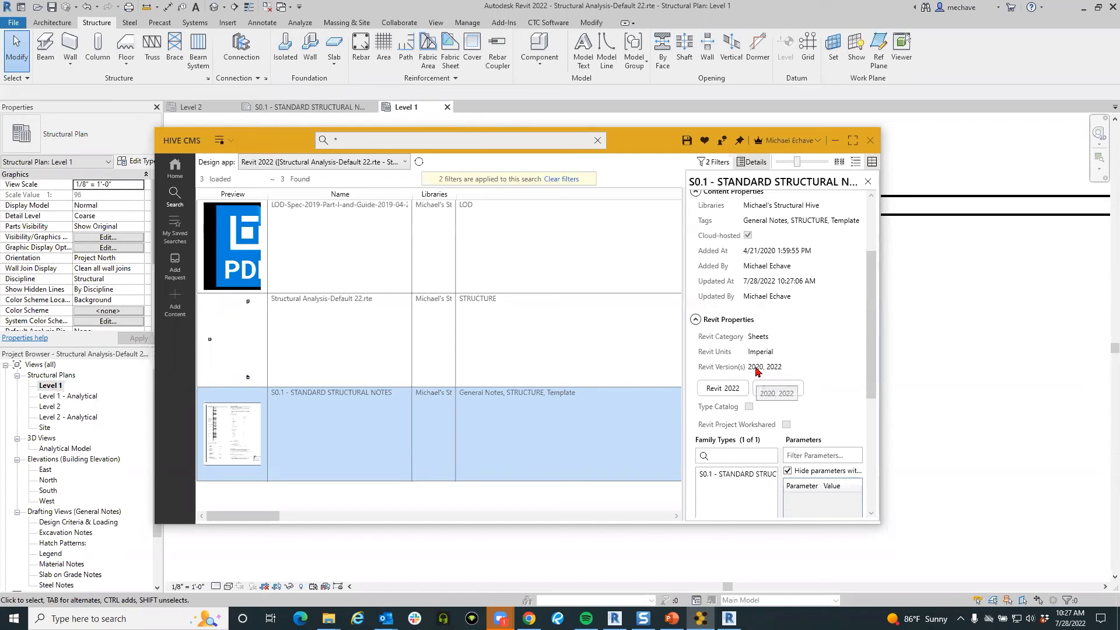
{"action": "scroll", "coordinate": [756, 371], "scroll_direction": "down", "scroll_amount": 2}
{"action": "scroll", "coordinate": [758, 350], "scroll_direction": "up", "scroll_amount": 1}
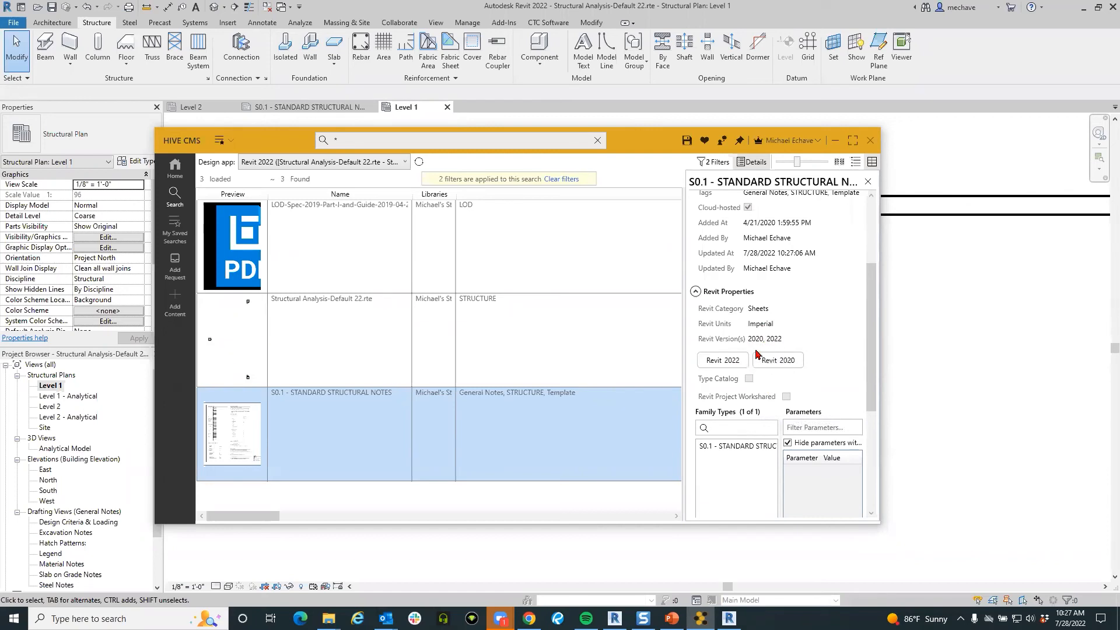
{"action": "left_click", "coordinate": [781, 362]}
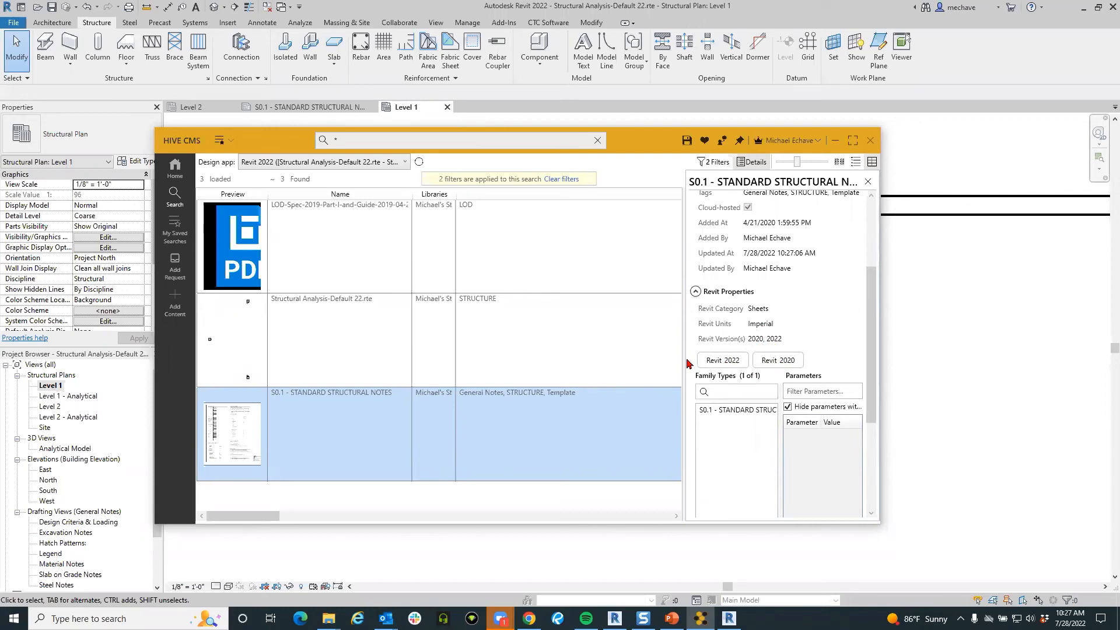
{"action": "scroll", "coordinate": [760, 357], "scroll_direction": "up", "scroll_amount": 2}
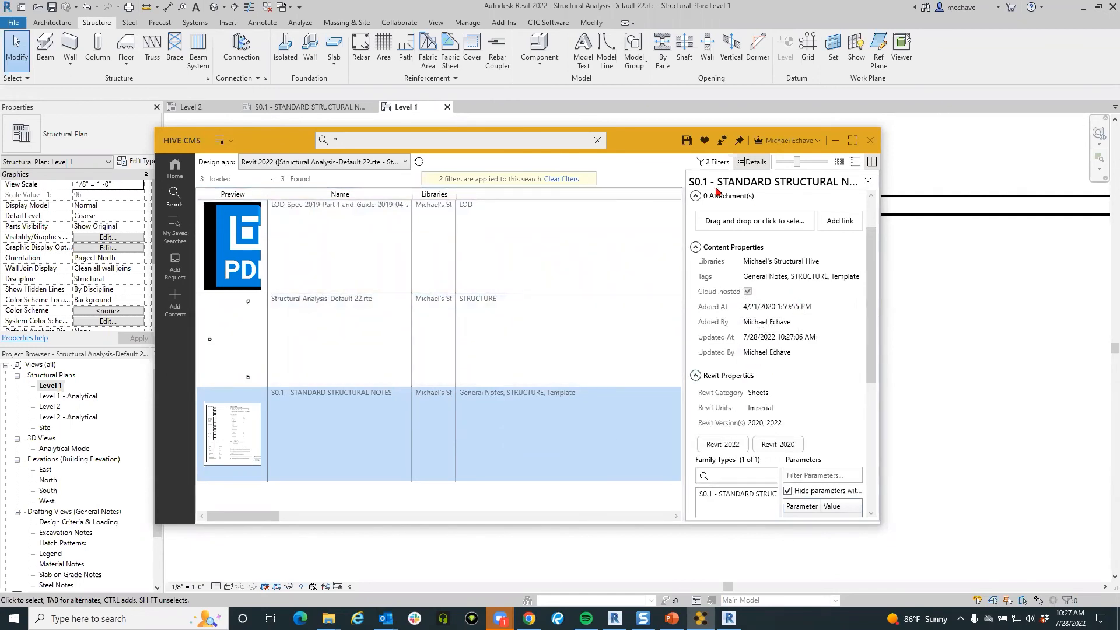
{"action": "scroll", "coordinate": [789, 379], "scroll_direction": "up", "scroll_amount": 2}
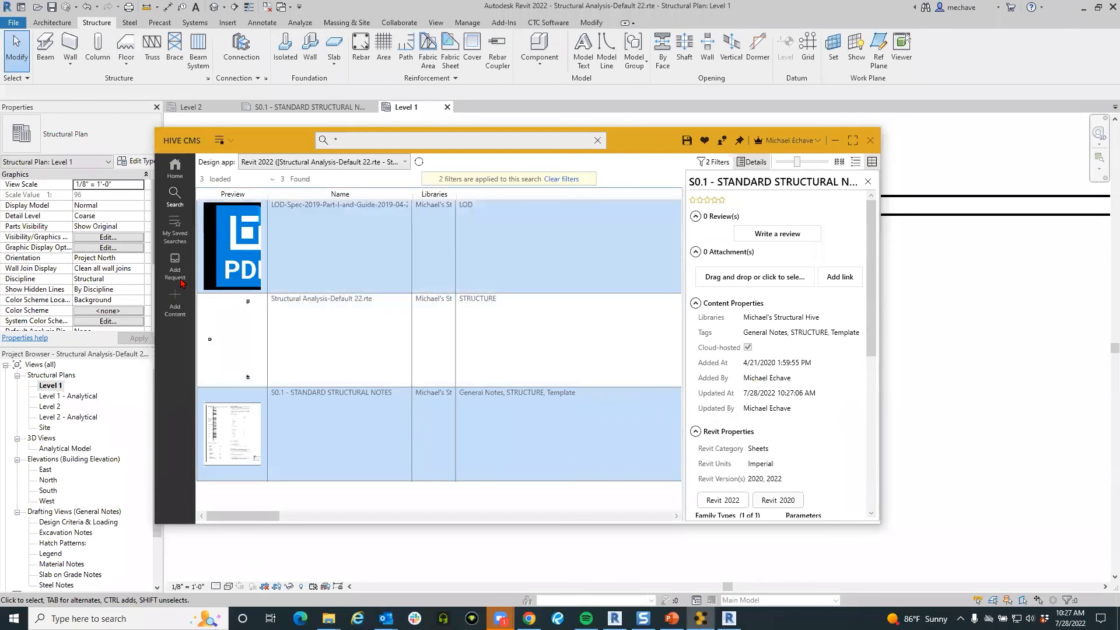
Step: Return to adding content, open the Excel file selection for updating content, and cancel it
{"action": "left_click", "coordinate": [173, 306]}
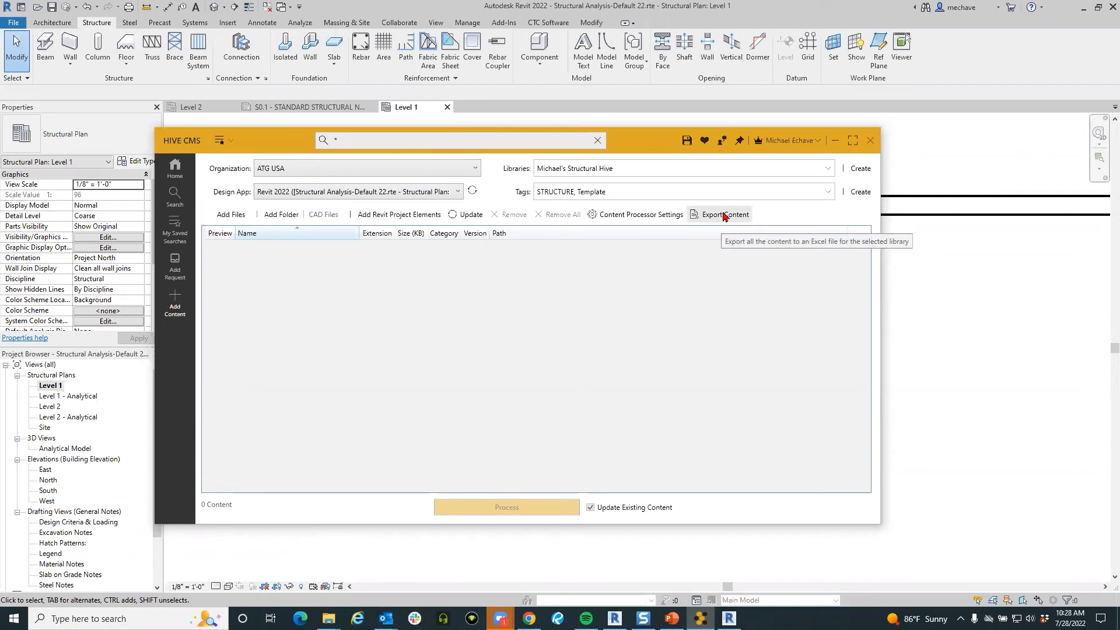
{"action": "left_click", "coordinate": [464, 216]}
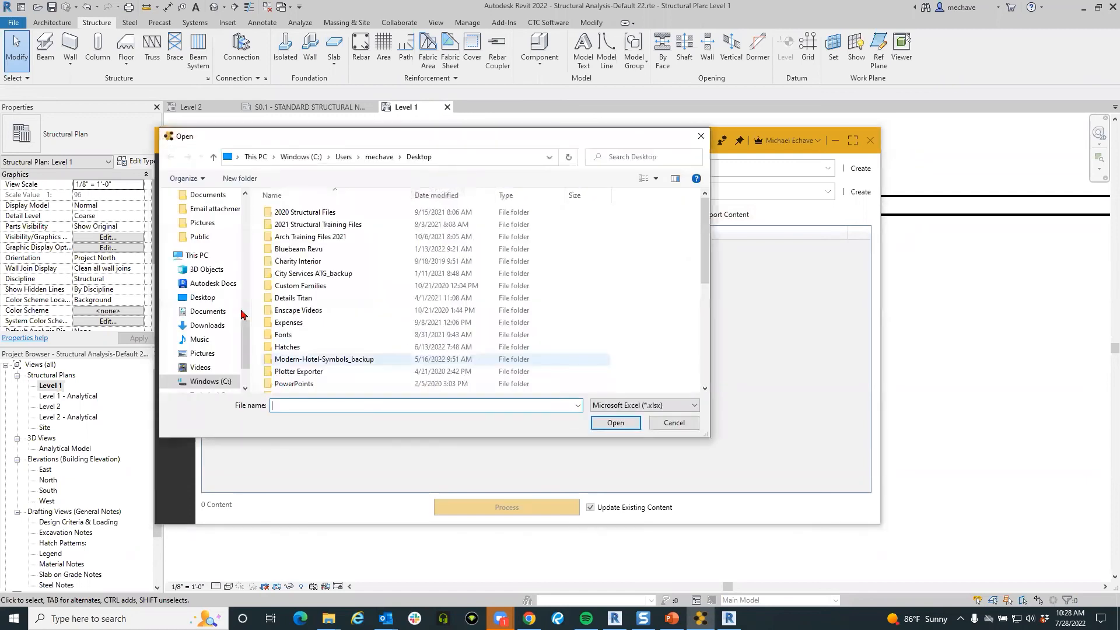
{"action": "left_click", "coordinate": [673, 424]}
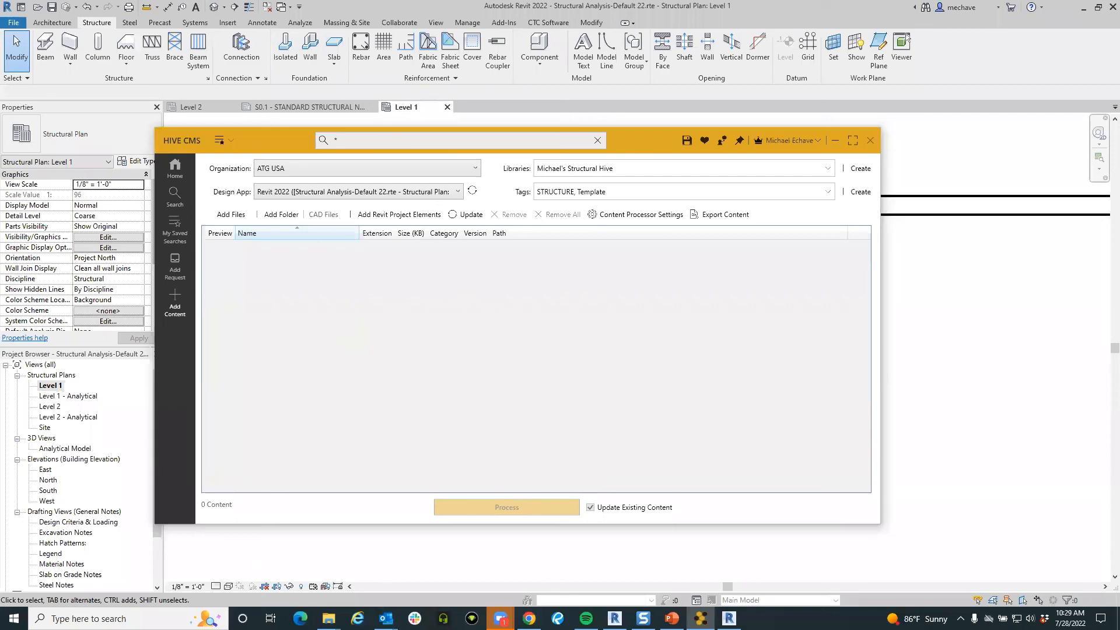
Step: Switch to PowerPoint, start the slide show at the LIVE DEMO slide, replace presenter view with full-screen slides, and advance to THANK YOU
{"action": "key", "text": "shift+F5"}
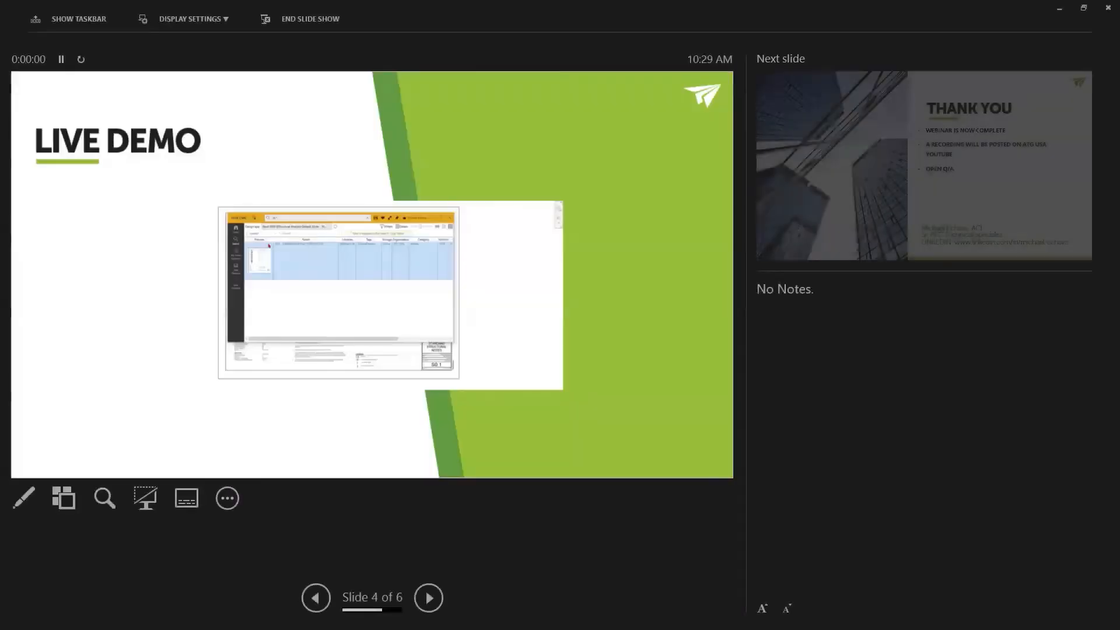
{"action": "left_click", "coordinate": [189, 19]}
{"action": "left_click", "coordinate": [189, 21]}
{"action": "left_click", "coordinate": [190, 20]}
{"action": "left_click", "coordinate": [191, 42]}
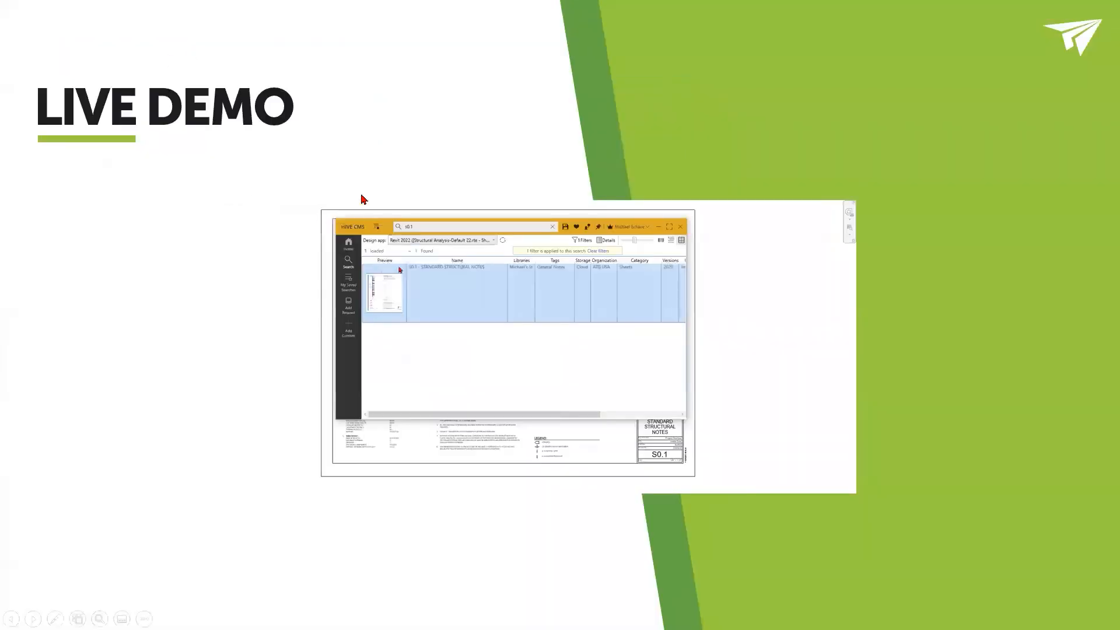
{"action": "key", "text": "Right"}
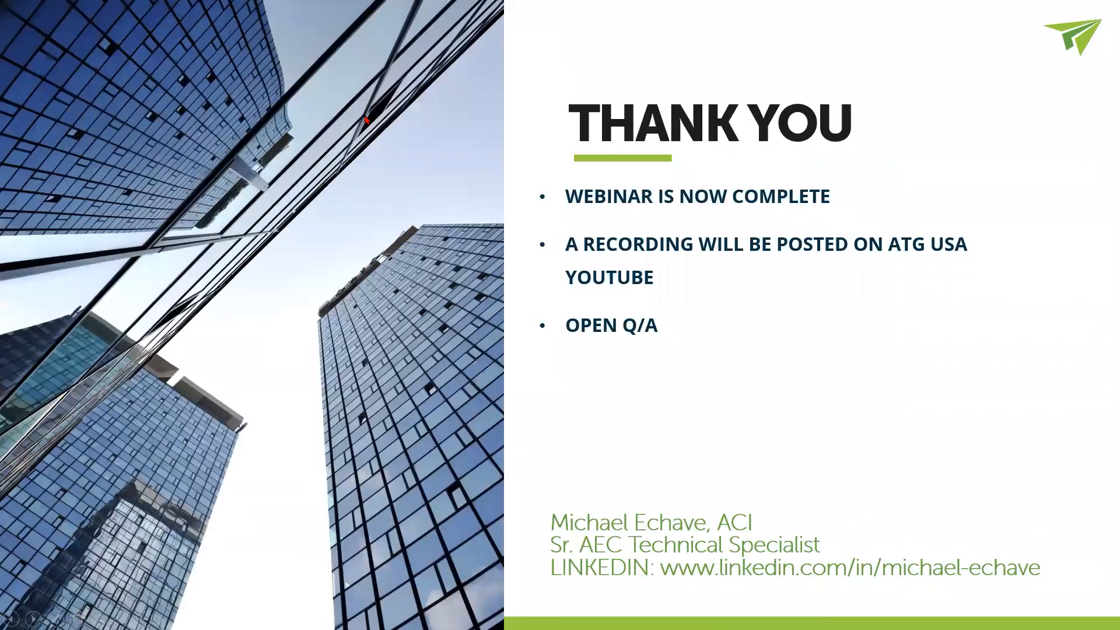